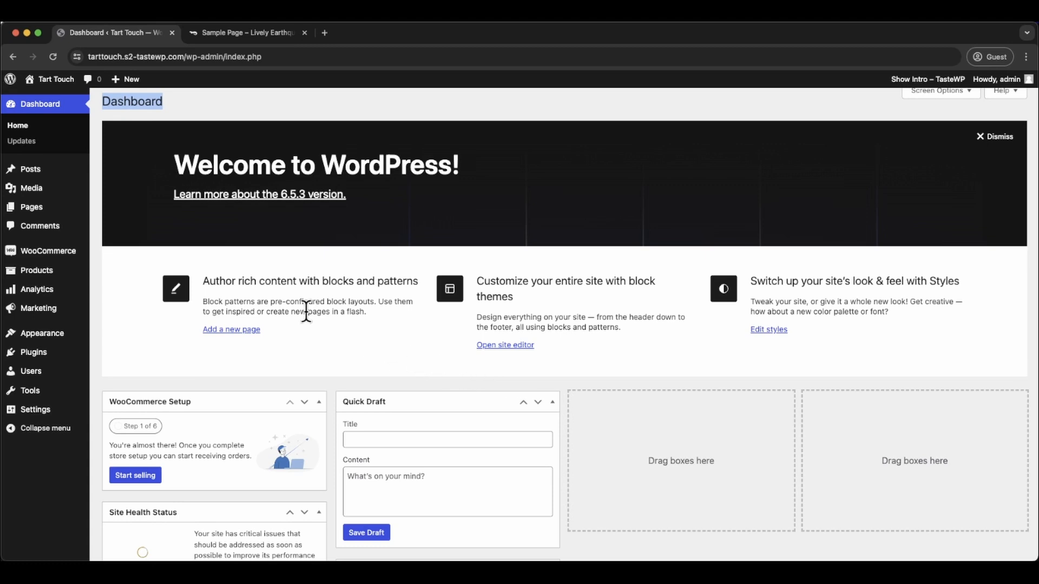
- Open the Sample Page from the All Pages list in the block editor
{"action": "mouse_move", "coordinate": [45, 212]}
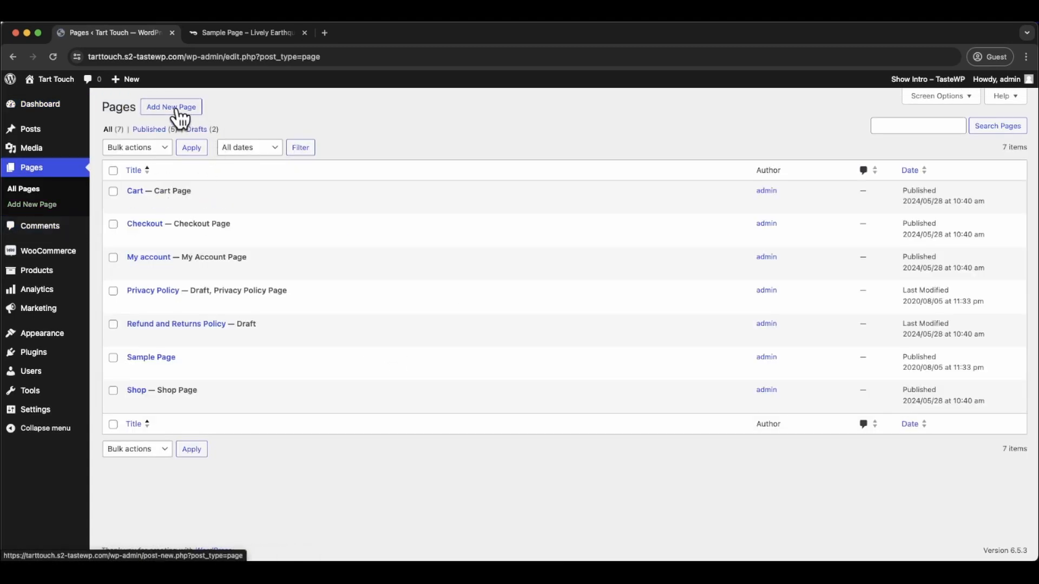
{"action": "left_click", "coordinate": [151, 360]}
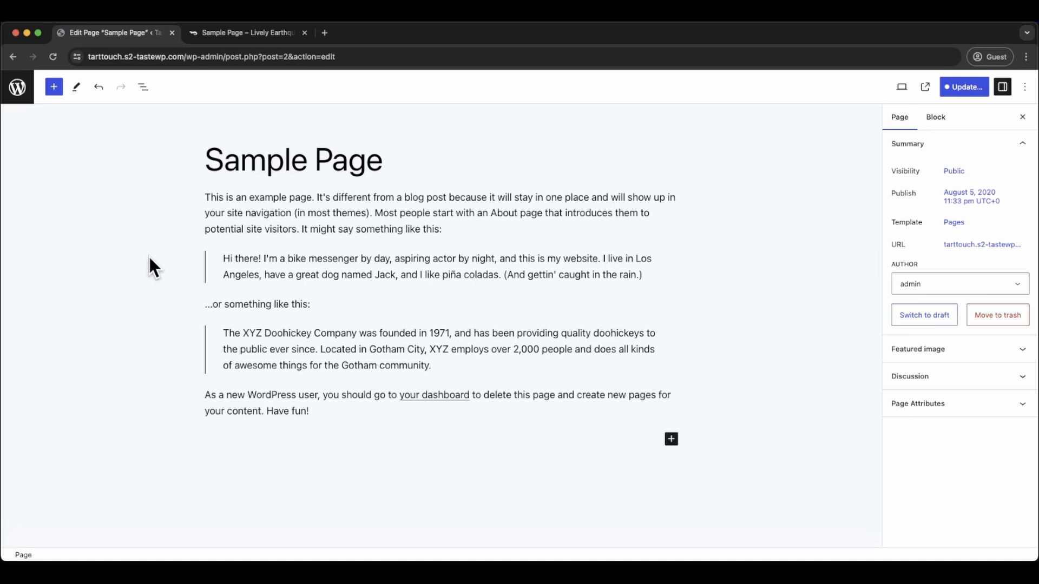
{"action": "left_click", "coordinate": [671, 442]}
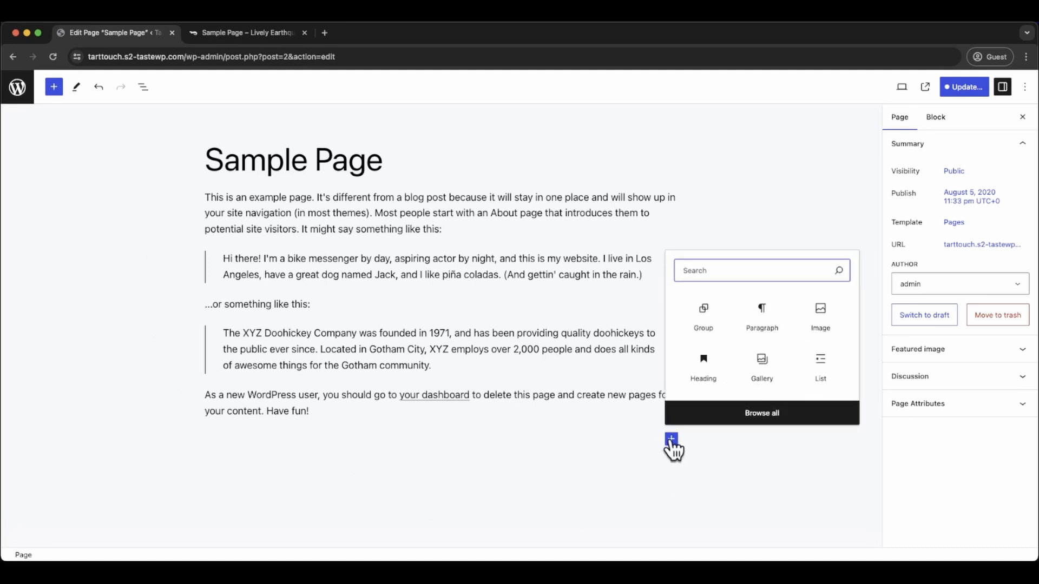
{"action": "left_click", "coordinate": [771, 420]}
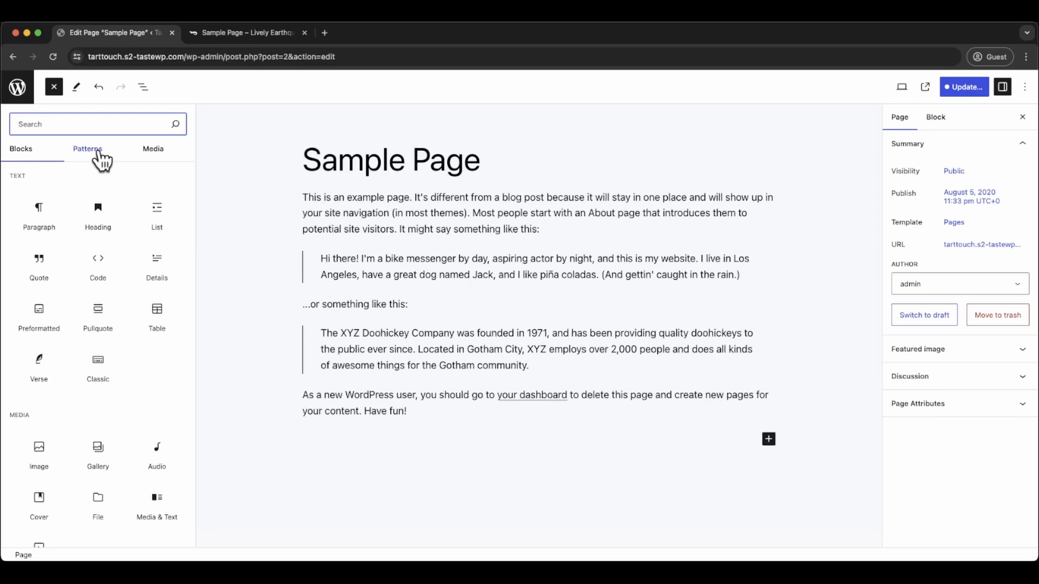
{"action": "left_click", "coordinate": [92, 155]}
{"action": "scroll", "coordinate": [87, 335], "scroll_direction": "down", "scroll_amount": 2}
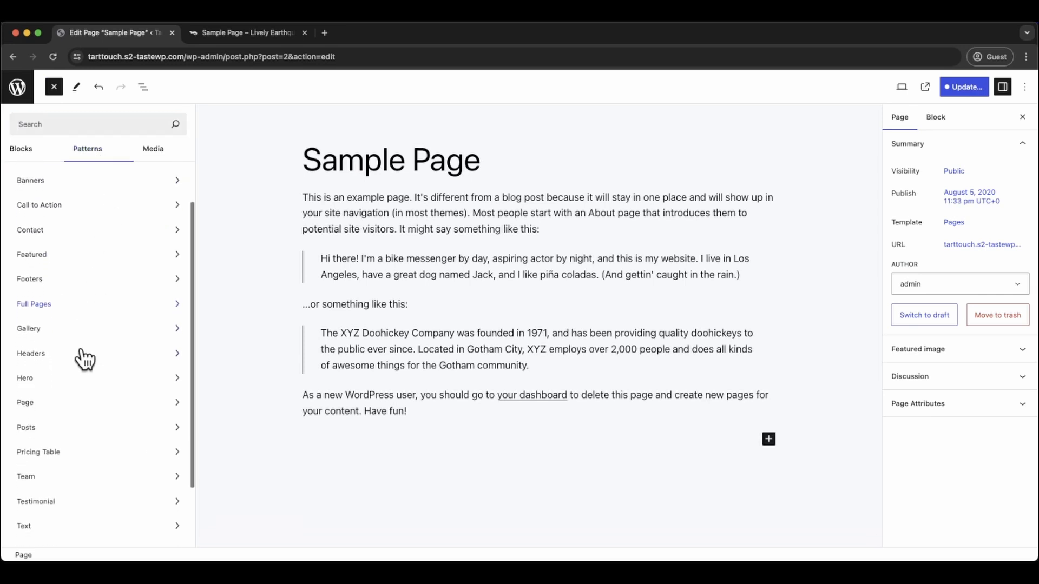
{"action": "left_click", "coordinate": [39, 370]}
{"action": "scroll", "coordinate": [258, 386], "scroll_direction": "down", "scroll_amount": 5}
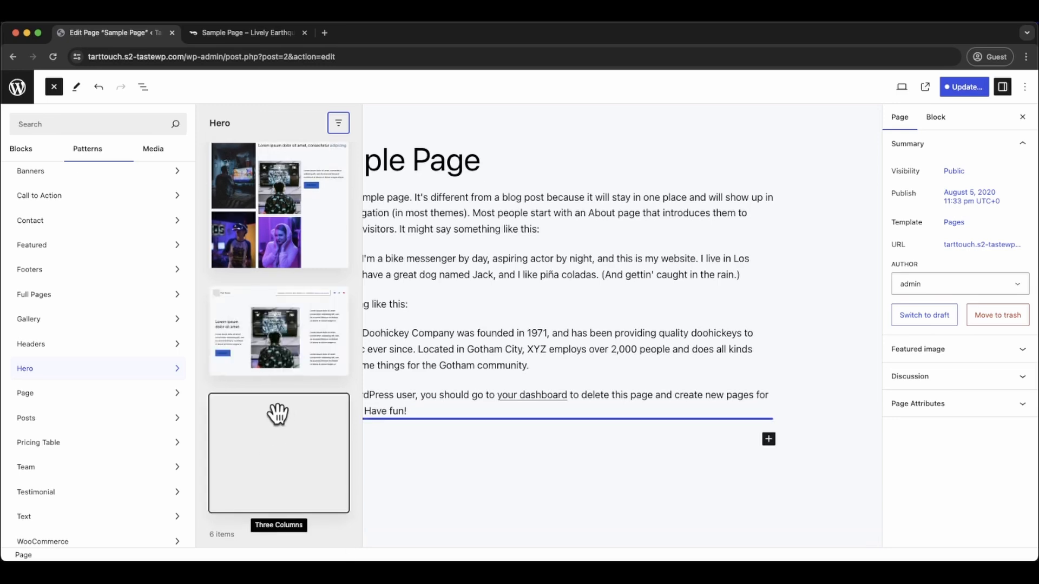
{"action": "left_click", "coordinate": [276, 437]}
{"action": "scroll", "coordinate": [512, 464], "scroll_direction": "down", "scroll_amount": 3}
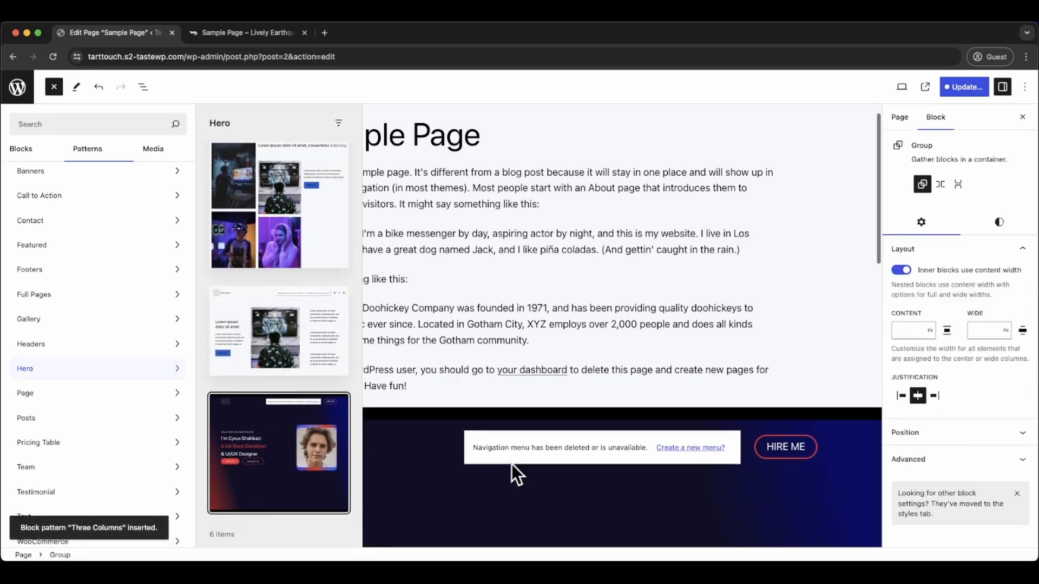
{"action": "left_click", "coordinate": [587, 432]}
{"action": "scroll", "coordinate": [592, 371], "scroll_direction": "down", "scroll_amount": 3}
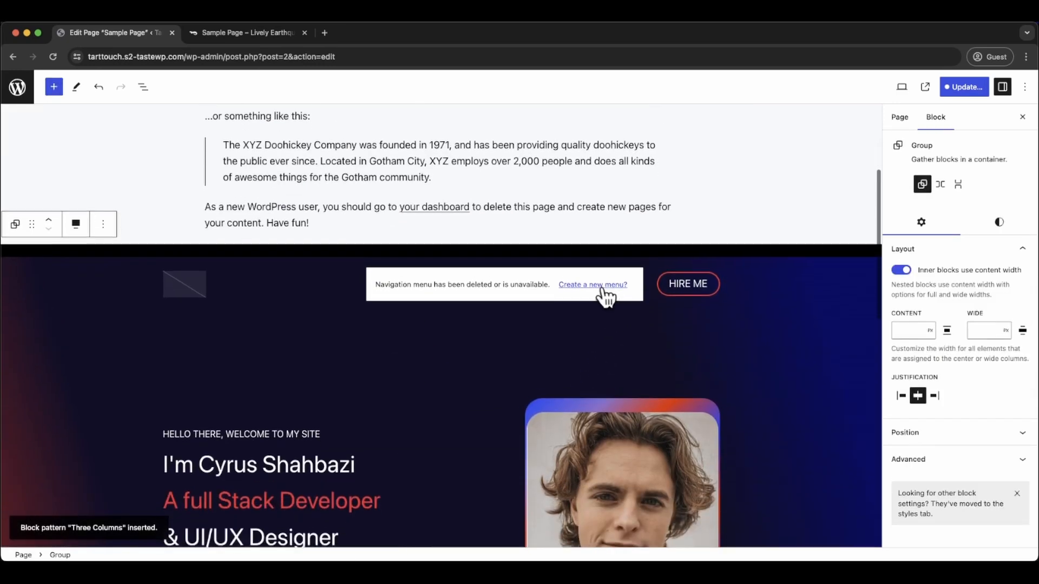
{"action": "left_click", "coordinate": [606, 271]}
{"action": "scroll", "coordinate": [622, 206], "scroll_direction": "down", "scroll_amount": 2}
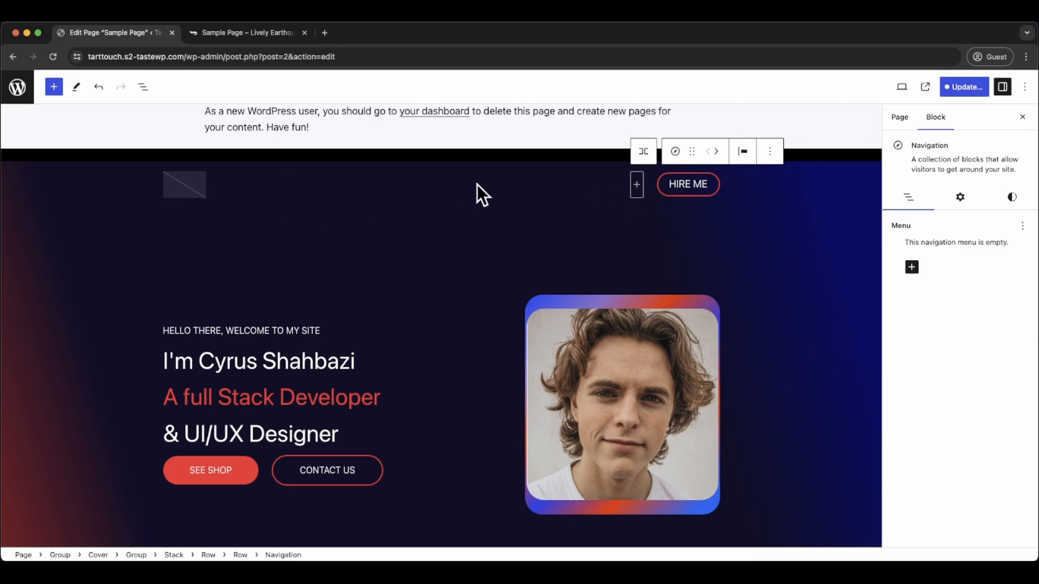
{"action": "left_click", "coordinate": [122, 155]}
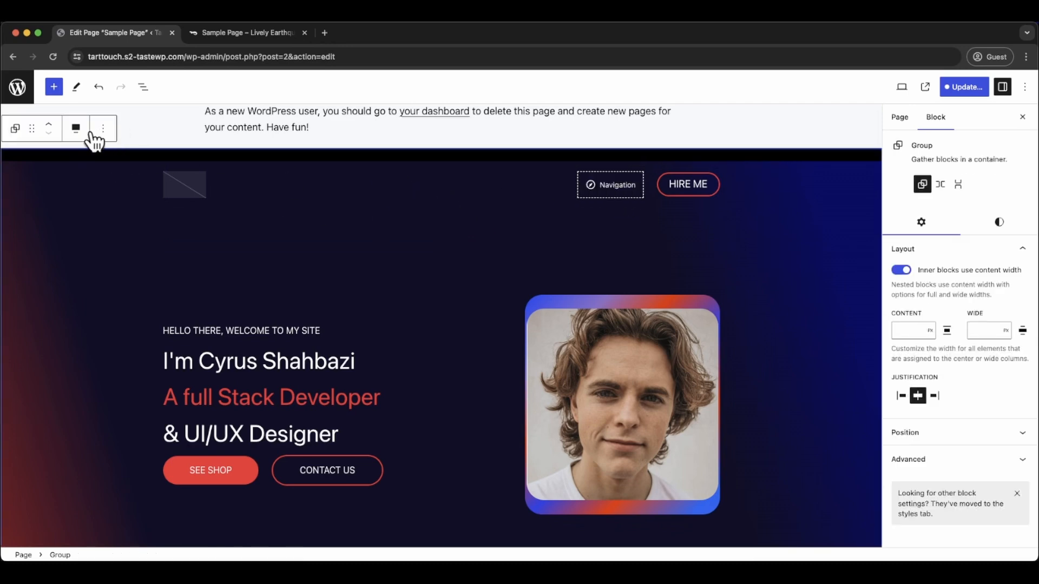
{"action": "left_click", "coordinate": [15, 128]}
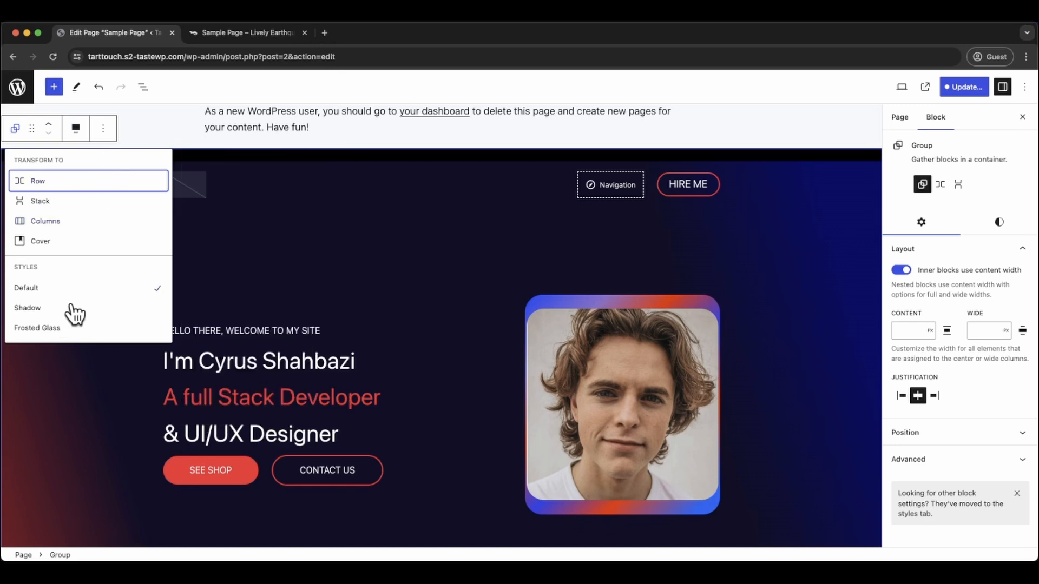
{"action": "left_click", "coordinate": [103, 128]}
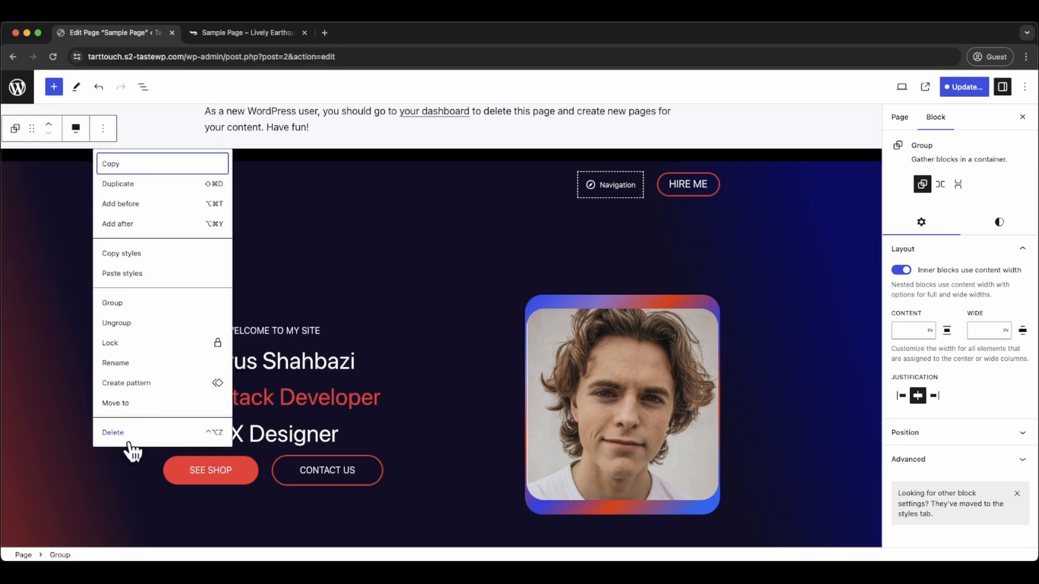
{"action": "left_click", "coordinate": [114, 432]}
{"action": "left_click", "coordinate": [304, 264]}
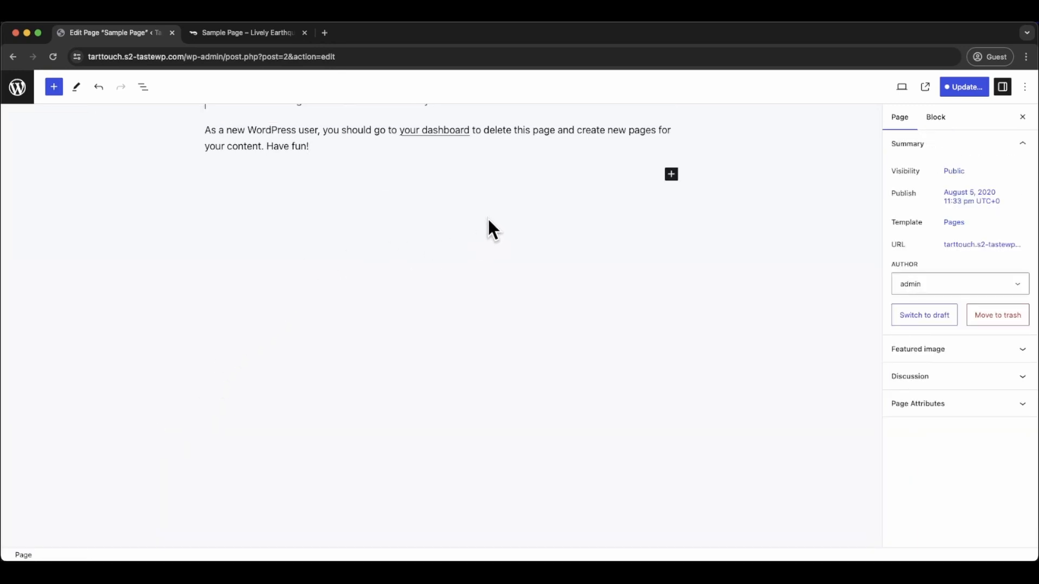
- Insert a full-width Group block with the plain group layout below the last paragraph
{"action": "left_click", "coordinate": [671, 176]}
{"action": "left_click", "coordinate": [695, 249]}
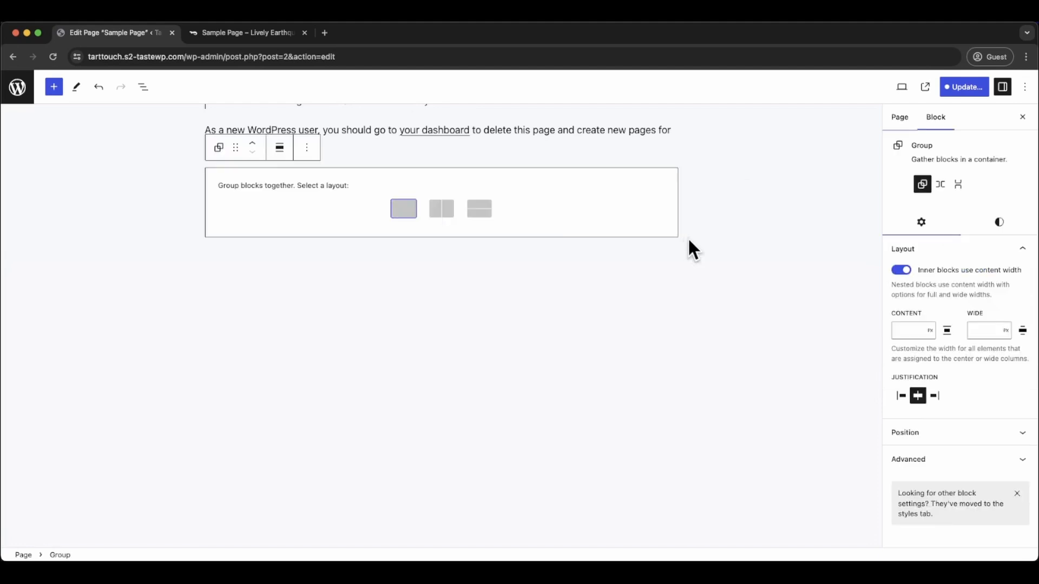
{"action": "left_click", "coordinate": [280, 150]}
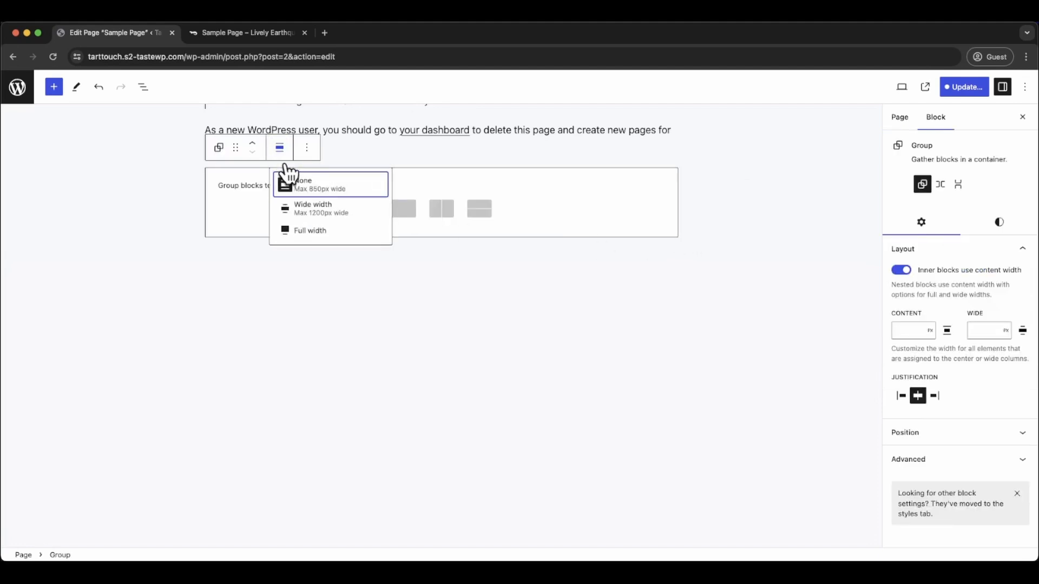
{"action": "left_click", "coordinate": [318, 234]}
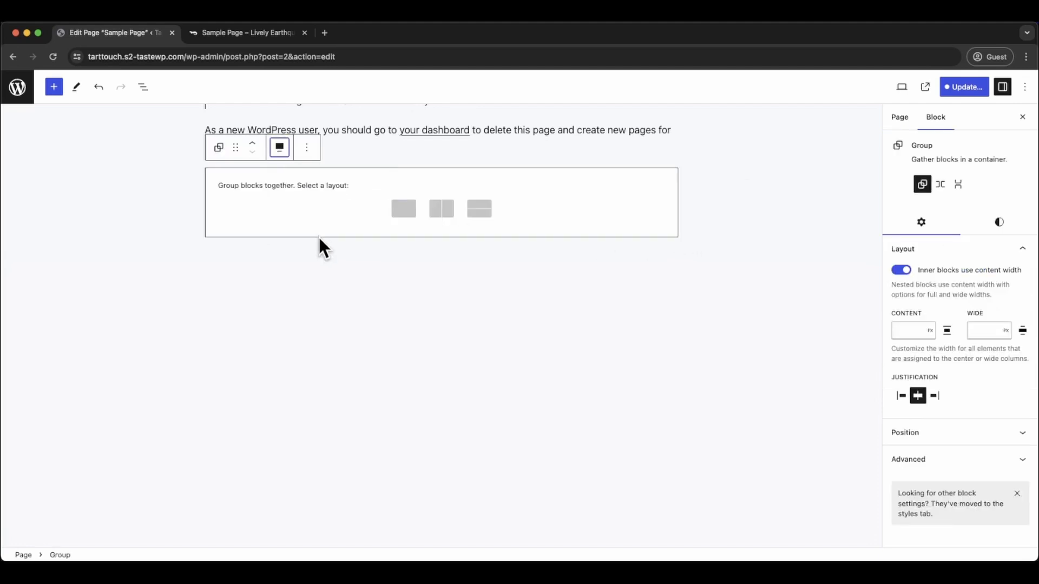
{"action": "left_click", "coordinate": [403, 215]}
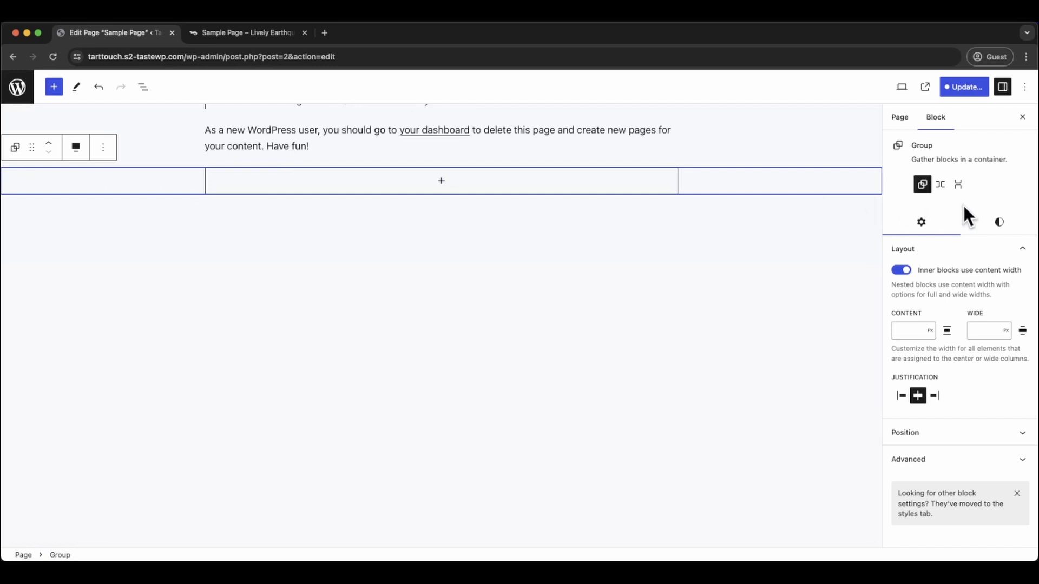
- Give the group a Secondary black background and set its block spacing to 0
{"action": "left_click", "coordinate": [1001, 223]}
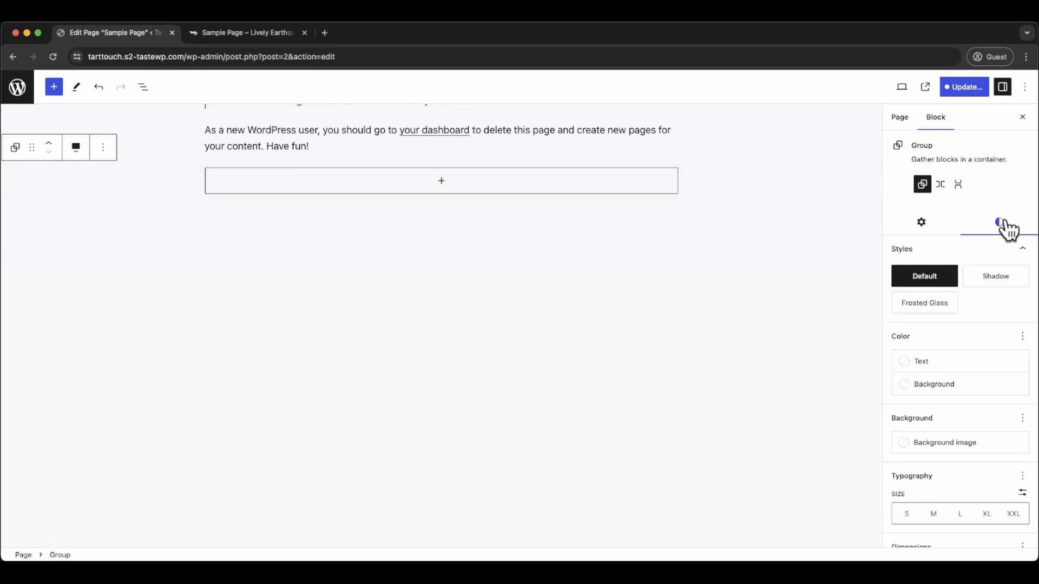
{"action": "left_click", "coordinate": [963, 386]}
{"action": "left_click", "coordinate": [810, 290]}
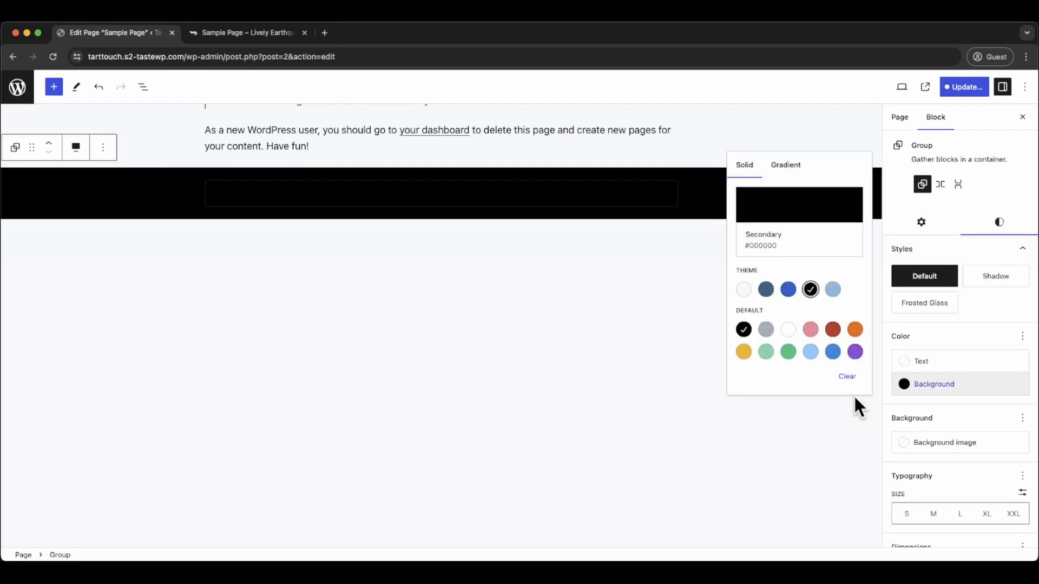
{"action": "left_click", "coordinate": [167, 190]}
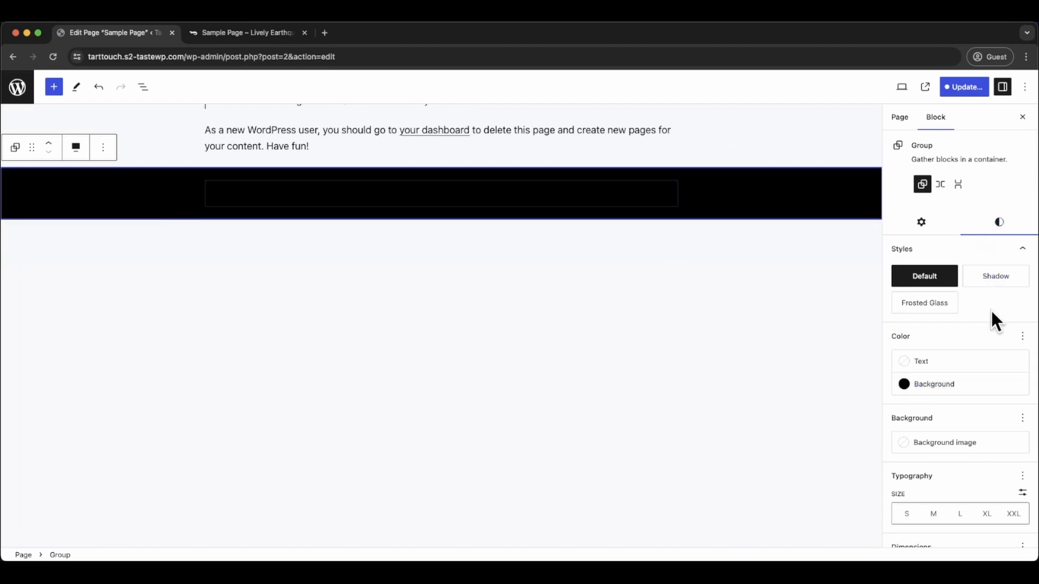
{"action": "scroll", "coordinate": [991, 312], "scroll_direction": "down", "scroll_amount": 10}
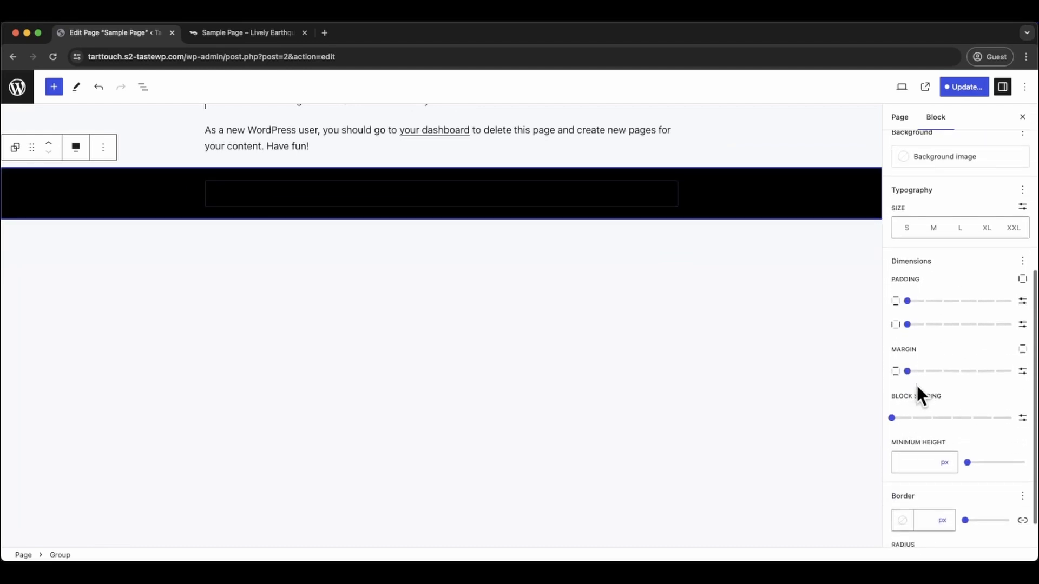
{"action": "left_click", "coordinate": [892, 417]}
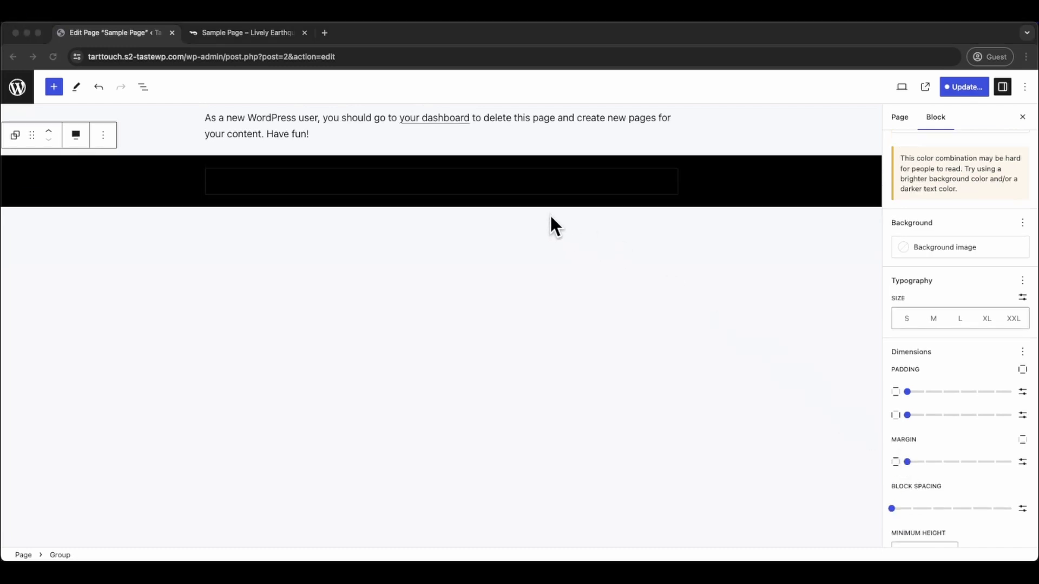
{"action": "left_click", "coordinate": [501, 183]}
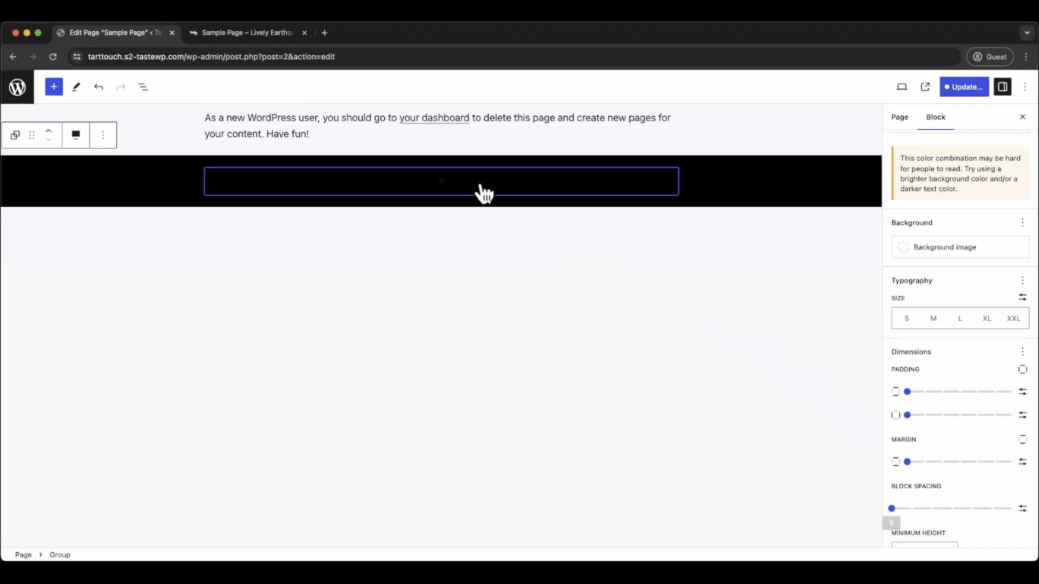
- Insert a Cover block with a black overlay inside the black group
{"action": "left_click", "coordinate": [481, 194]}
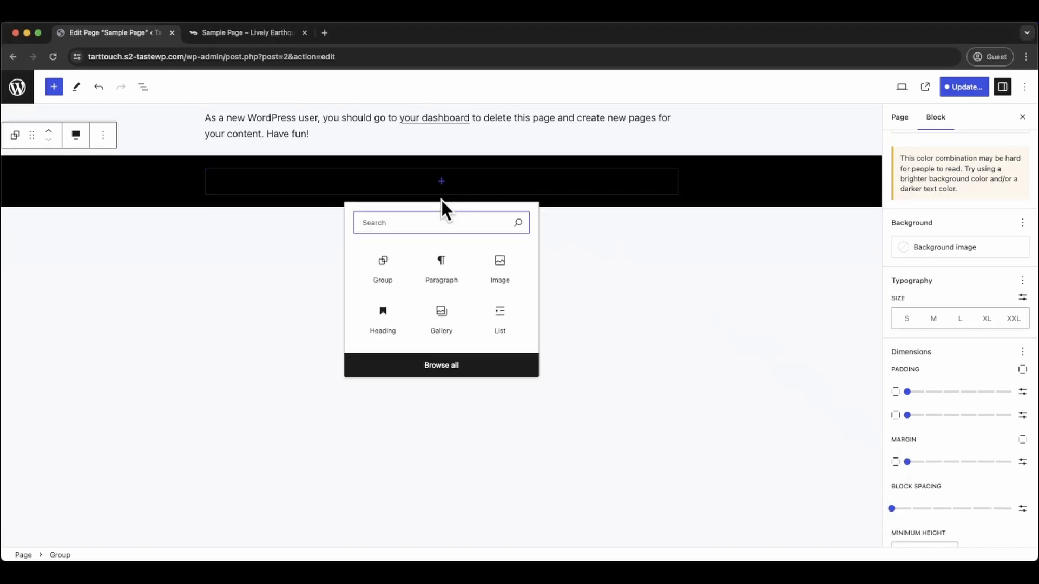
{"action": "type", "text": "cov"}
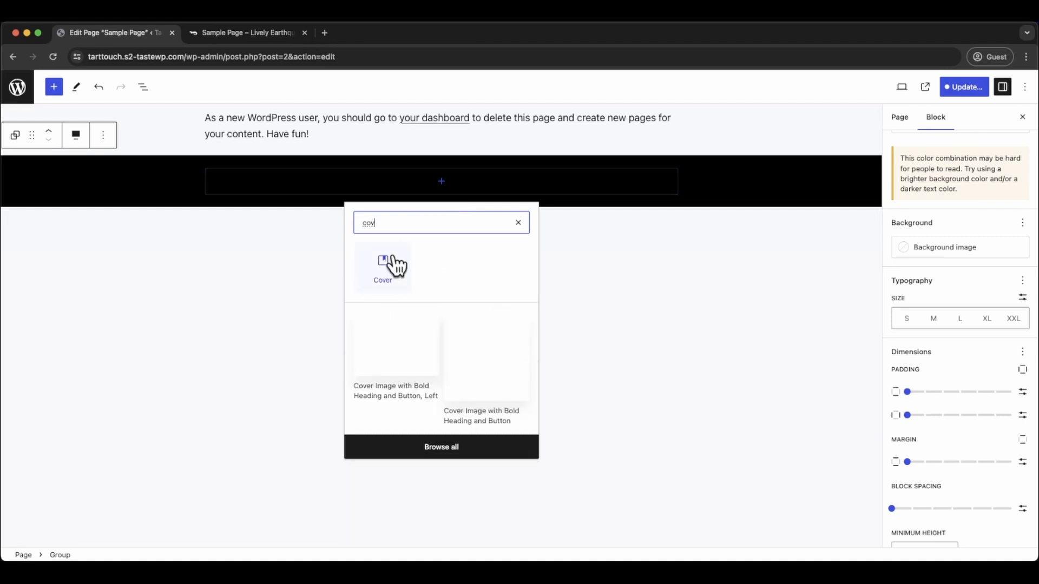
{"action": "left_click", "coordinate": [396, 265]}
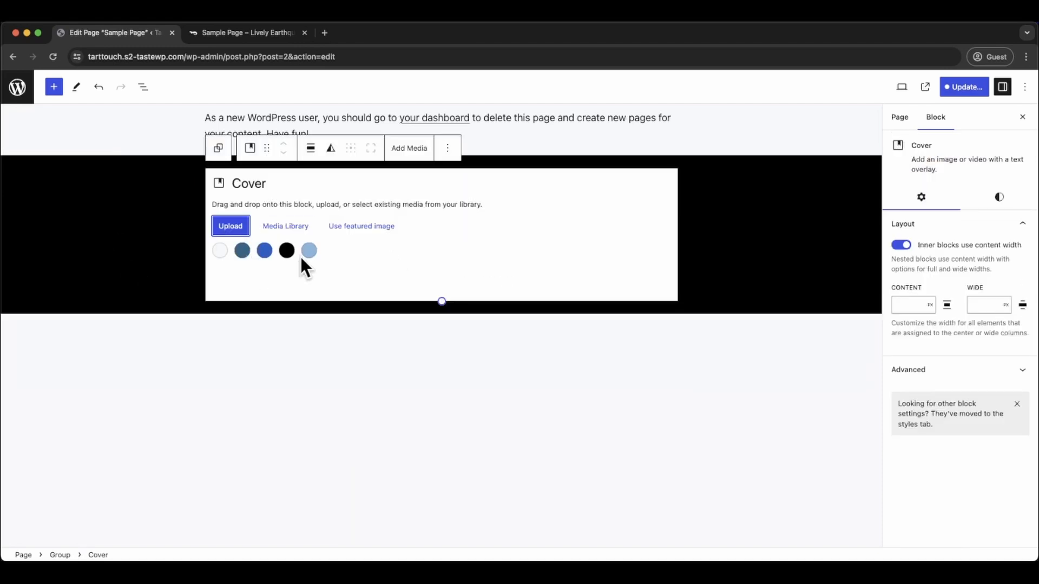
{"action": "left_click", "coordinate": [285, 252]}
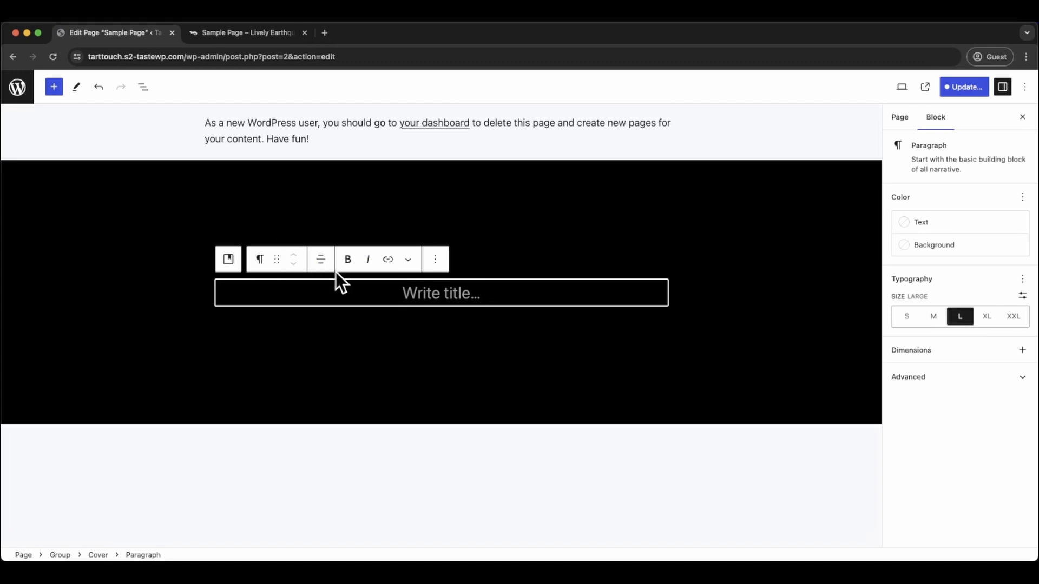
- Set the Cover block's alignment to full width
{"action": "left_click", "coordinate": [228, 260]}
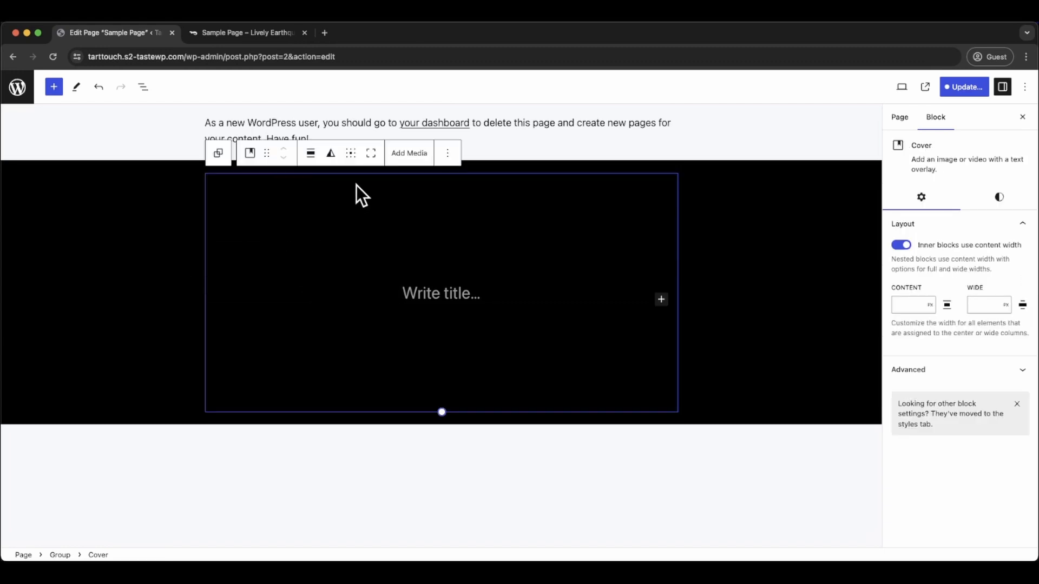
{"action": "left_click", "coordinate": [313, 154]}
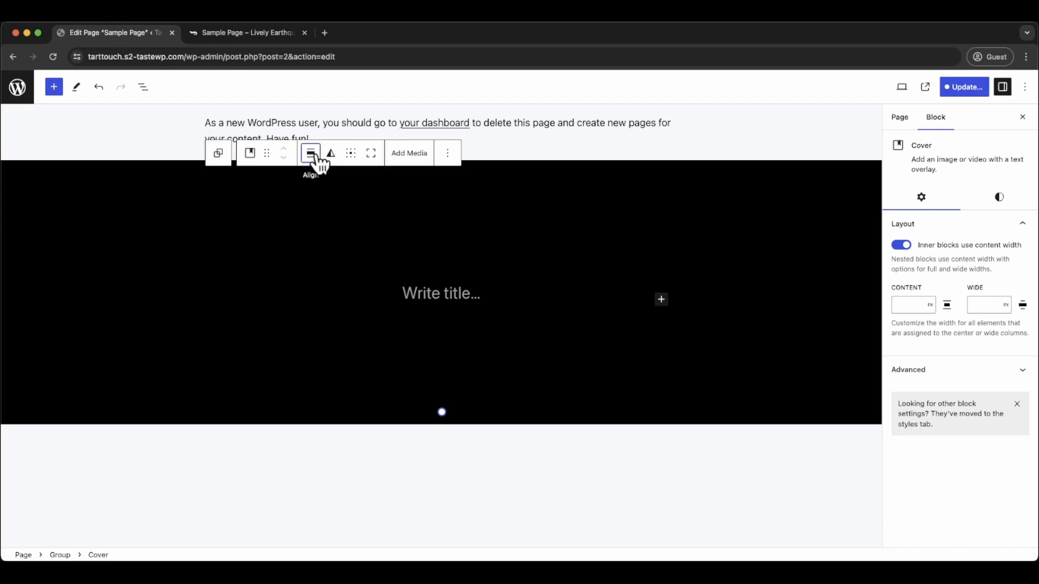
{"action": "left_click", "coordinate": [352, 237]}
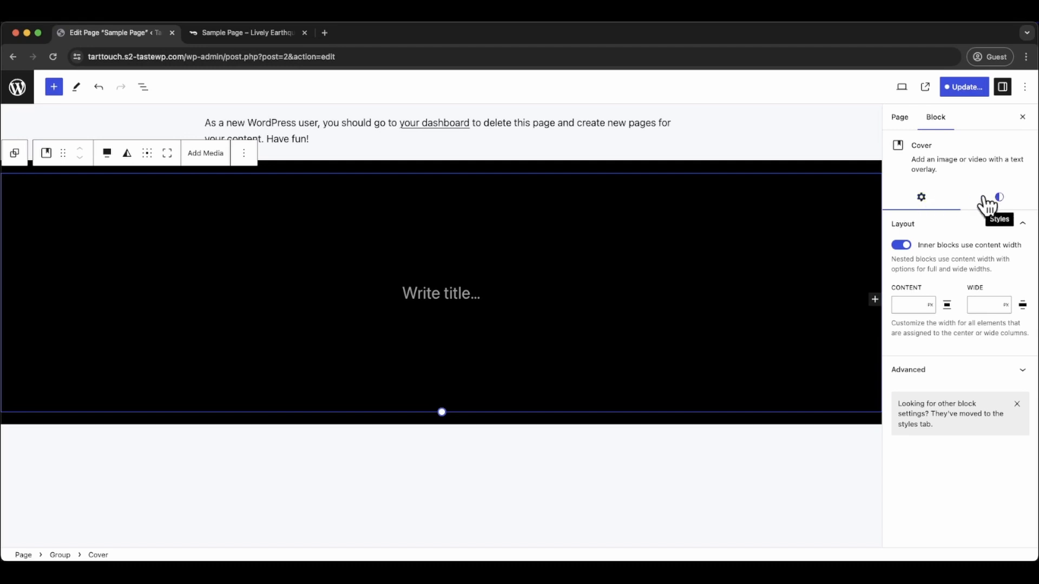
- Switch the cover overlay to a gradient with a red FF053F9C left stop
{"action": "left_click", "coordinate": [1001, 202]}
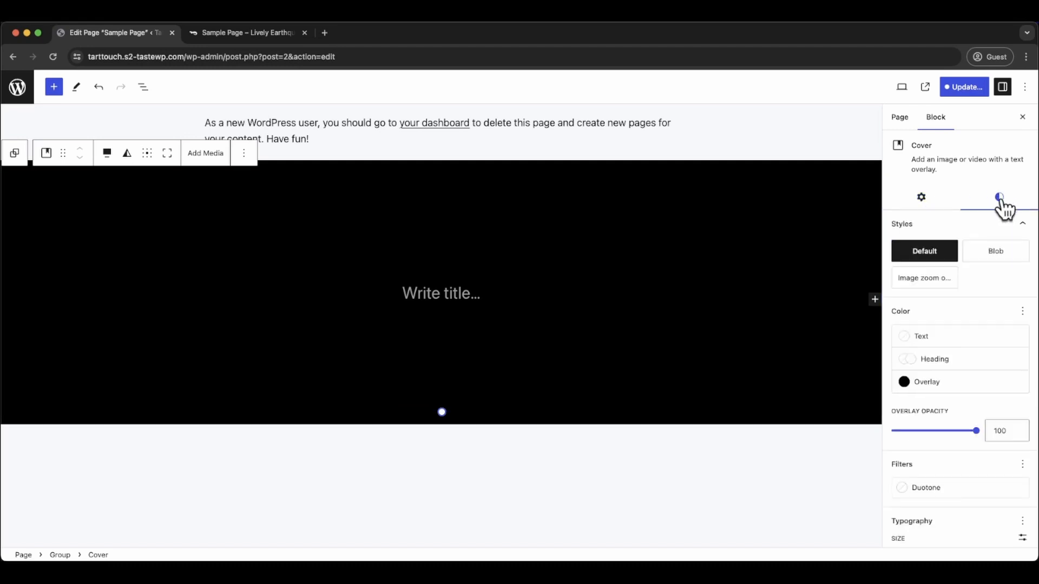
{"action": "left_click", "coordinate": [925, 382]}
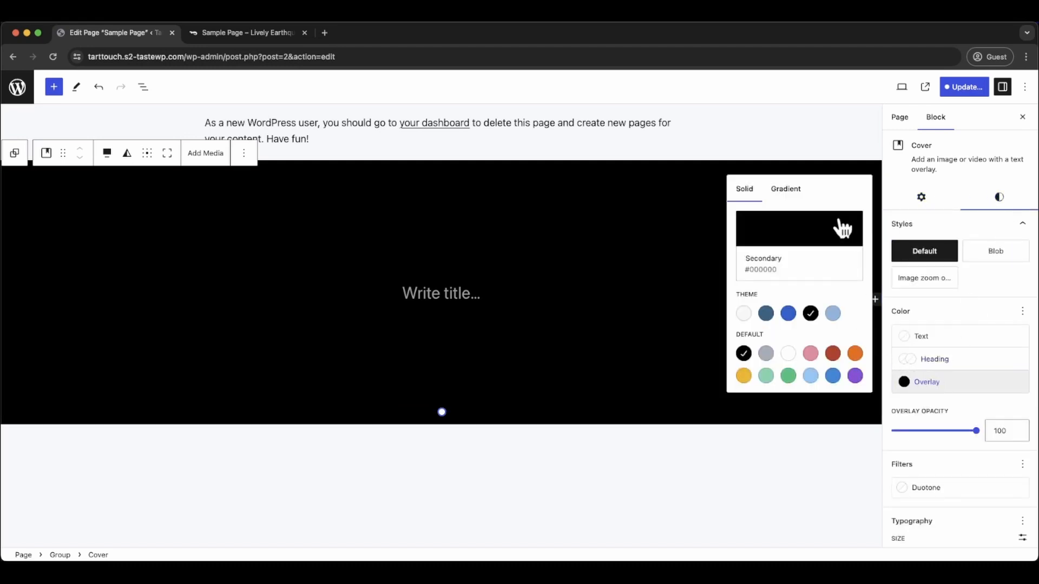
{"action": "left_click", "coordinate": [787, 190]}
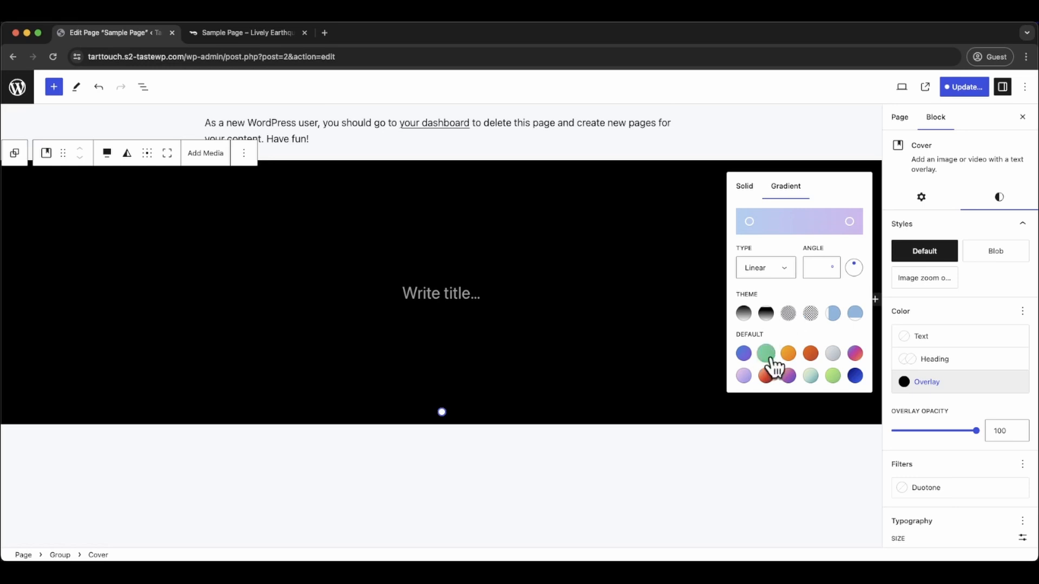
{"action": "left_click", "coordinate": [750, 222]}
{"action": "left_click_drag", "start_coordinate": [755, 428], "coordinate": [713, 429]}
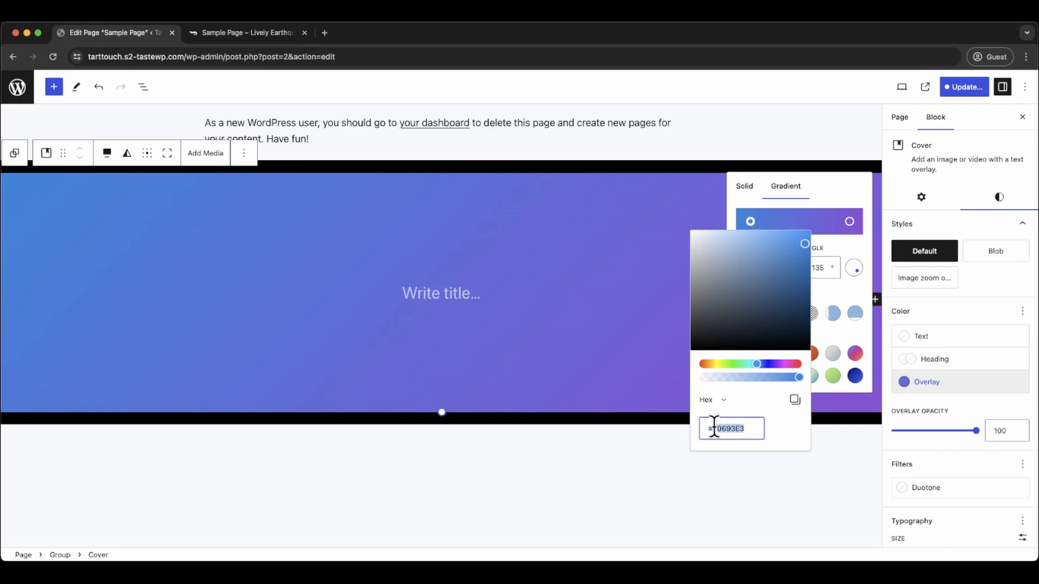
{"action": "type", "text": "FF053F9C"}
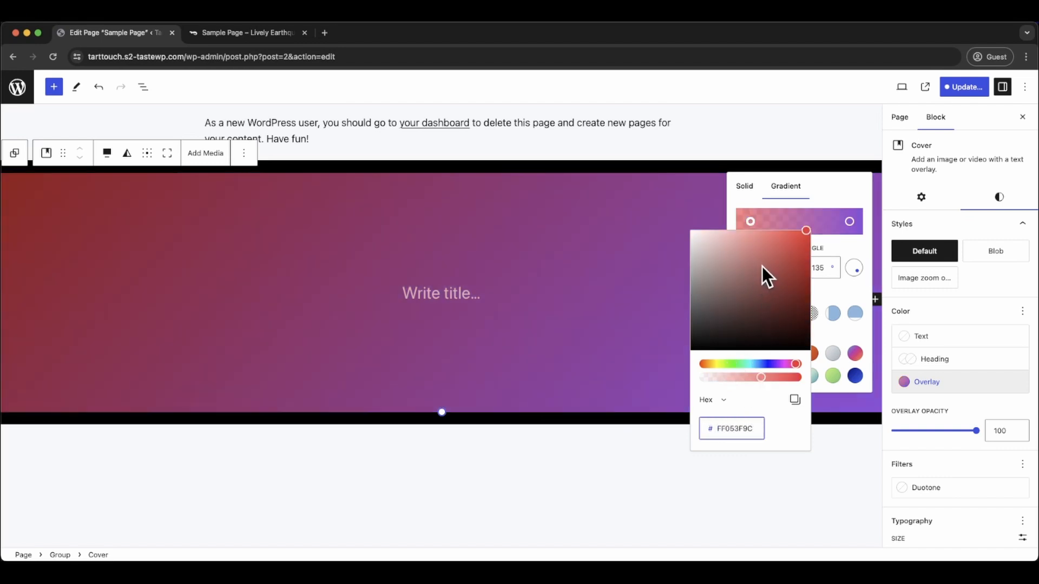
{"action": "left_click", "coordinate": [768, 221]}
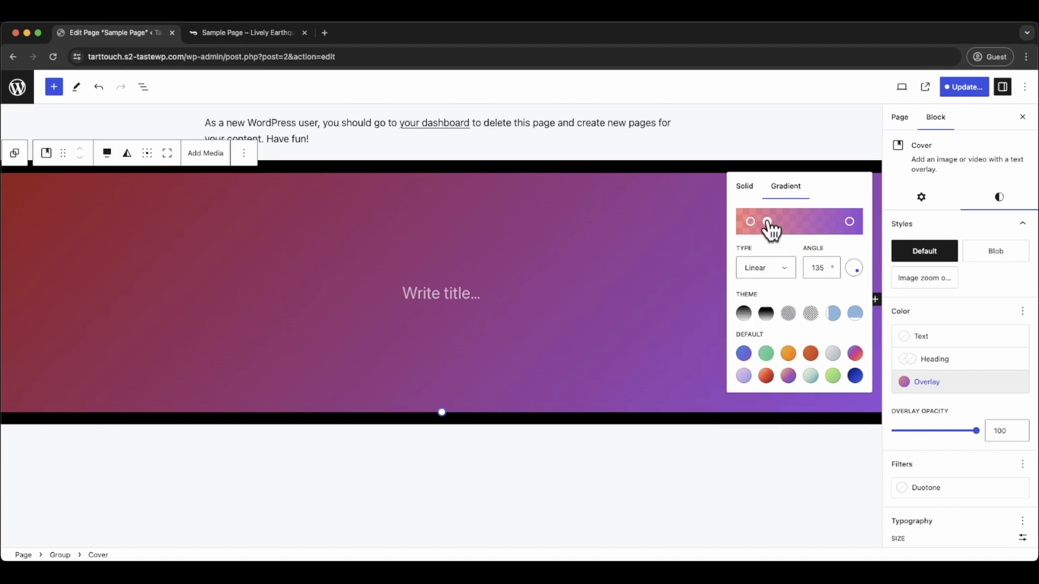
- Add two middle gradient stops, both dark purple 0E0B2D
{"action": "left_click", "coordinate": [768, 220]}
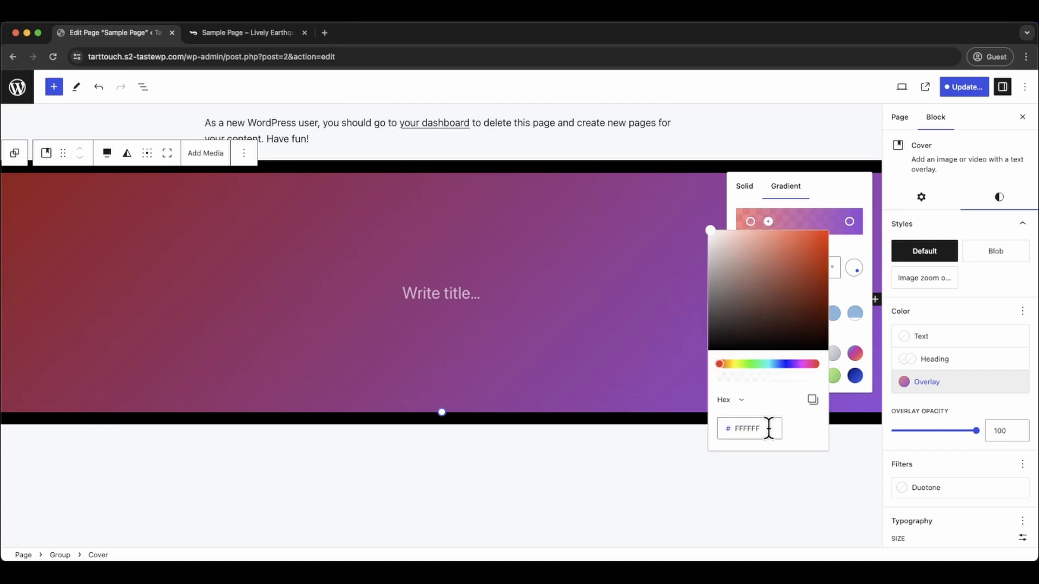
{"action": "left_click_drag", "start_coordinate": [768, 427], "coordinate": [733, 425]}
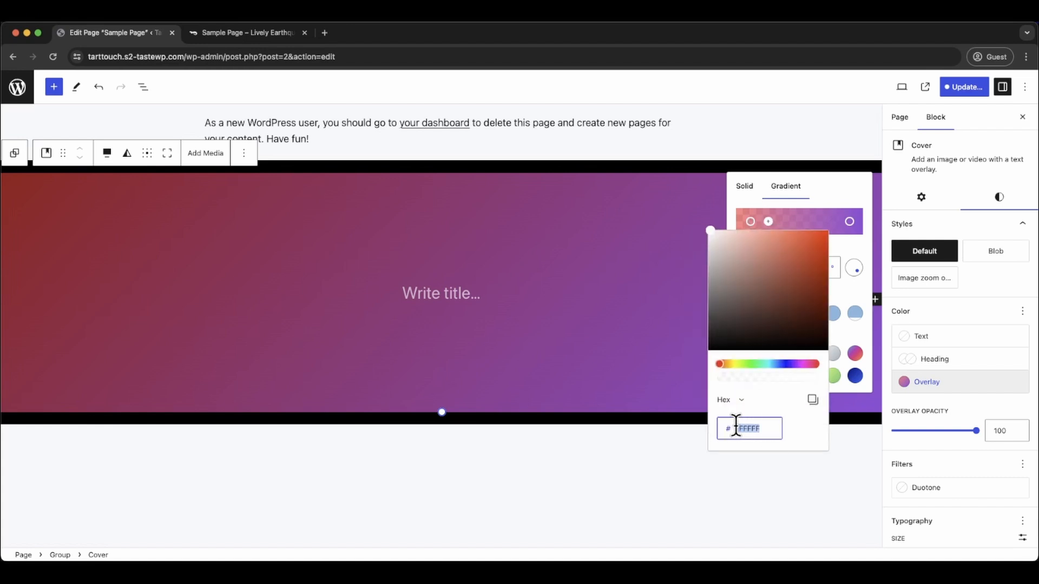
{"action": "type", "text": "0E0B2D"}
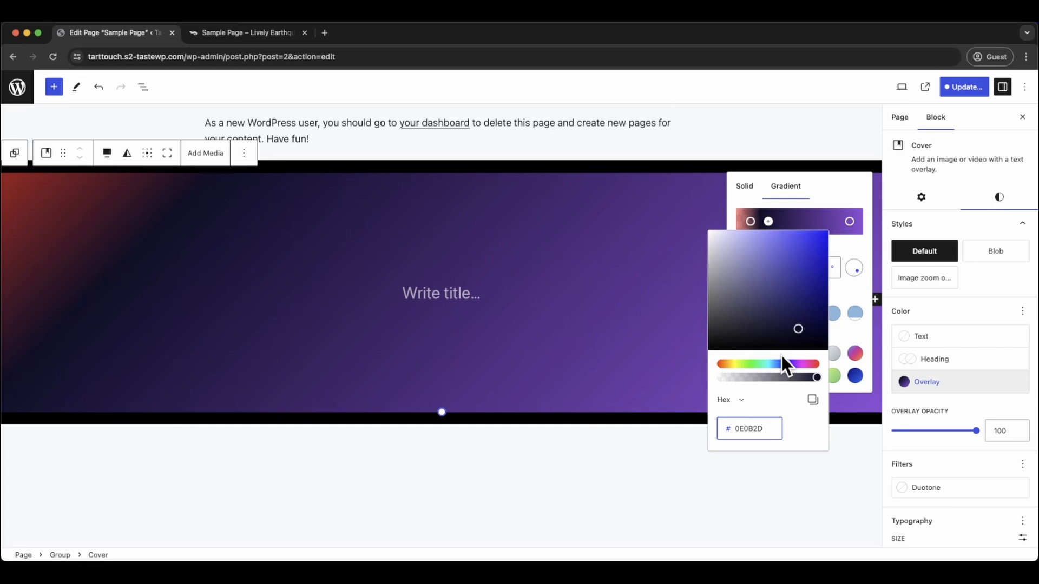
{"action": "left_click", "coordinate": [828, 221]}
{"action": "left_click", "coordinate": [827, 221]}
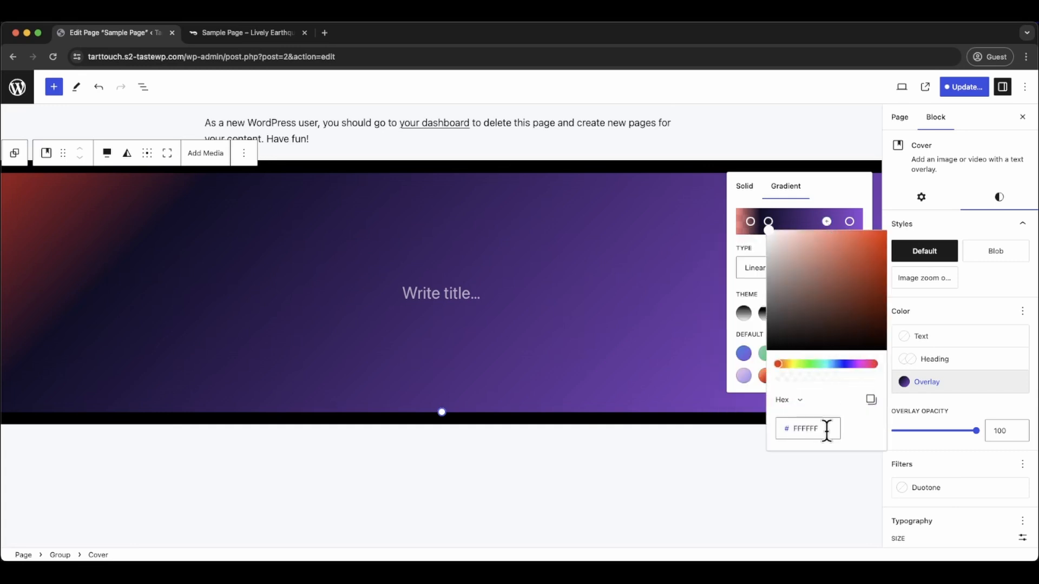
{"action": "left_click_drag", "start_coordinate": [828, 426], "coordinate": [785, 427]}
{"action": "type", "text": "0E0B2D"}
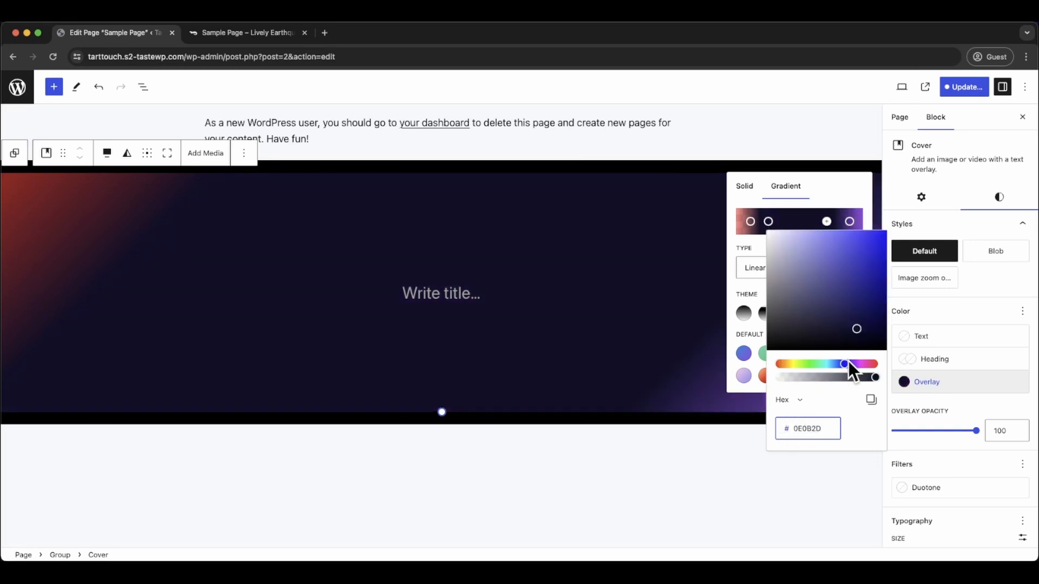
{"action": "left_click", "coordinate": [857, 228]}
- Set the right end gradient stop to blue 0511F26B
{"action": "left_click", "coordinate": [851, 223]}
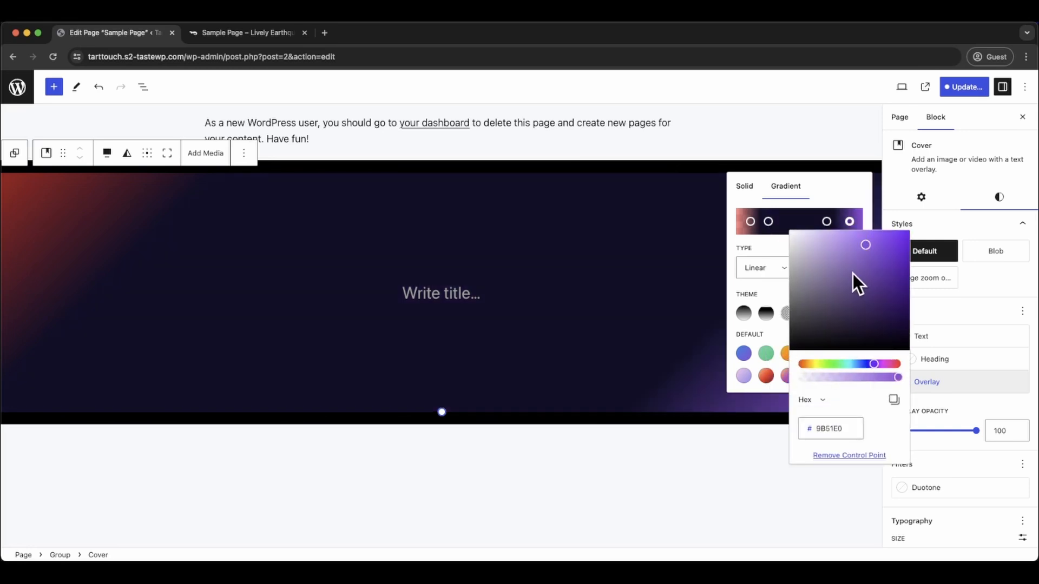
{"action": "left_click_drag", "start_coordinate": [849, 426], "coordinate": [809, 426]}
{"action": "type", "text": "0511F26B"}
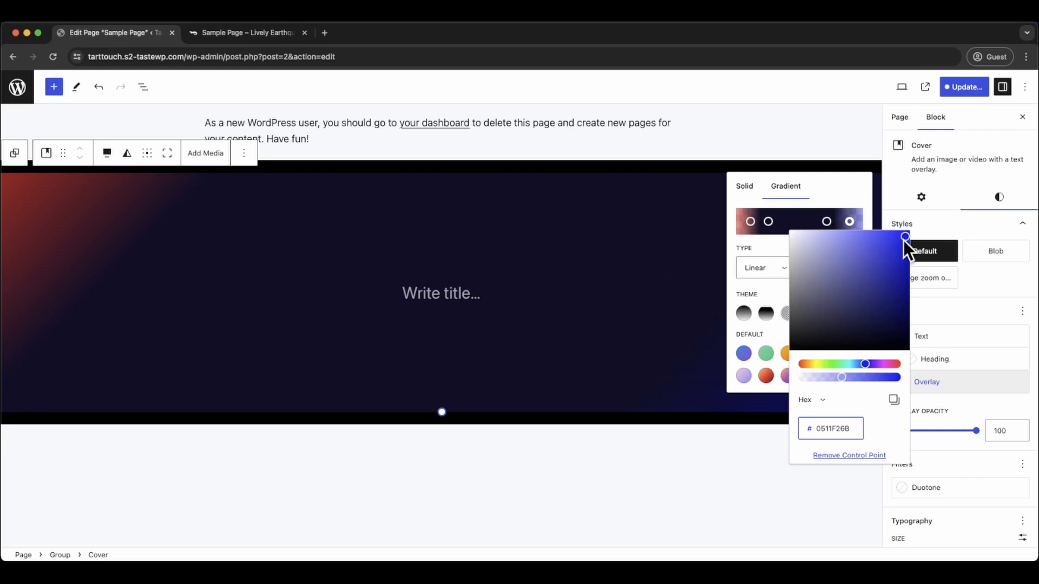
{"action": "mouse_move", "coordinate": [904, 239]}
{"action": "left_mouse_down"}
{"action": "mouse_move", "coordinate": [851, 261]}
{"action": "mouse_move", "coordinate": [812, 257]}
{"action": "mouse_move", "coordinate": [884, 296]}
{"action": "mouse_move", "coordinate": [898, 243]}
{"action": "left_mouse_up"}
{"action": "double_click", "coordinate": [822, 428]}
{"action": "type", "text": "0511F26B"}
{"action": "left_click", "coordinate": [704, 383]}
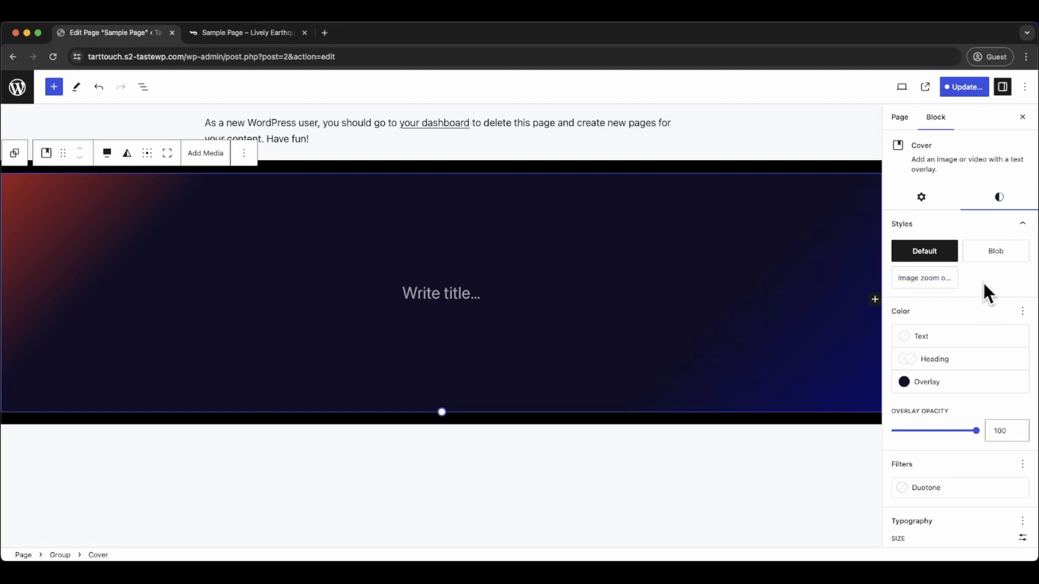
- Set the overlay gradient angle to 75° so red runs along the left edge
{"action": "left_click", "coordinate": [953, 386]}
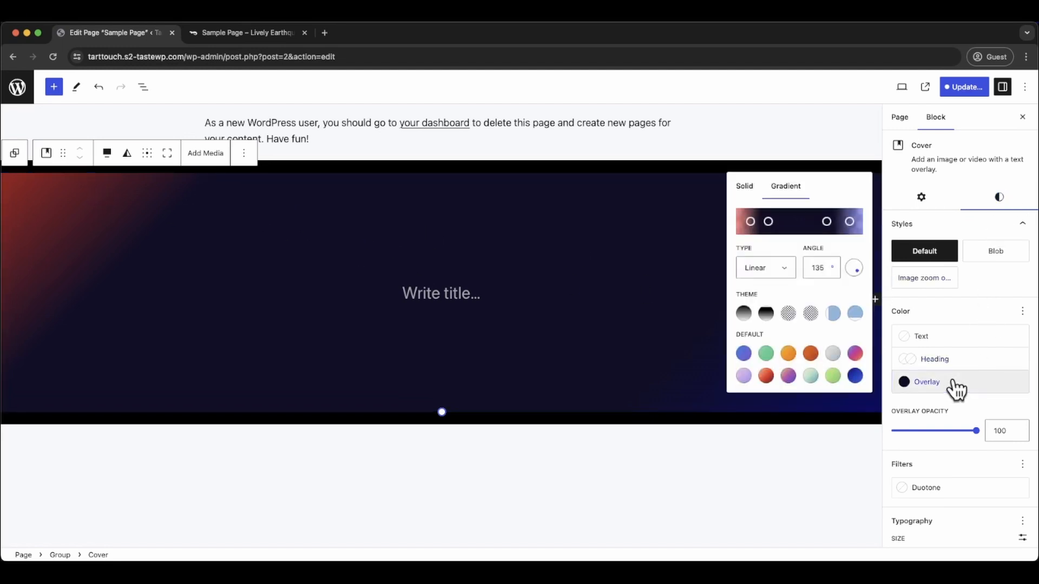
{"action": "double_click", "coordinate": [818, 268]}
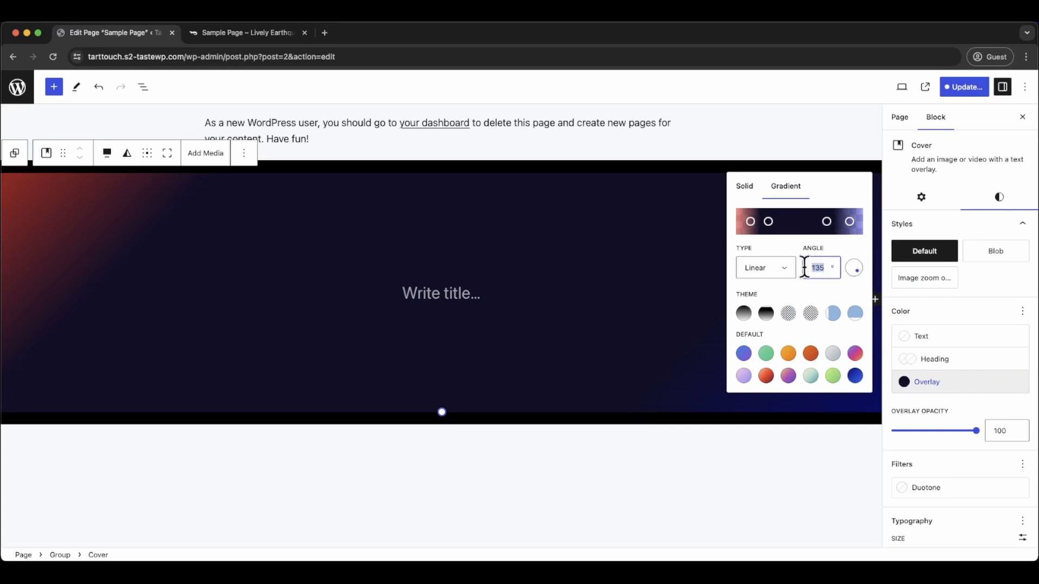
{"action": "type", "text": "75"}
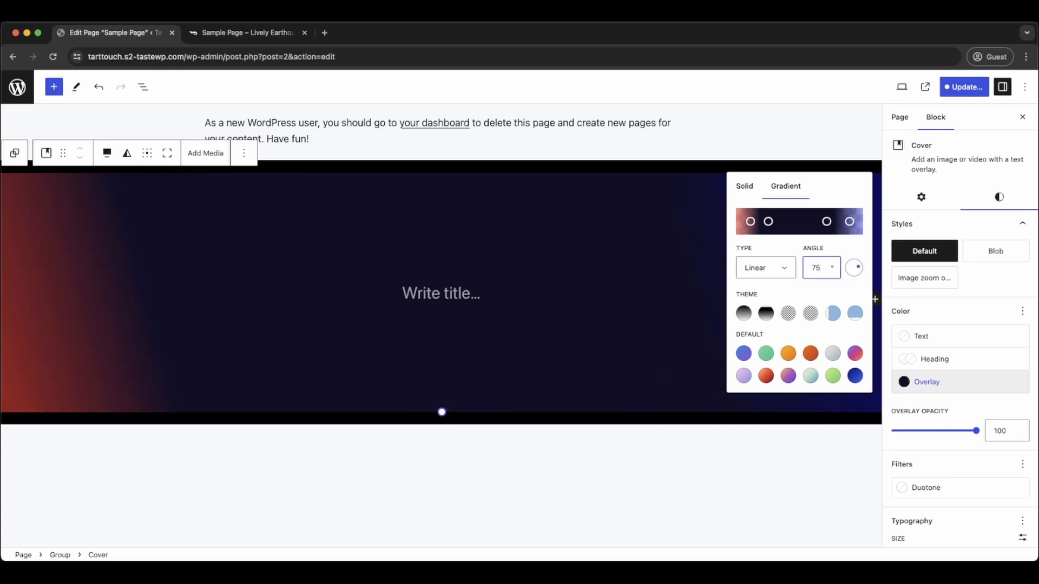
{"action": "left_click", "coordinate": [584, 284]}
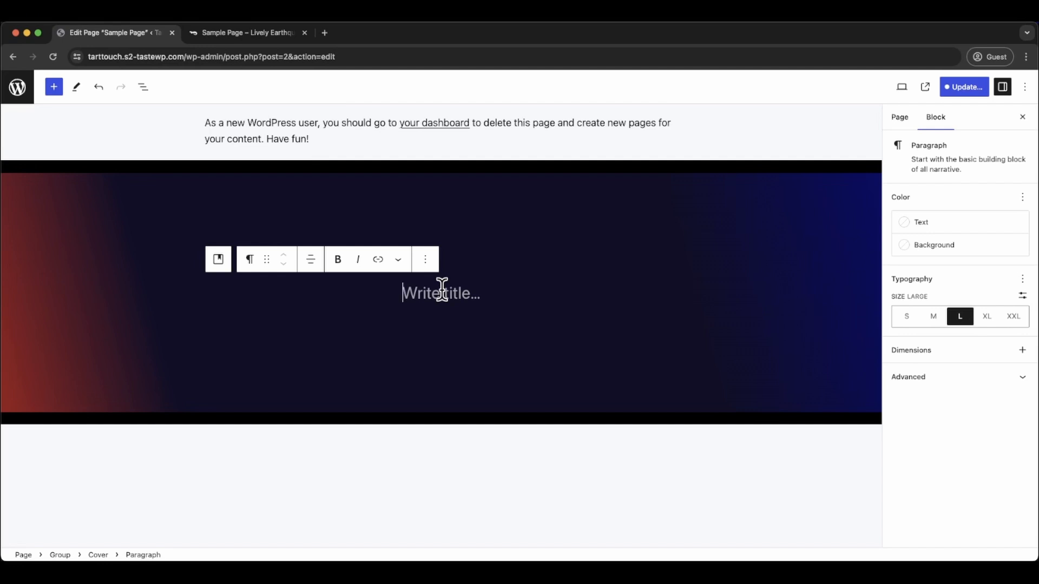
- Turn the cover's title paragraph into a Stack via /st and insert a Row block inside it
{"action": "type", "text": "/"}
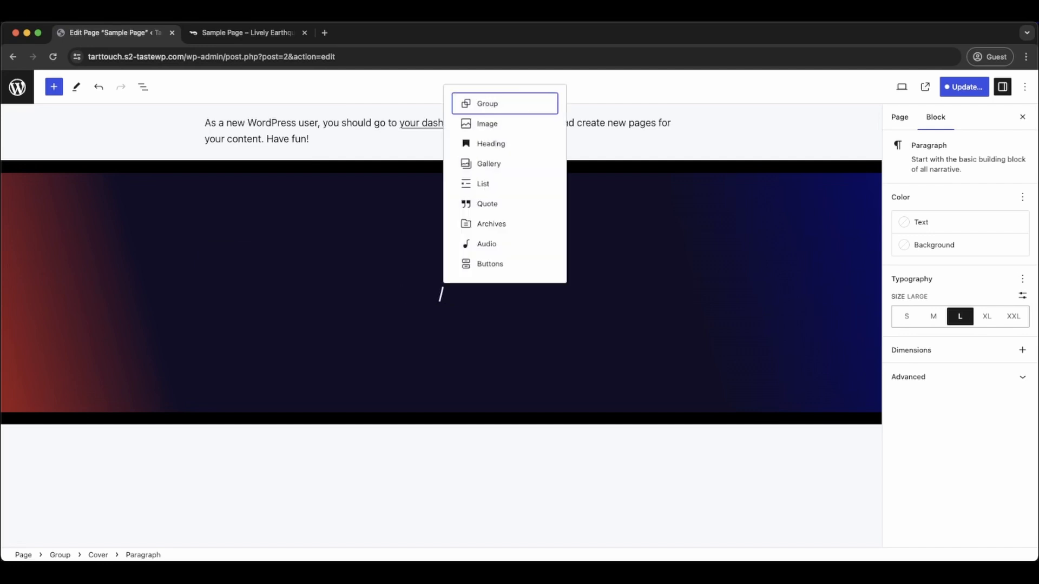
{"action": "type", "text": "st"}
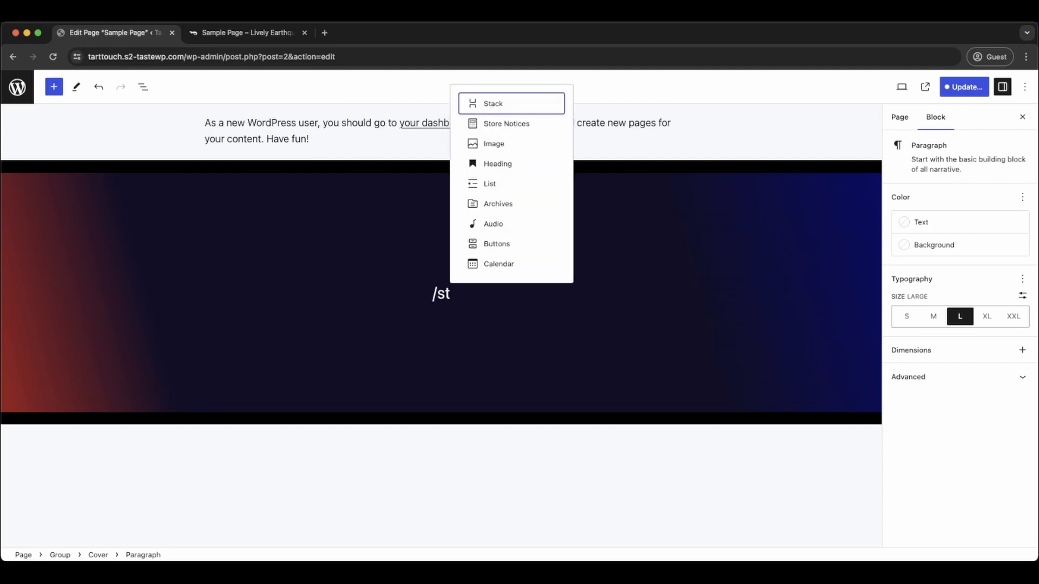
{"action": "left_click", "coordinate": [493, 104]}
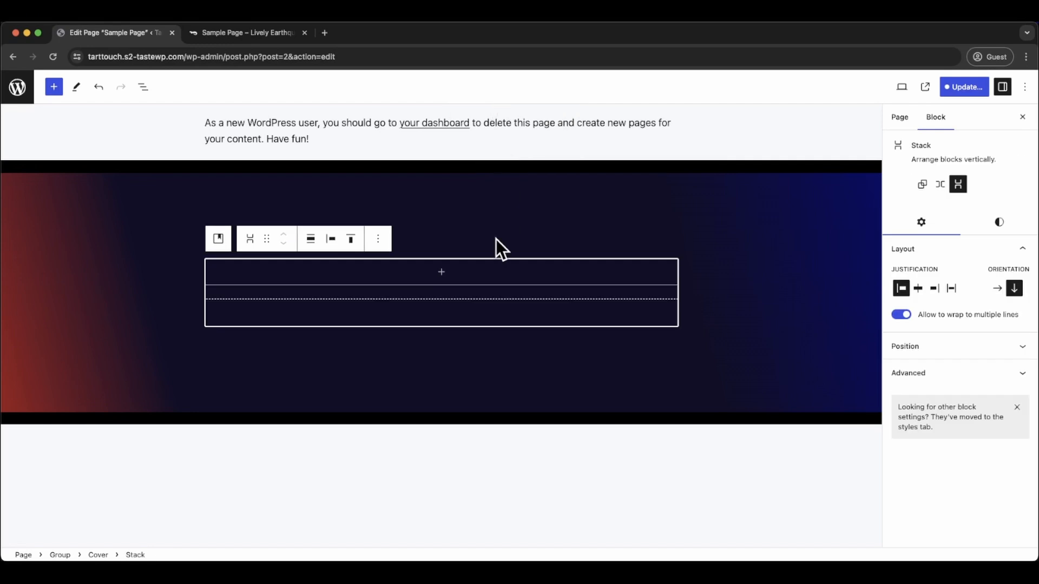
{"action": "left_click", "coordinate": [443, 276]}
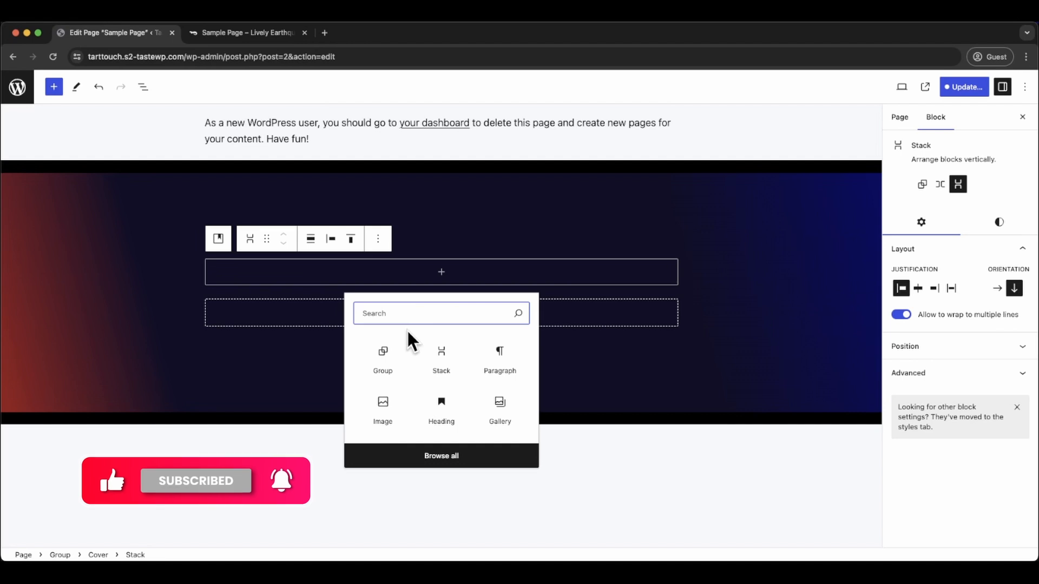
{"action": "type", "text": "r"}
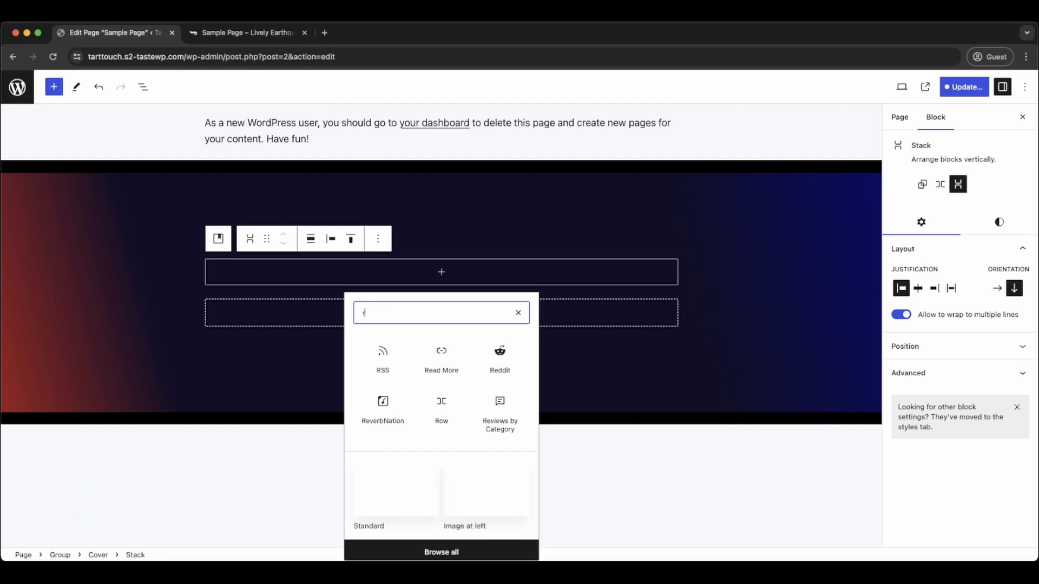
{"action": "type", "text": "ow"}
{"action": "left_click", "coordinate": [385, 362]}
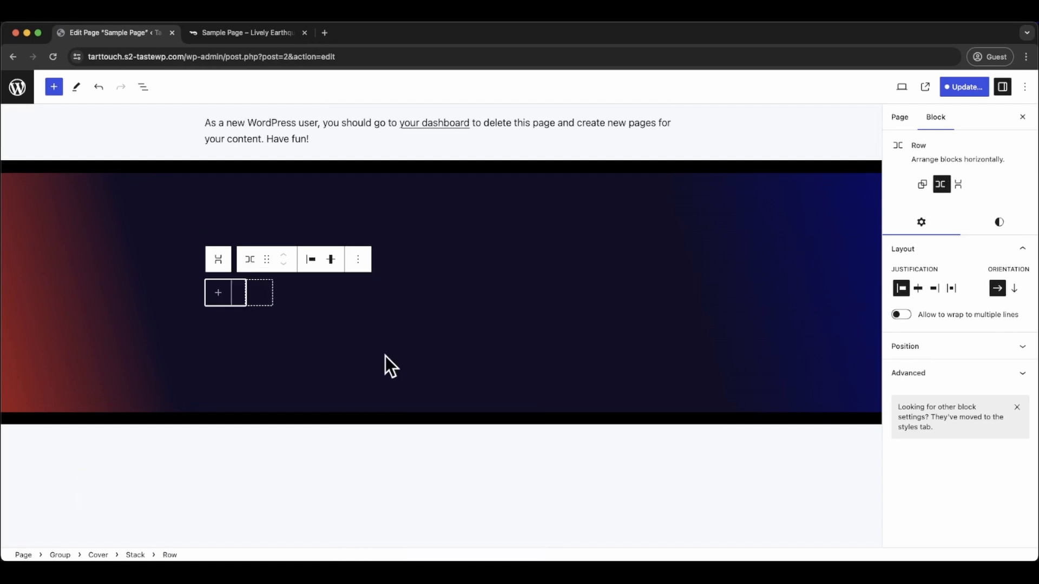
- Set the Row's justification to space-between and add a plain Group inside it
{"action": "left_click", "coordinate": [313, 264]}
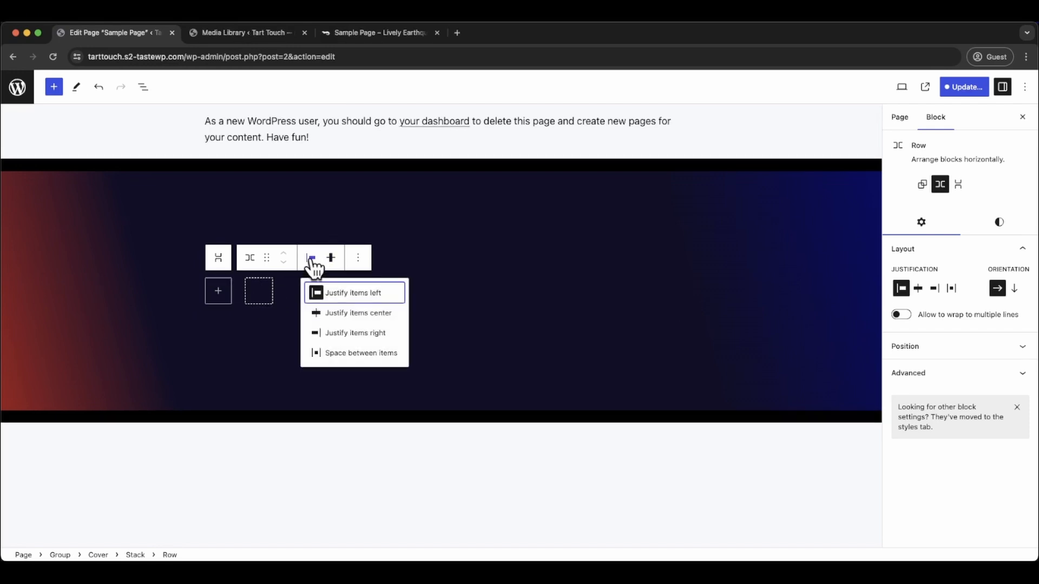
{"action": "left_click", "coordinate": [344, 354]}
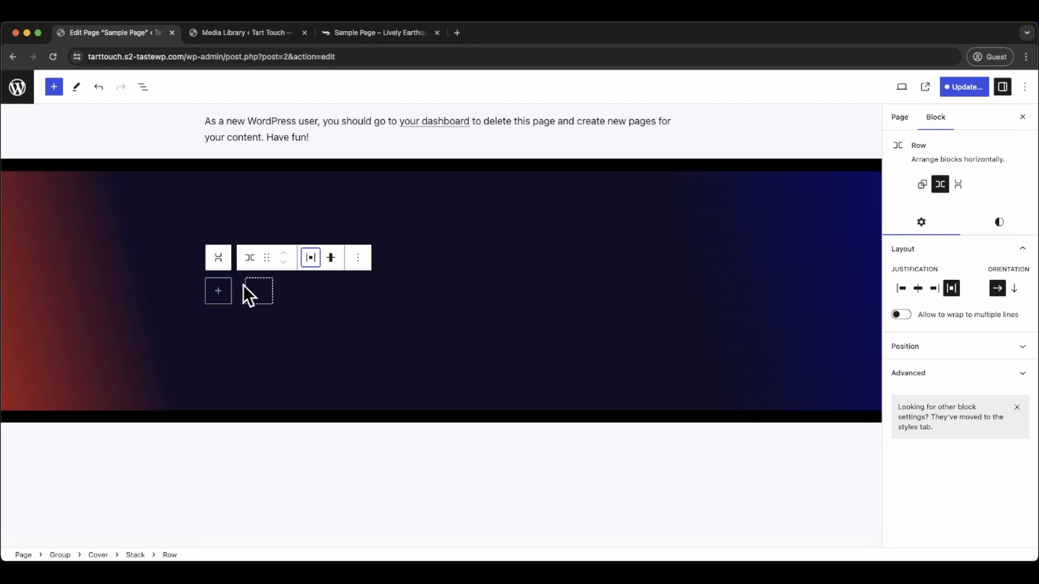
{"action": "left_click", "coordinate": [221, 292]}
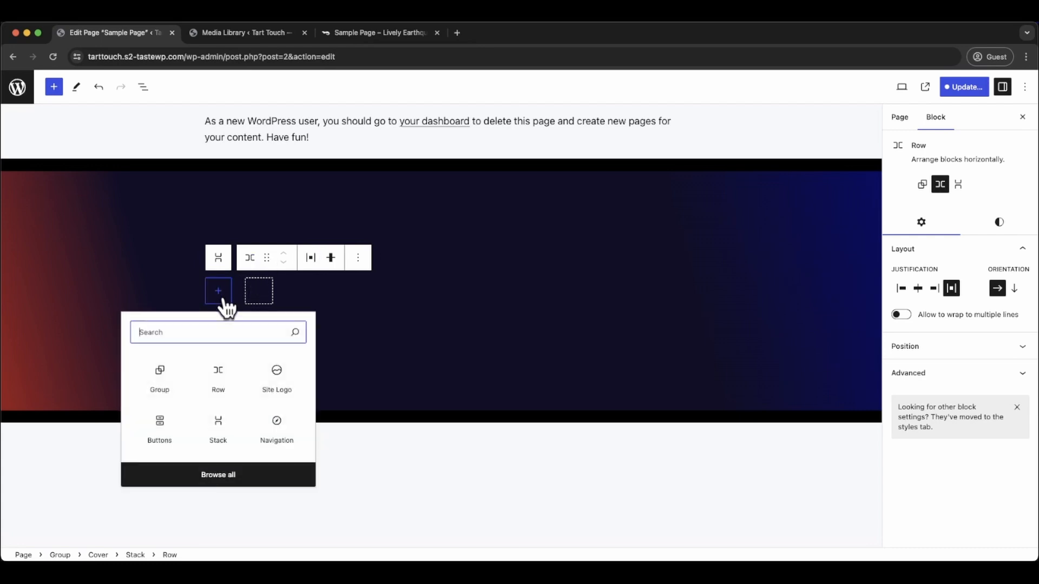
{"action": "left_click", "coordinate": [163, 374]}
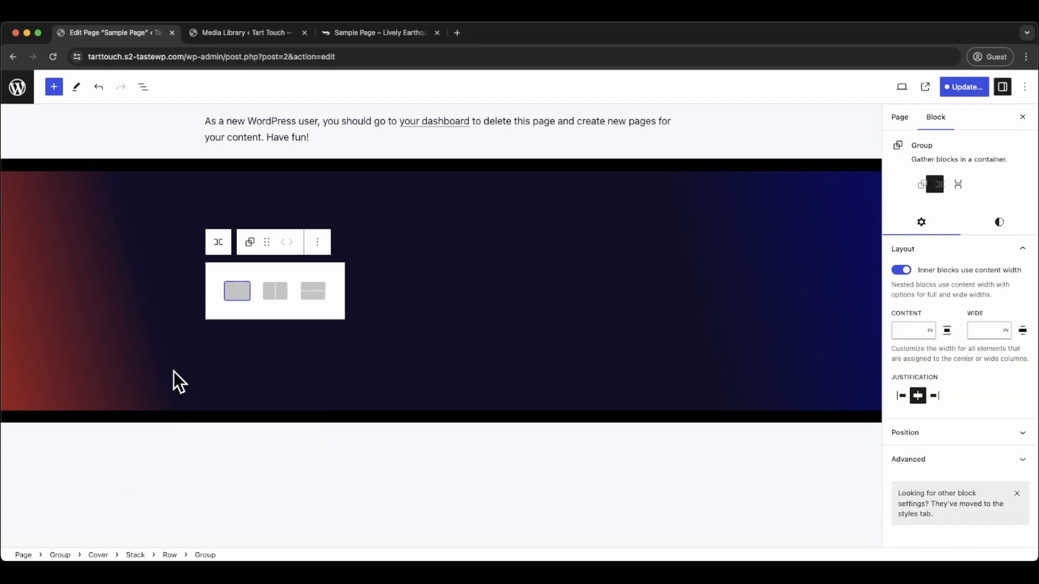
{"action": "left_click", "coordinate": [238, 295]}
- Add a Site Logo block using the otter image, resized to 73 px wide
{"action": "left_click", "coordinate": [211, 292]}
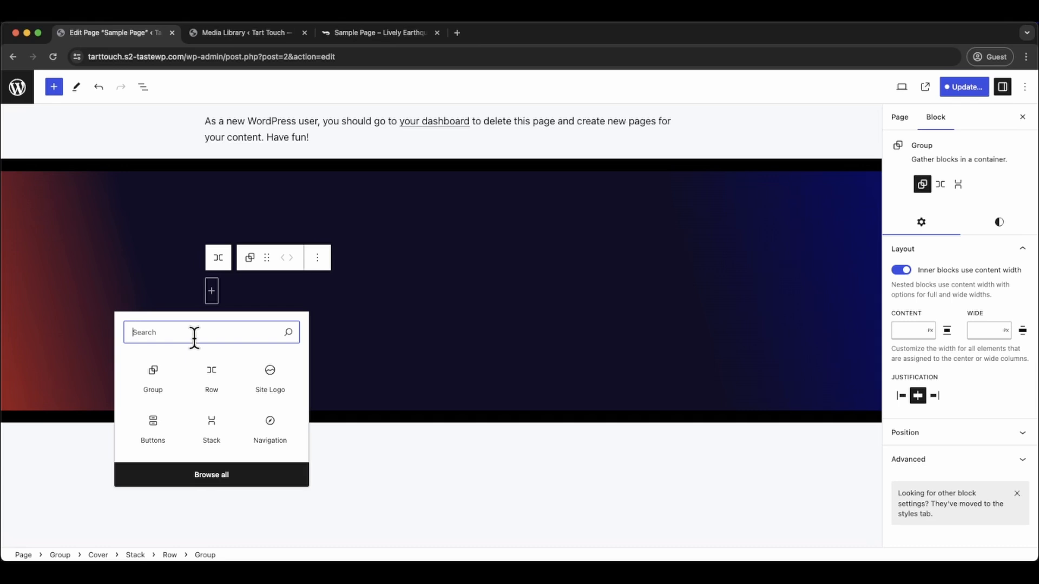
{"action": "type", "text": "site"}
{"action": "left_click", "coordinate": [161, 374]}
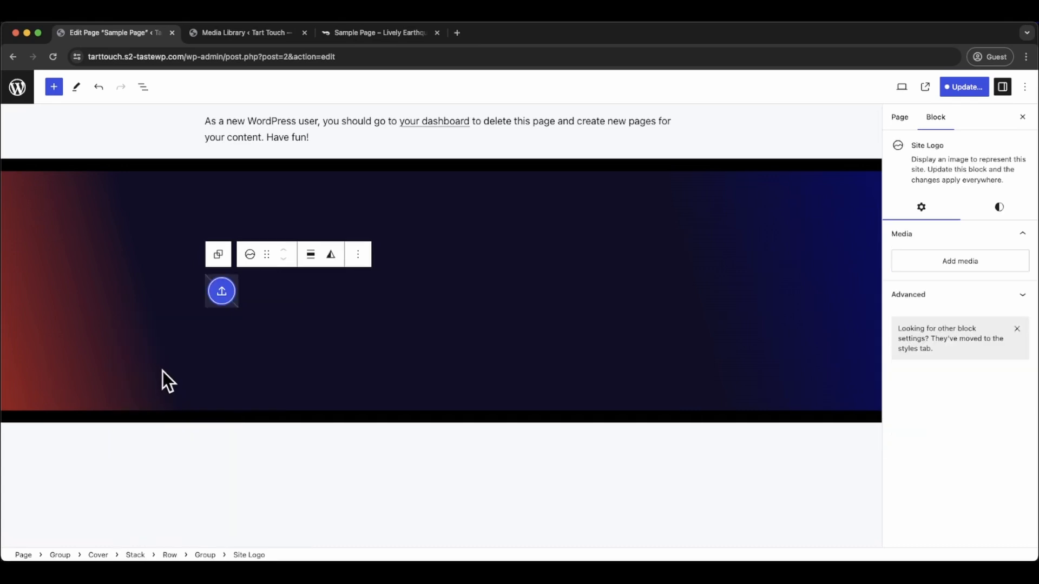
{"action": "left_click", "coordinate": [223, 299]}
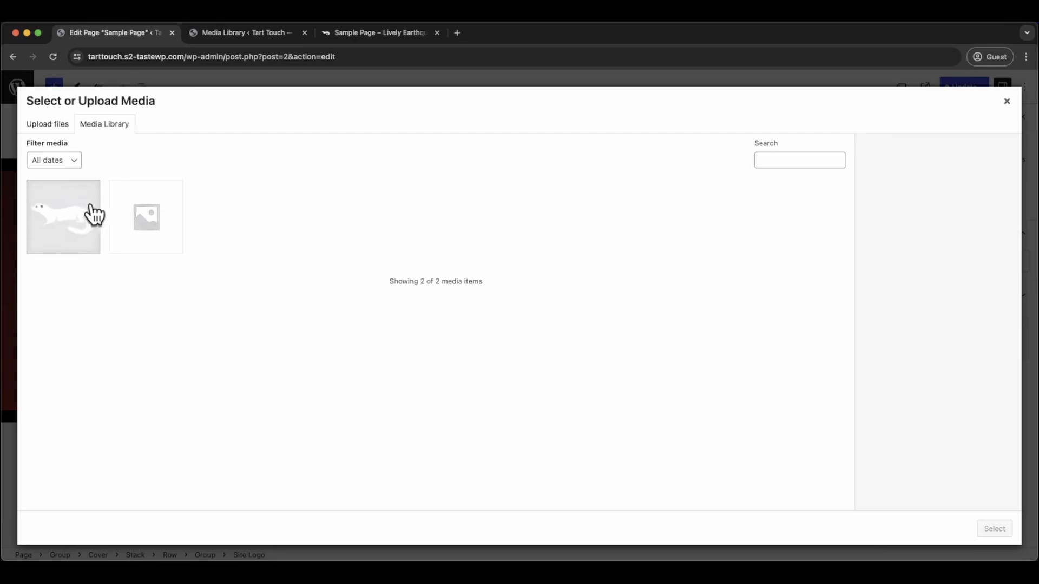
{"action": "left_click", "coordinate": [92, 213]}
{"action": "left_click", "coordinate": [1001, 529]}
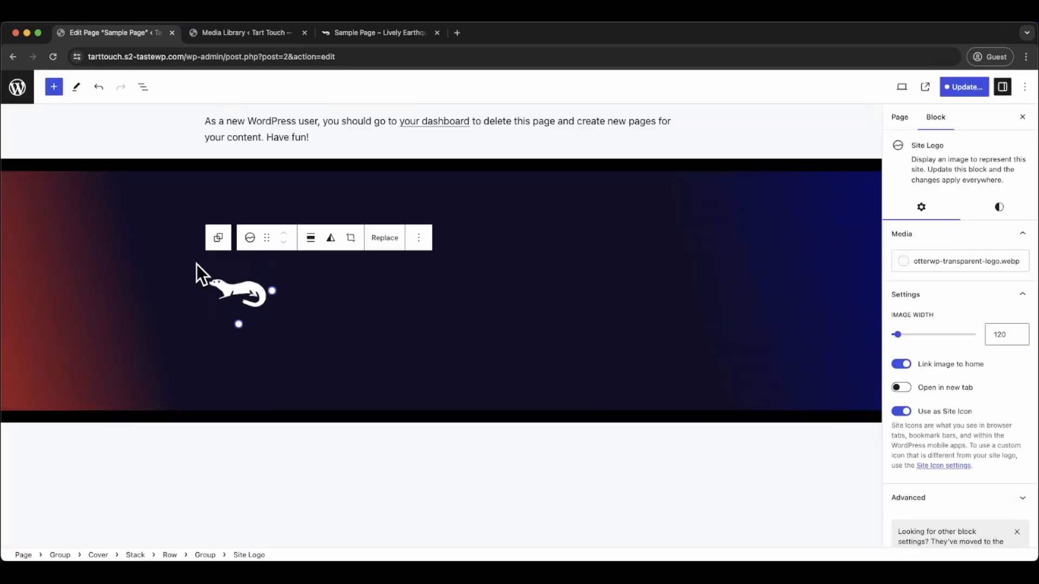
{"action": "left_click_drag", "start_coordinate": [242, 316], "coordinate": [229, 303]}
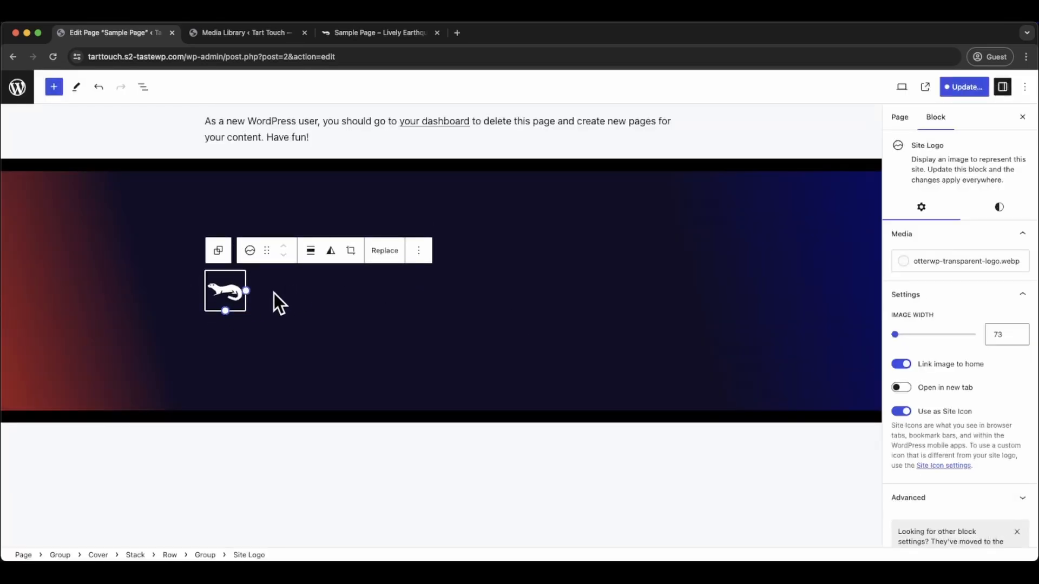
{"action": "left_click", "coordinate": [271, 286]}
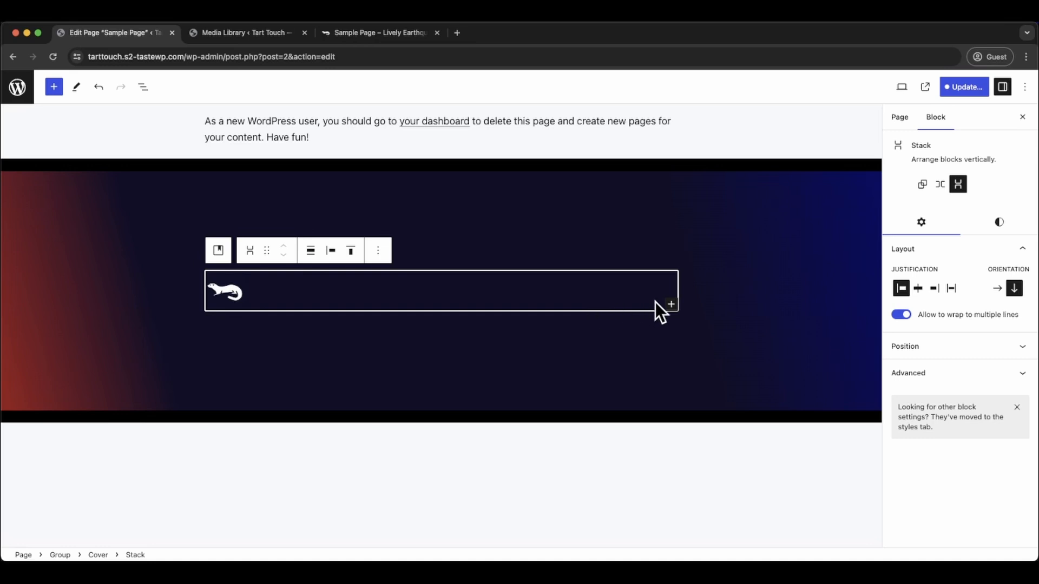
- Add a Row to the Stack holding a Navigation block with Cart, Checkout, My account, Sample Page and Shop links
{"action": "left_click", "coordinate": [671, 304]}
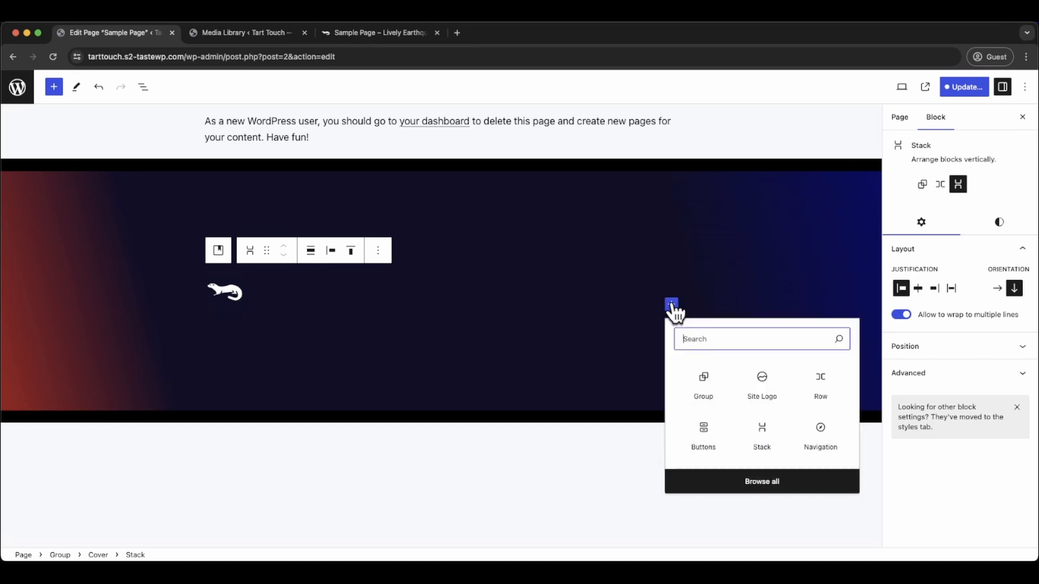
{"action": "left_click", "coordinate": [818, 381]}
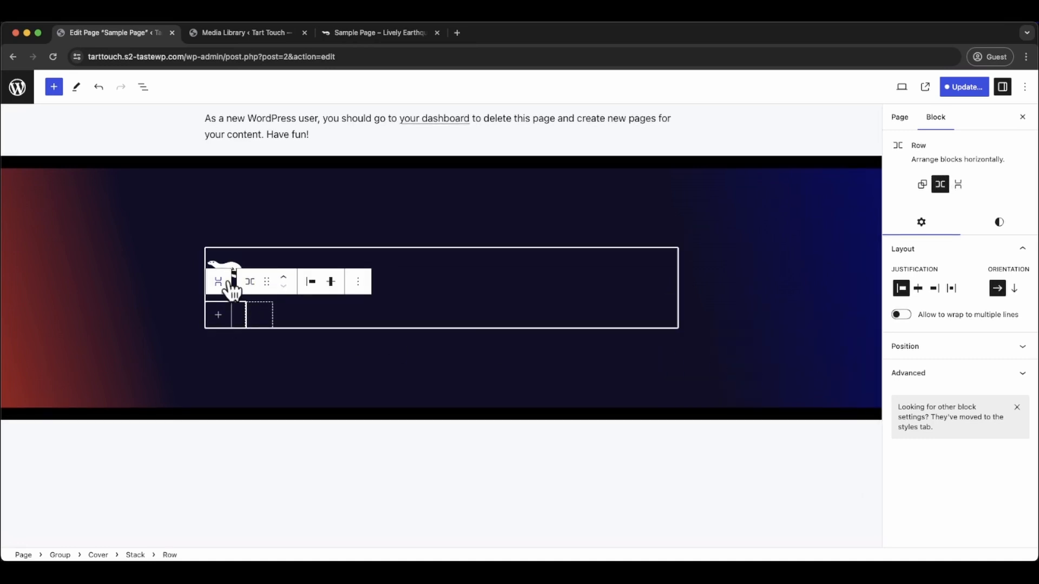
{"action": "left_click", "coordinate": [219, 317]}
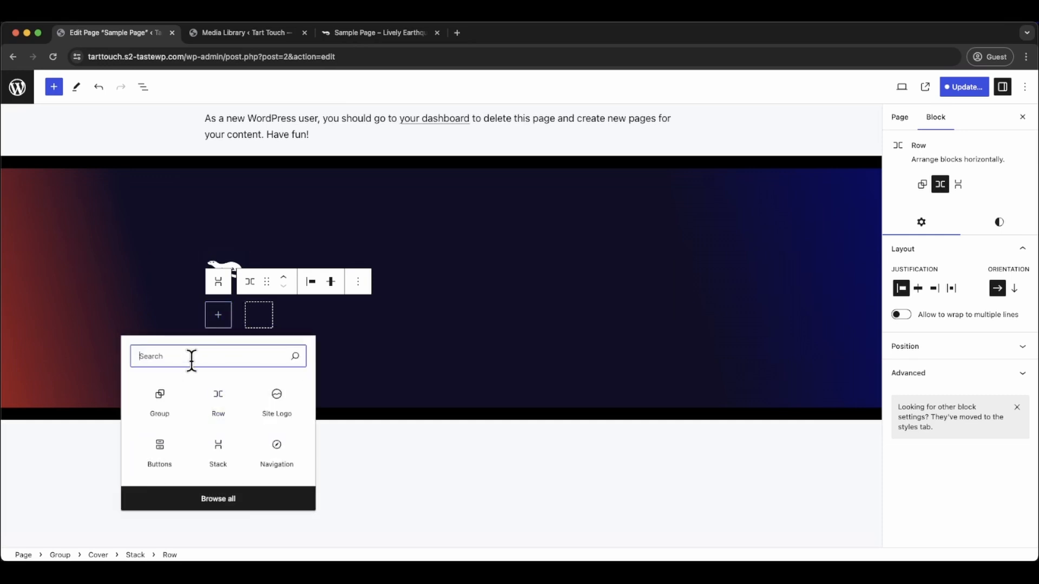
{"action": "type", "text": "nav"}
{"action": "left_click", "coordinate": [163, 396]}
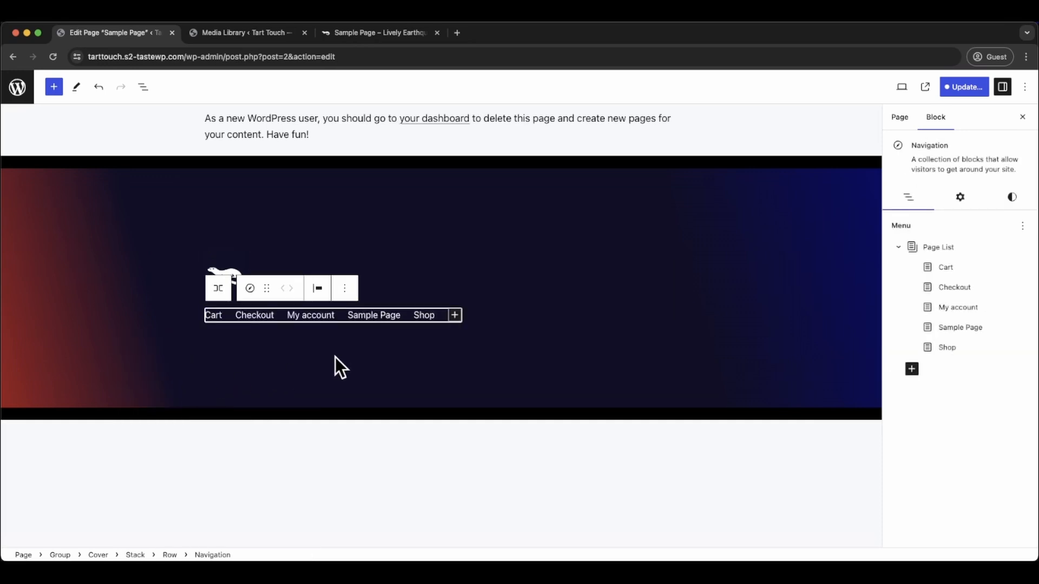
{"action": "left_click", "coordinate": [218, 290]}
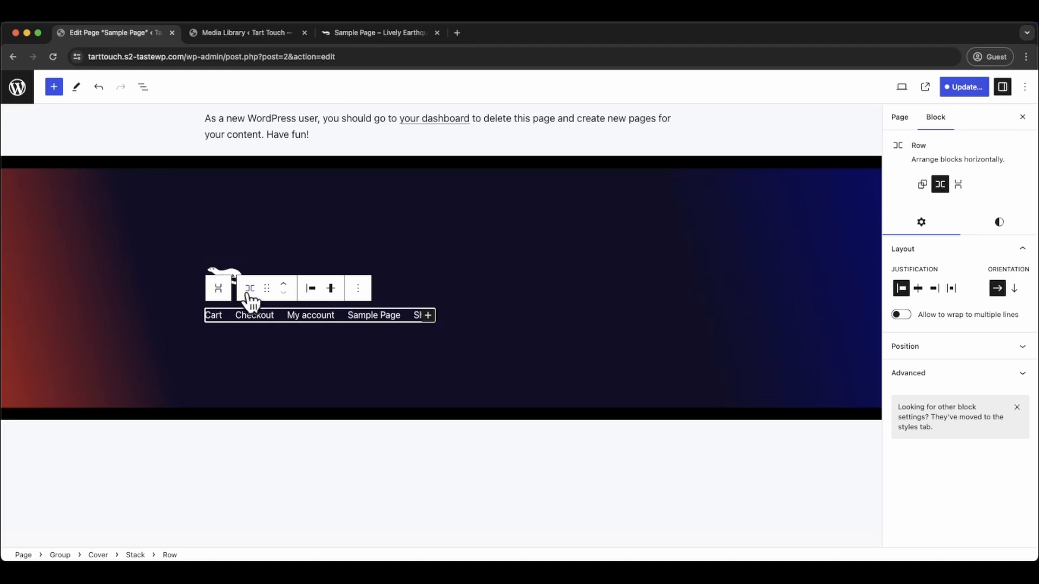
{"action": "left_click", "coordinate": [491, 318]}
- Add an Outline-style Buttons block with a red FF0642 border and 77 px corner radius
{"action": "left_click", "coordinate": [671, 316]}
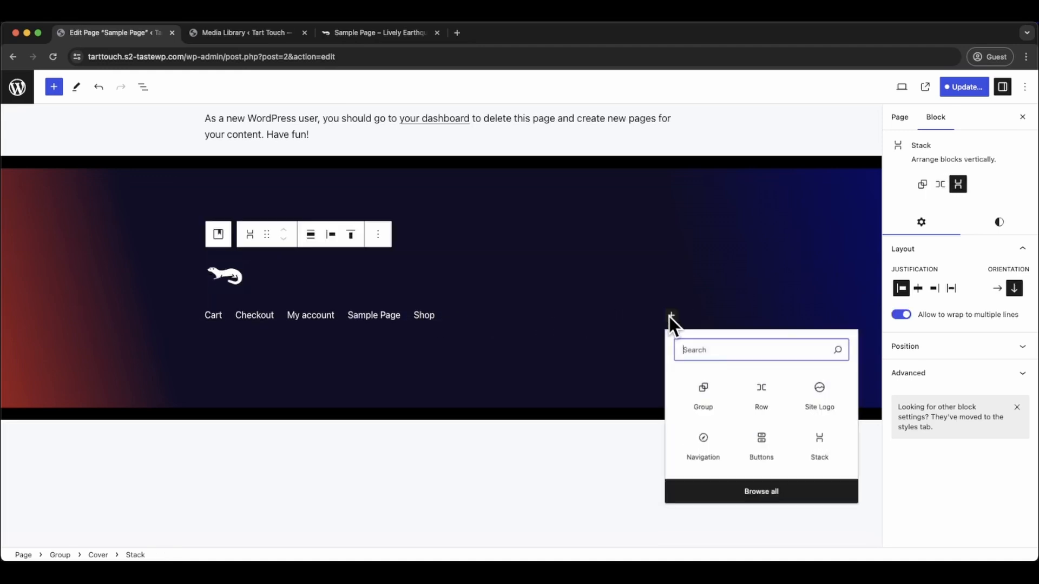
{"action": "type", "text": "butto"}
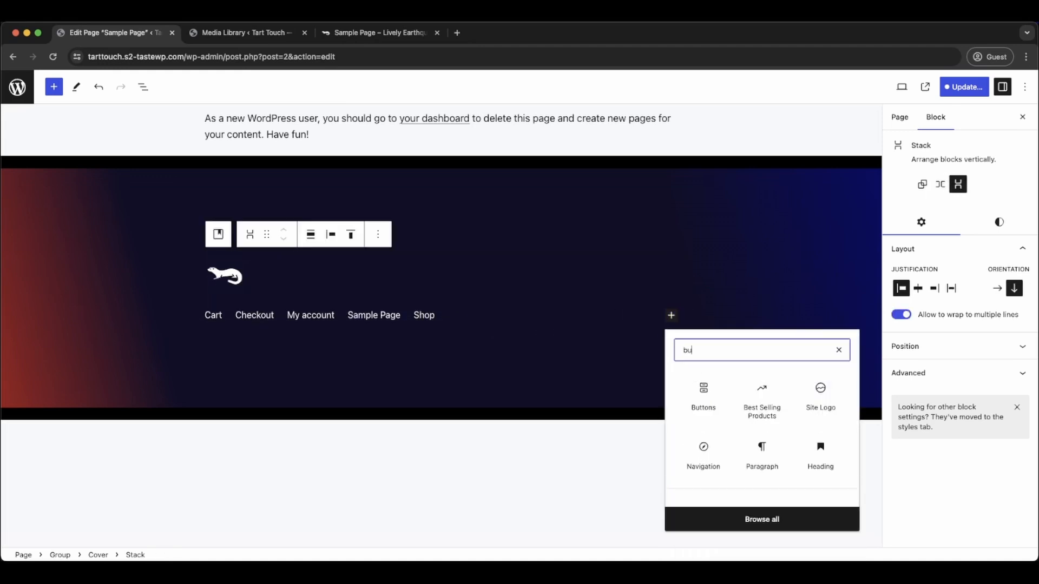
{"action": "left_click", "coordinate": [699, 391]}
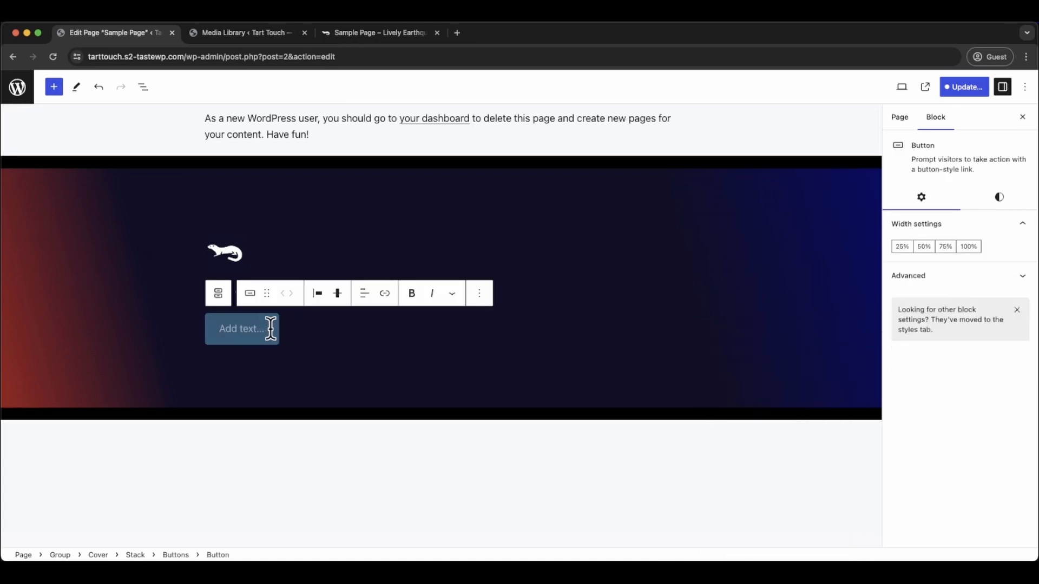
{"action": "left_click", "coordinate": [999, 198]}
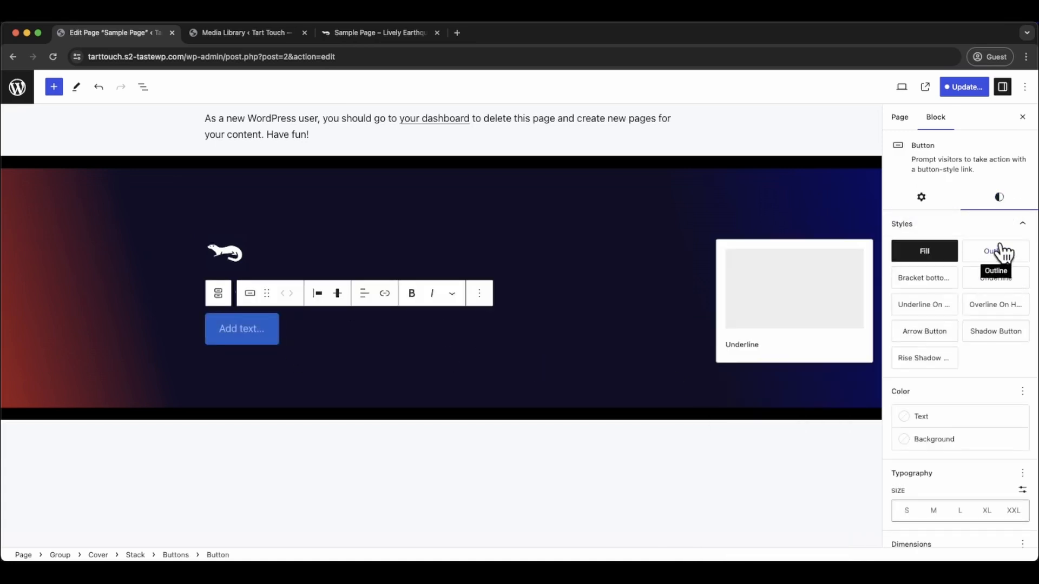
{"action": "left_click", "coordinate": [1001, 250]}
{"action": "scroll", "coordinate": [956, 400], "scroll_direction": "down", "scroll_amount": 3}
{"action": "scroll", "coordinate": [955, 406], "scroll_direction": "down", "scroll_amount": 2}
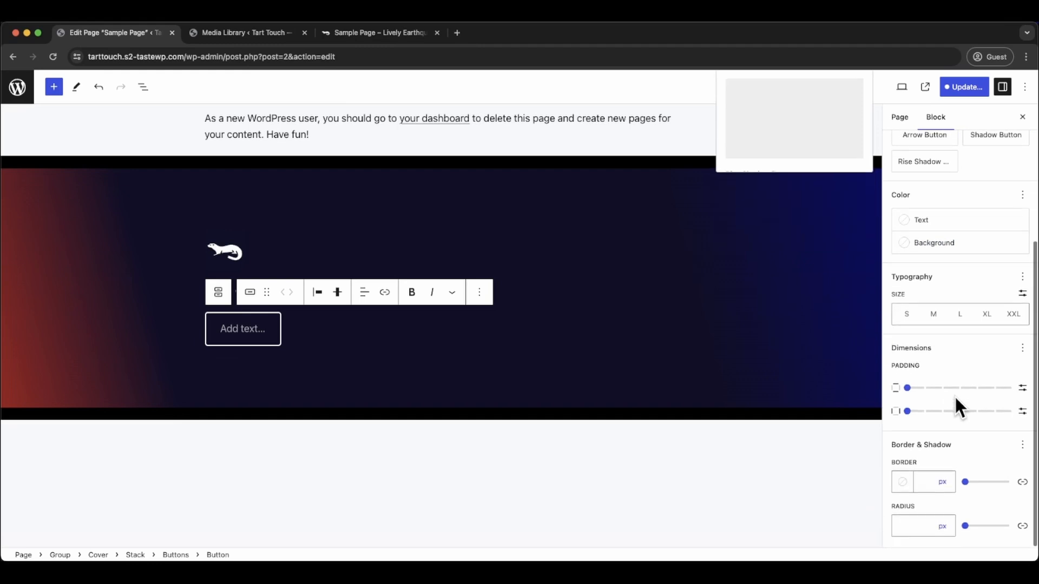
{"action": "left_click", "coordinate": [903, 482]}
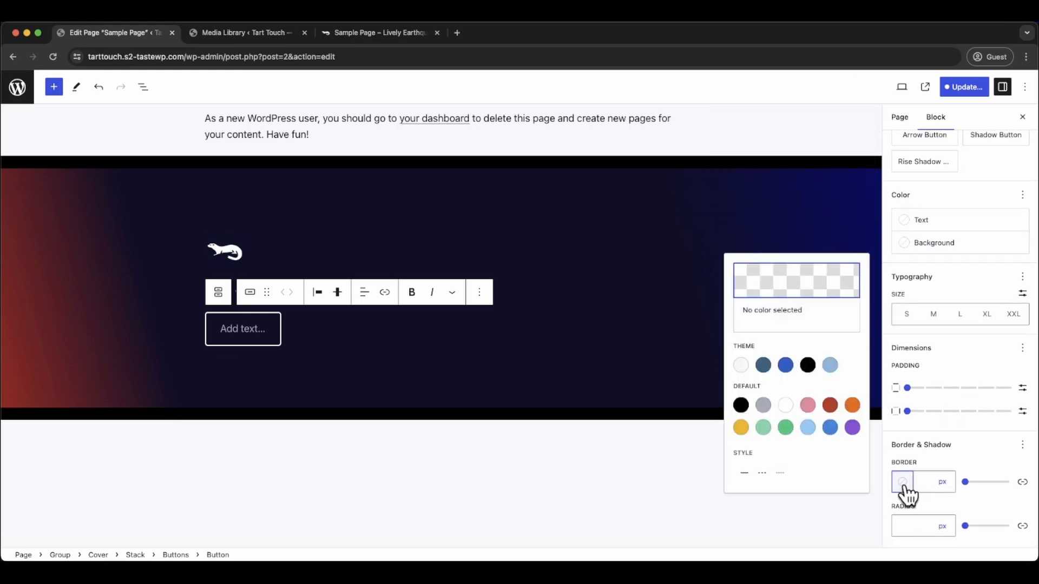
{"action": "left_click", "coordinate": [796, 280]}
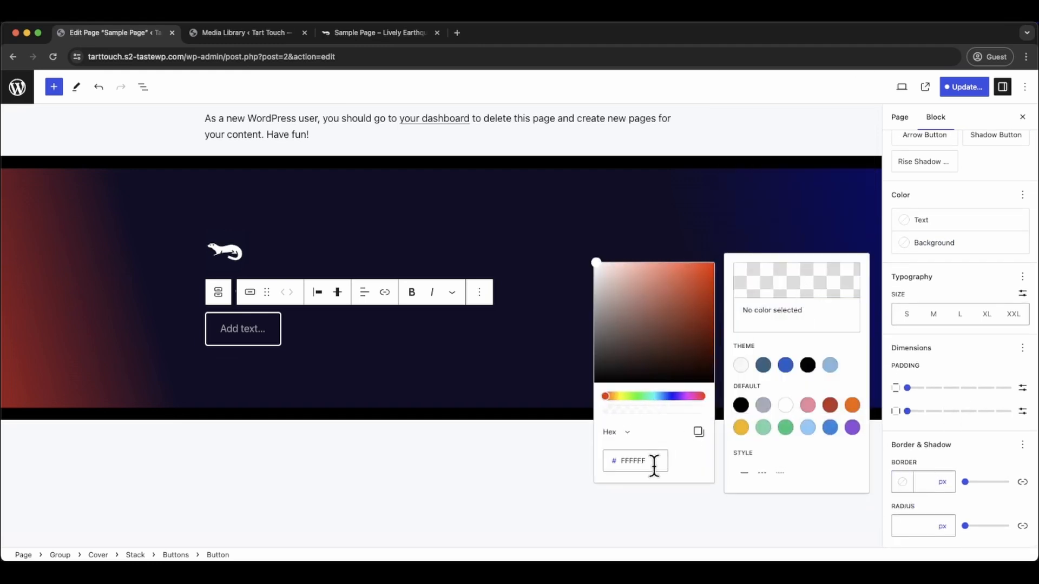
{"action": "left_click_drag", "start_coordinate": [654, 463], "coordinate": [611, 465]}
{"action": "type", "text": "FF0642"}
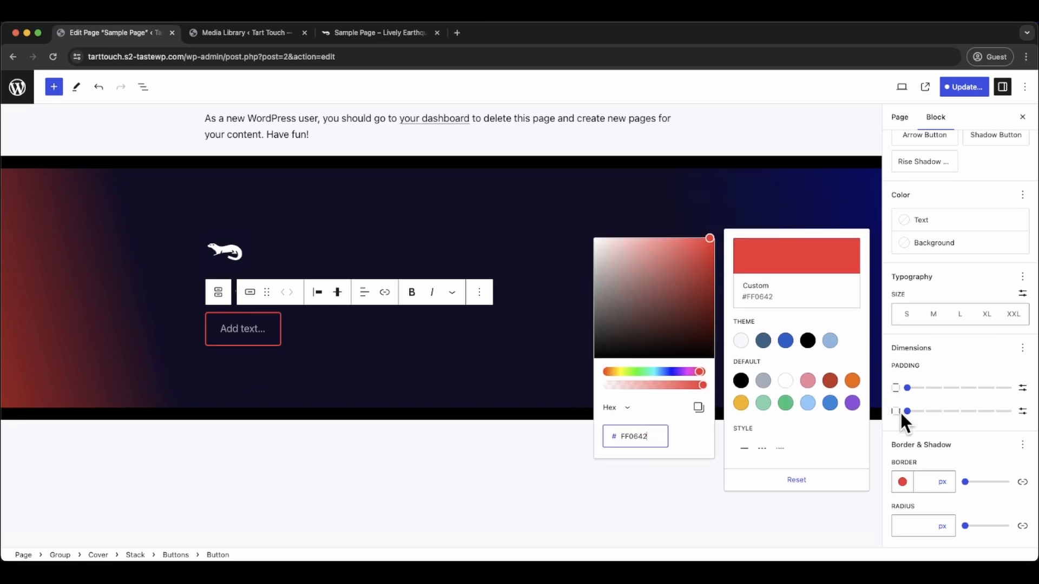
{"action": "left_click", "coordinate": [920, 524]}
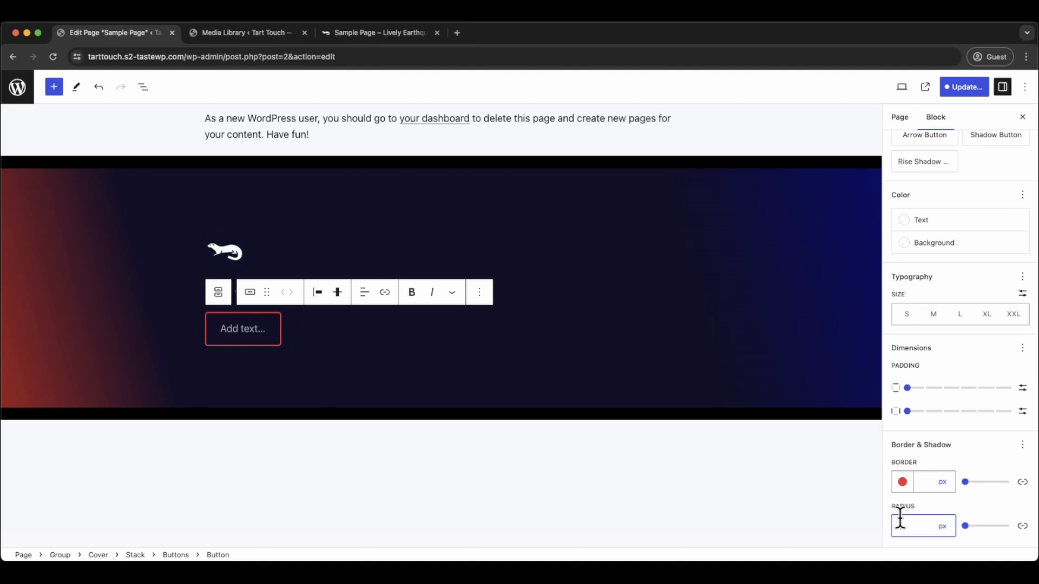
{"action": "type", "text": "77"}
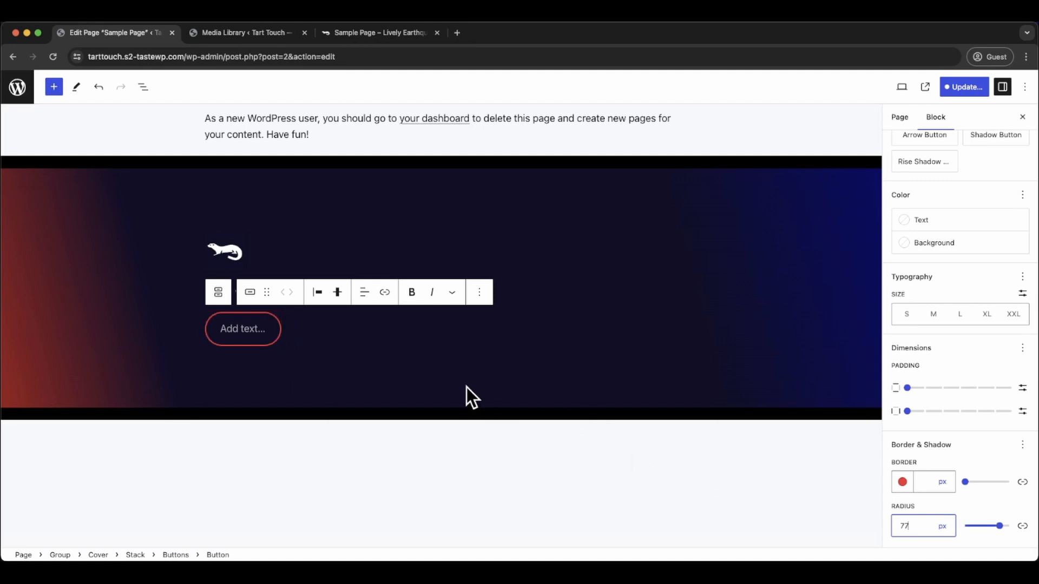
- Label the button 'Hire me' and set its letter case to uppercase
{"action": "left_click", "coordinate": [253, 330]}
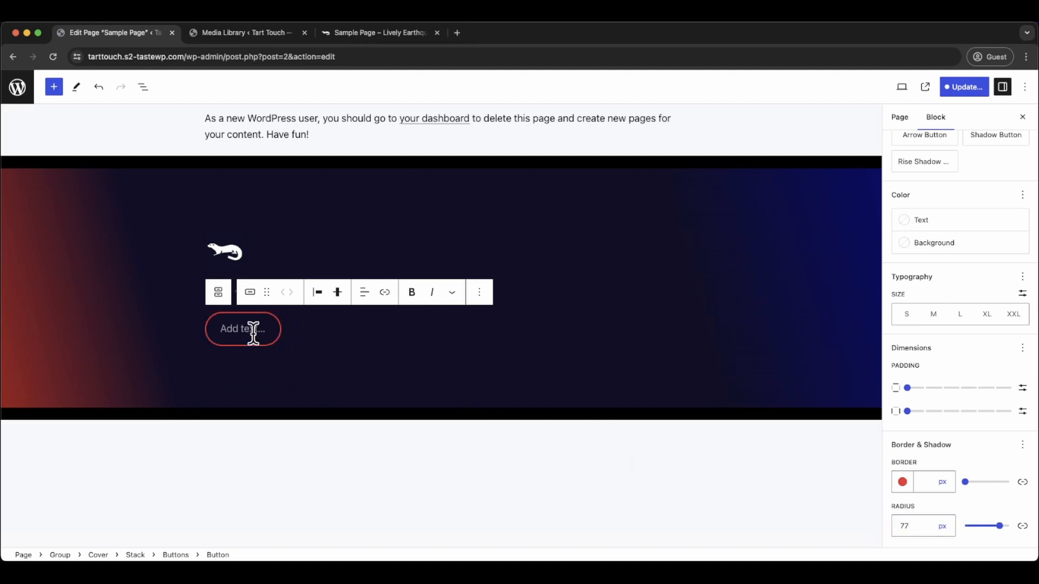
{"action": "type", "text": "Hire me"}
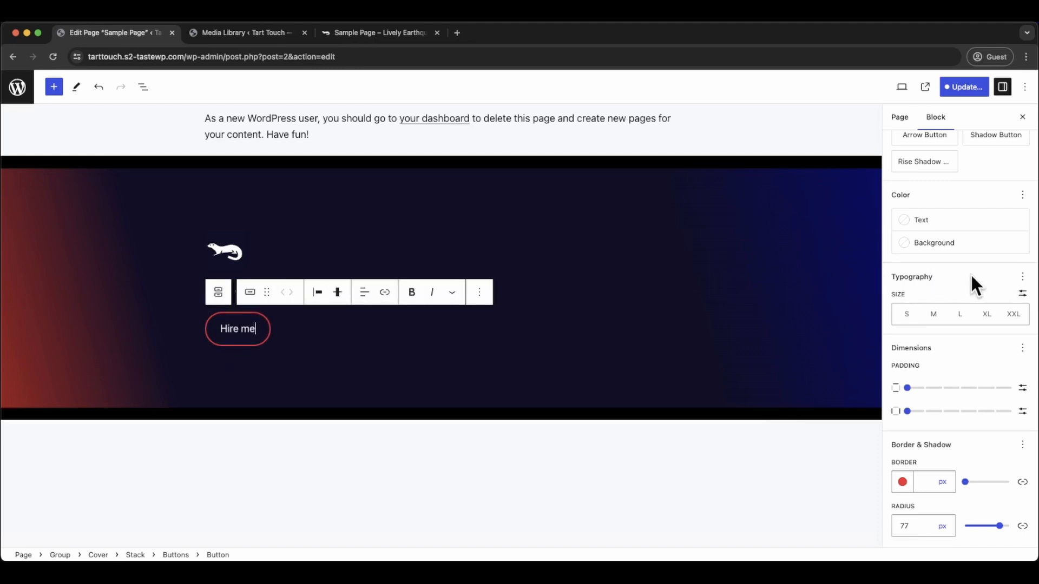
{"action": "left_click", "coordinate": [1021, 278]}
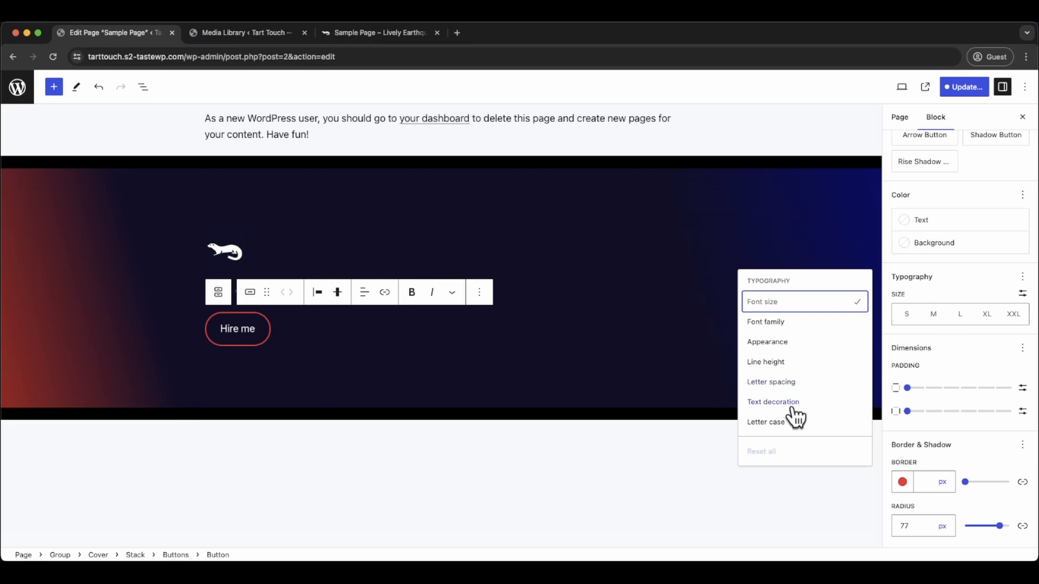
{"action": "left_click", "coordinate": [766, 422]}
{"action": "left_click", "coordinate": [920, 359]}
{"action": "left_click", "coordinate": [921, 360]}
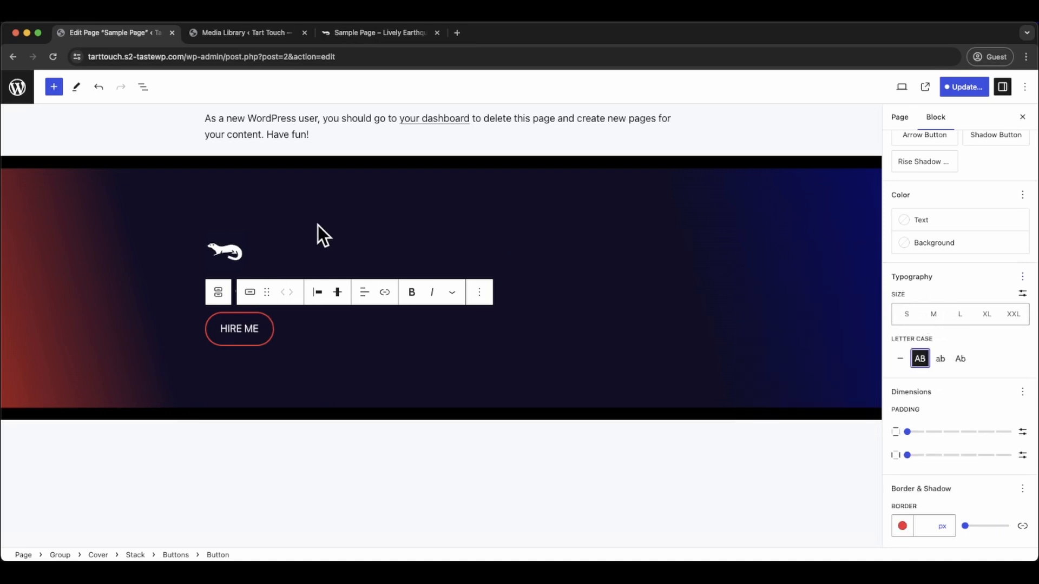
{"action": "left_click", "coordinate": [338, 259]}
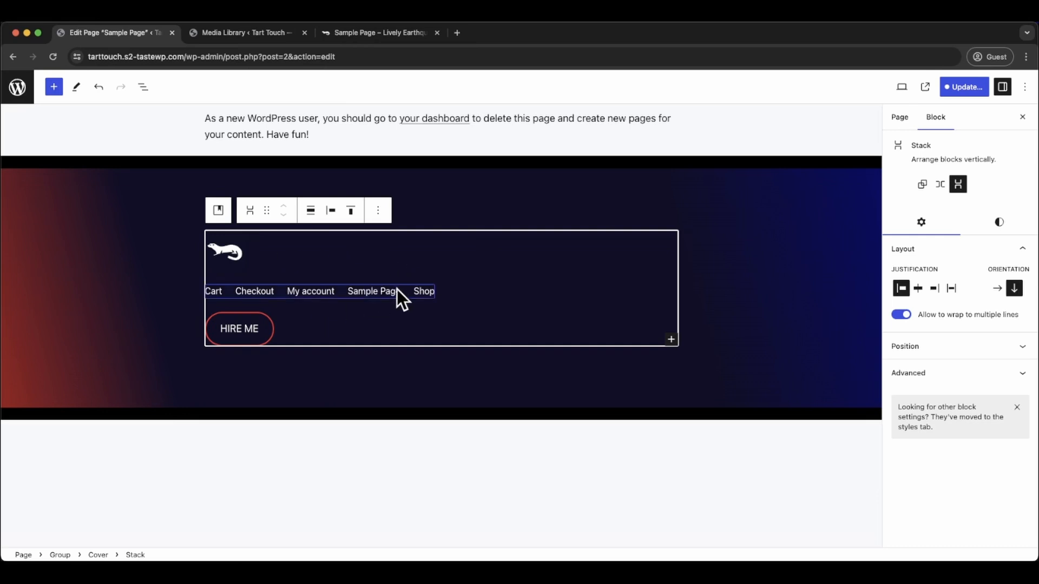
- In List View, move the HIRE ME button into the navigation row and nest it after the logo Group
{"action": "left_click", "coordinate": [143, 89]}
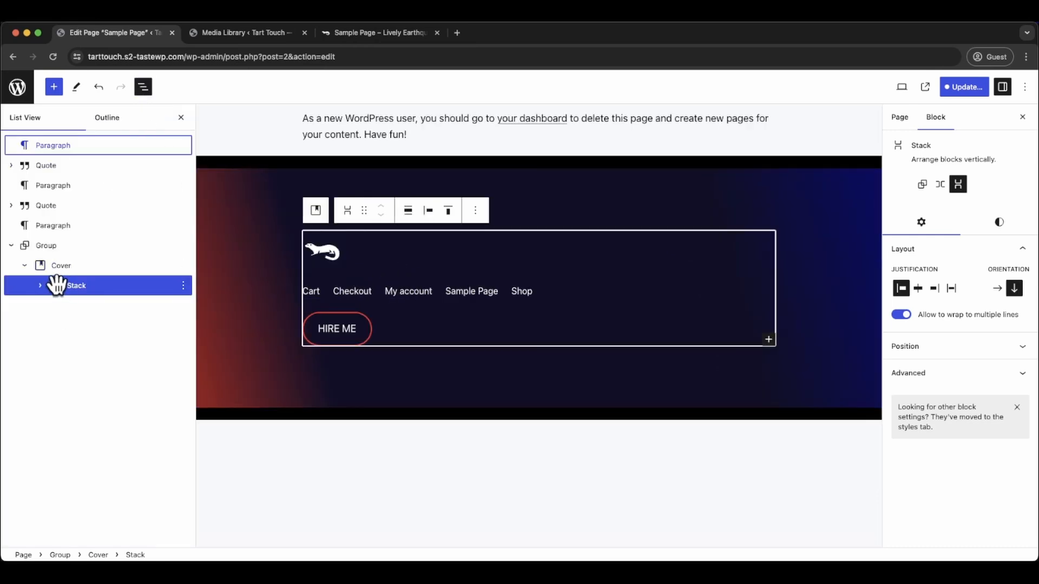
{"action": "left_click", "coordinate": [42, 286]}
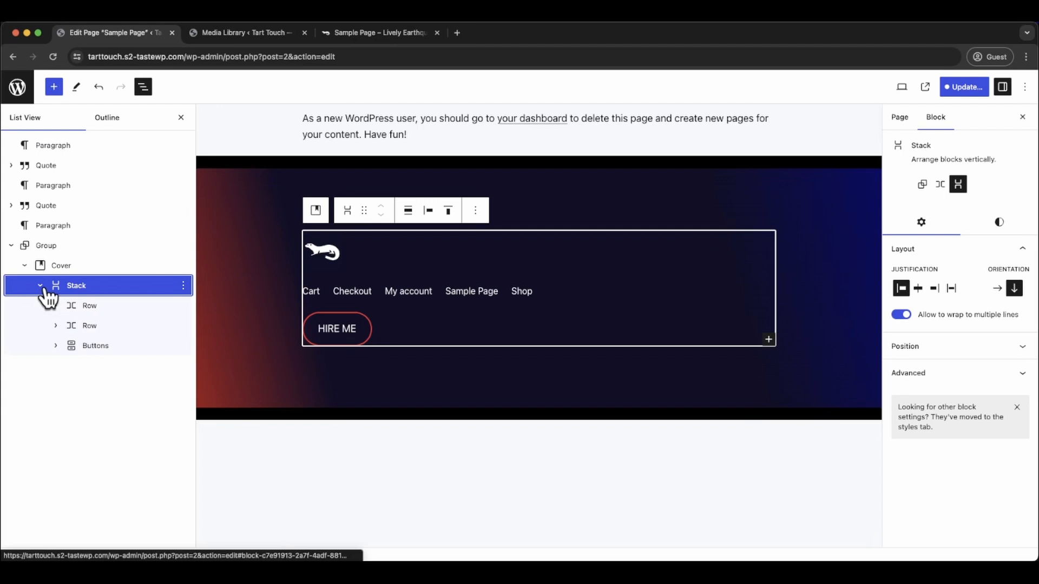
{"action": "left_click", "coordinate": [81, 326]}
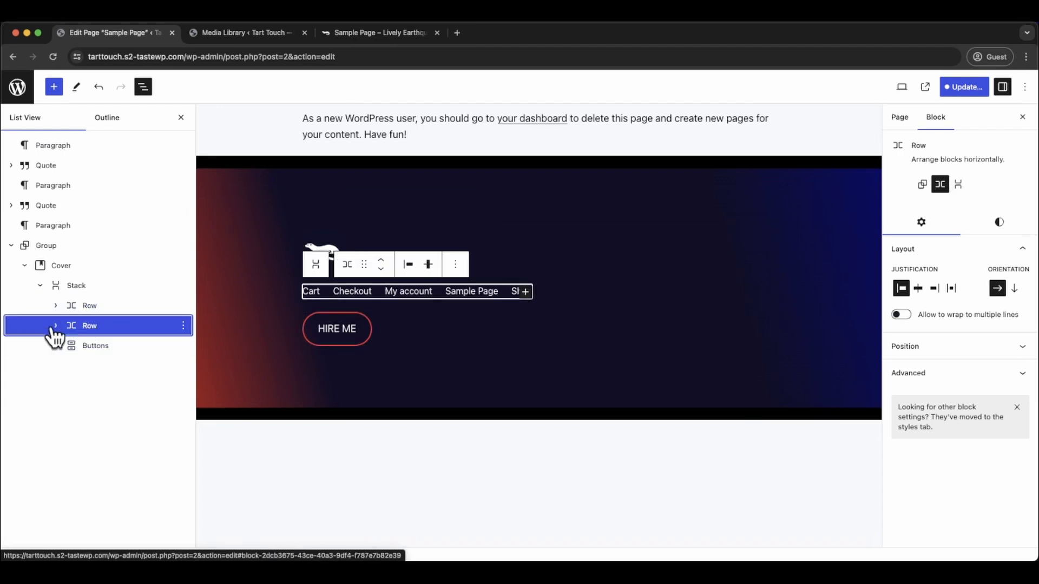
{"action": "left_click", "coordinate": [55, 326]}
{"action": "left_click_drag", "start_coordinate": [85, 371], "coordinate": [108, 370]}
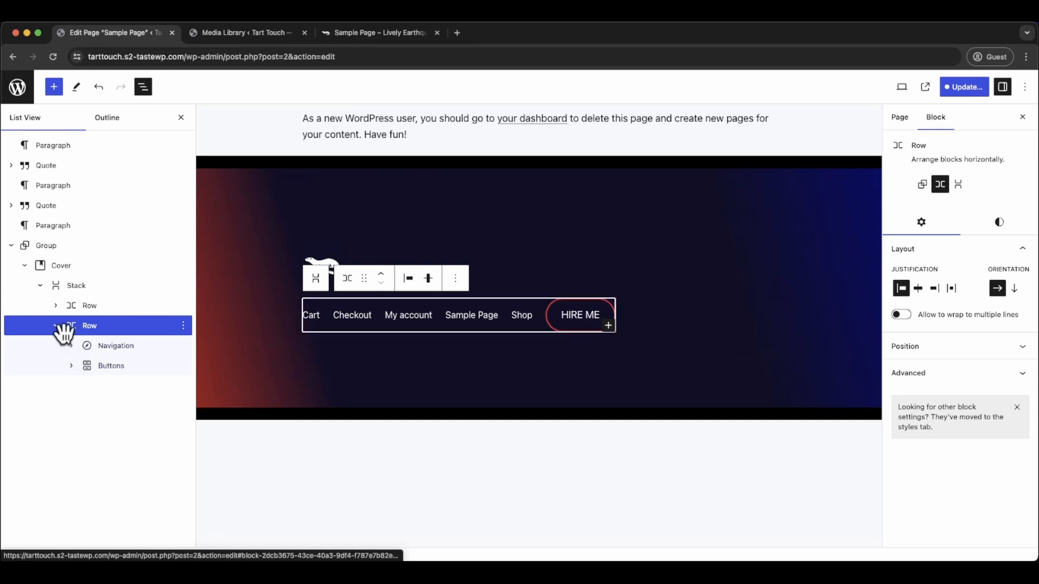
{"action": "left_click_drag", "start_coordinate": [85, 331], "coordinate": [105, 315]}
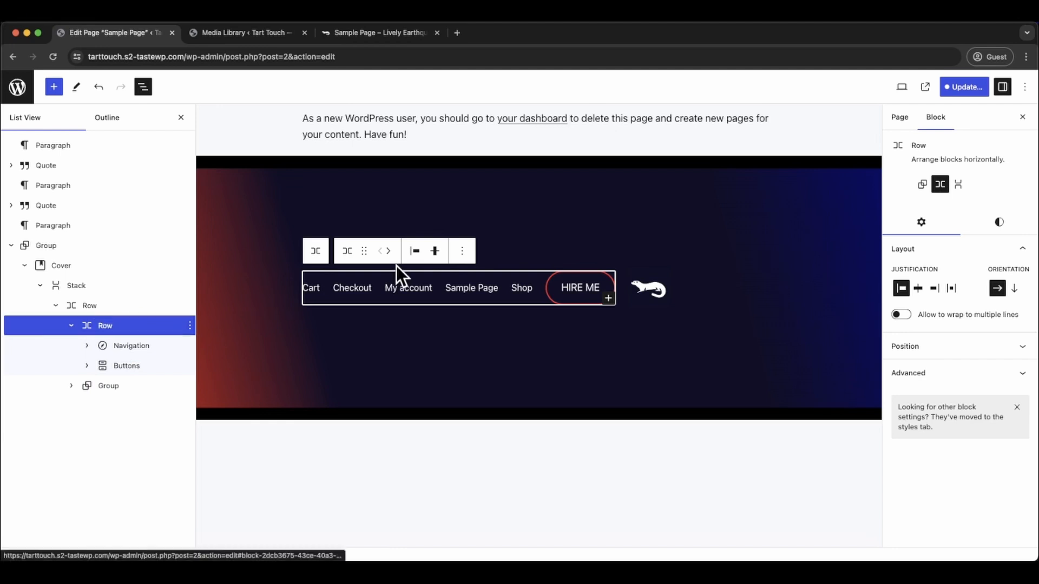
{"action": "left_click", "coordinate": [389, 252]}
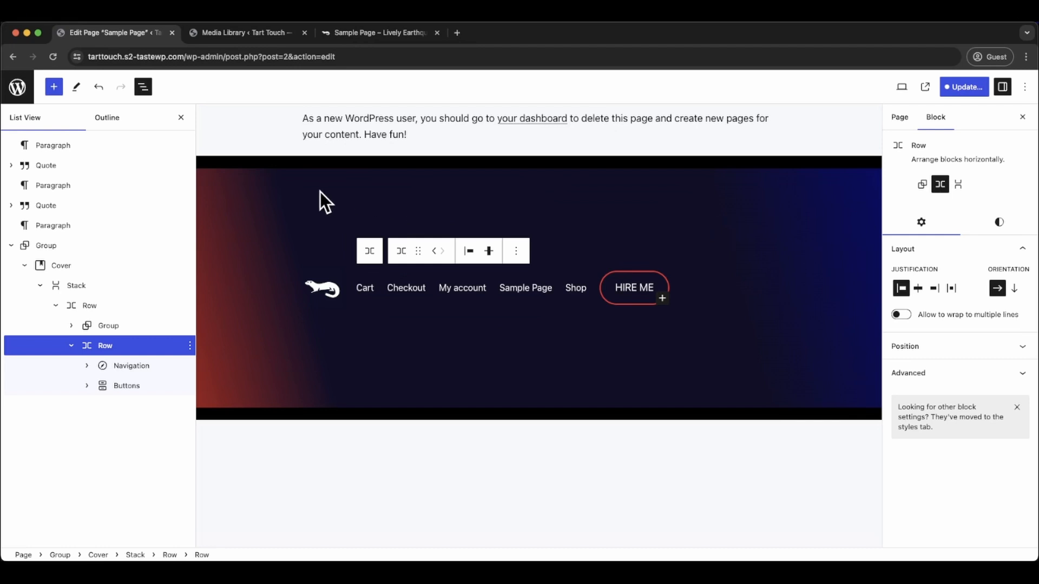
- Position the cover content at top centre and set its content width to 1200 px
{"action": "left_click", "coordinate": [153, 265]}
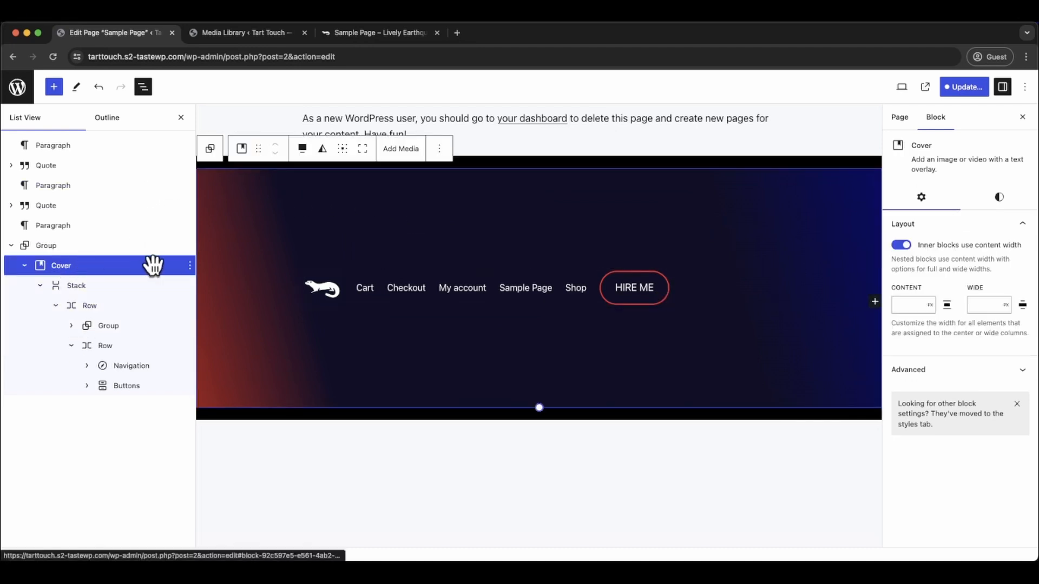
{"action": "left_click", "coordinate": [343, 149]}
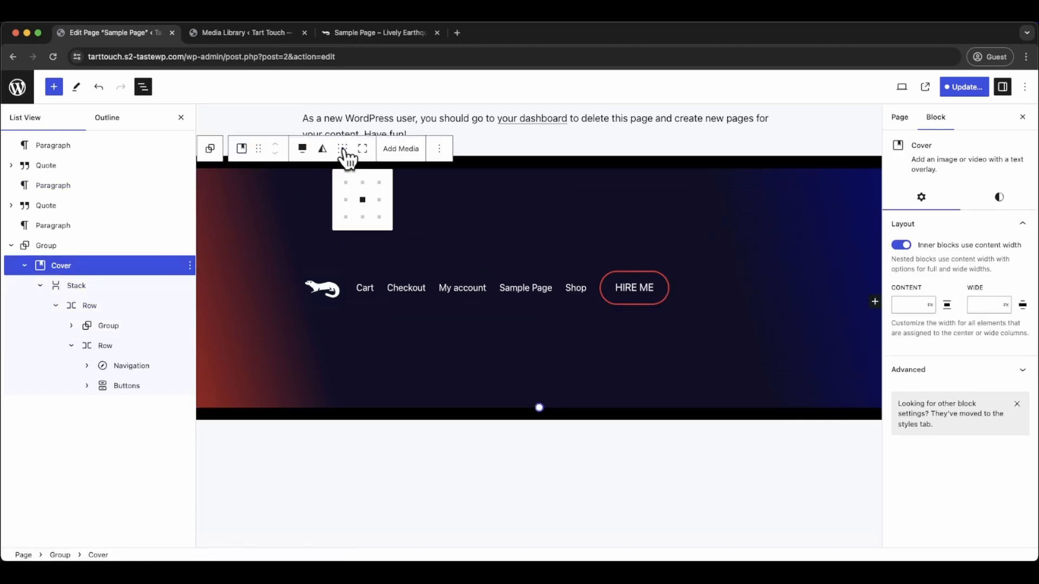
{"action": "left_click", "coordinate": [363, 184]}
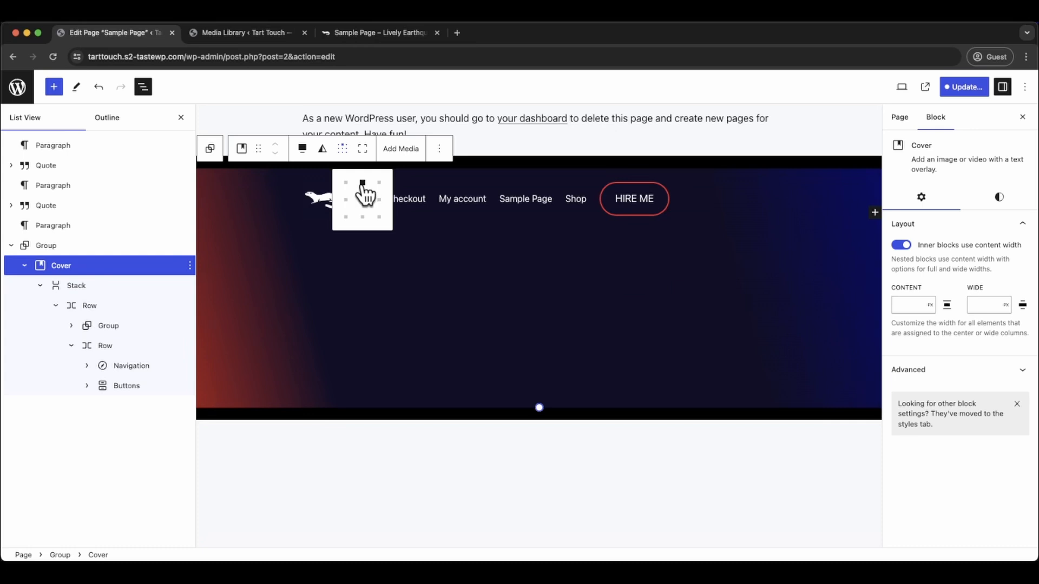
{"action": "left_click", "coordinate": [473, 263]}
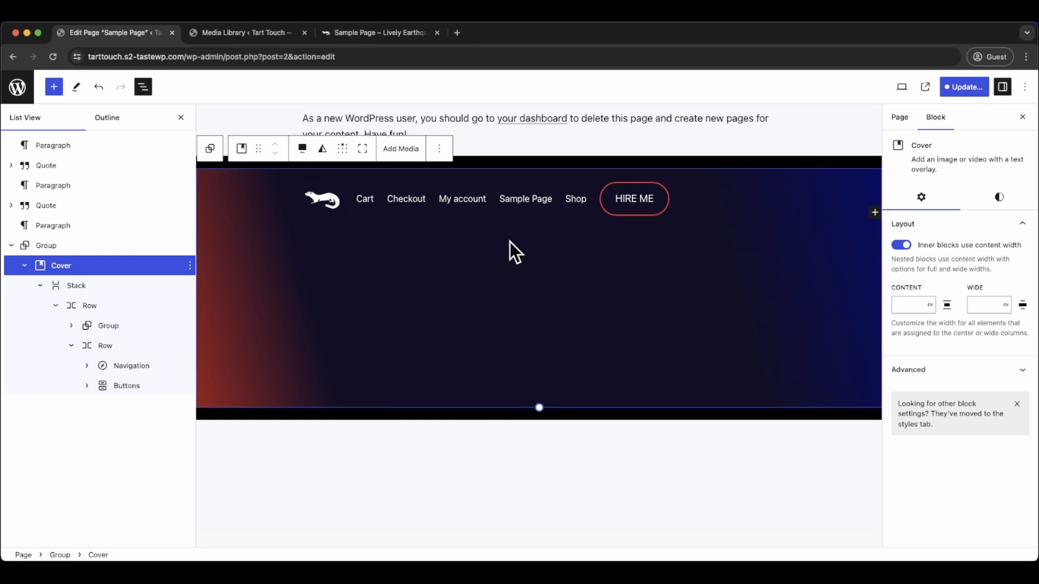
{"action": "left_click", "coordinate": [901, 301]}
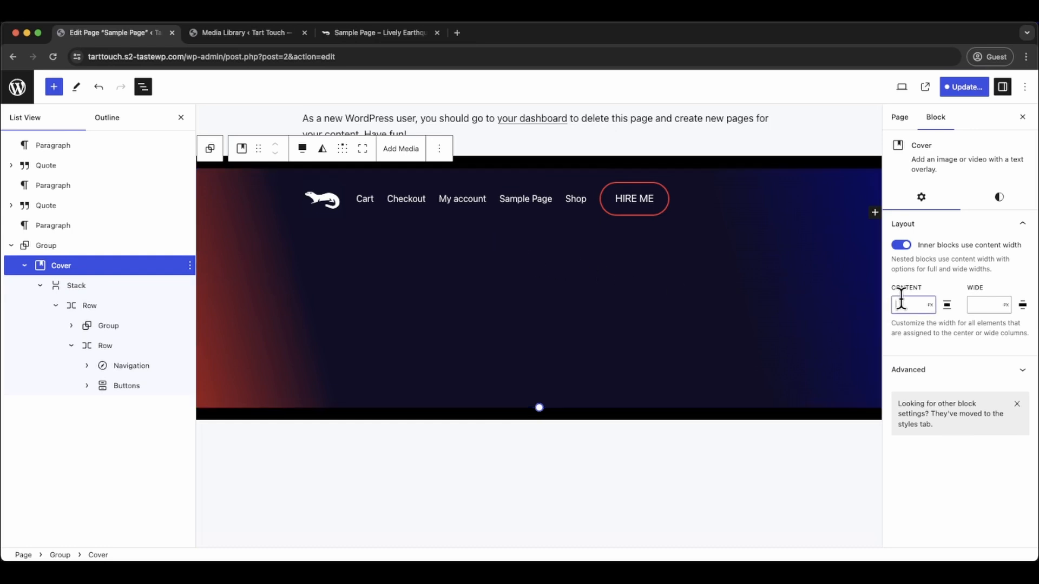
{"action": "type", "text": "1200"}
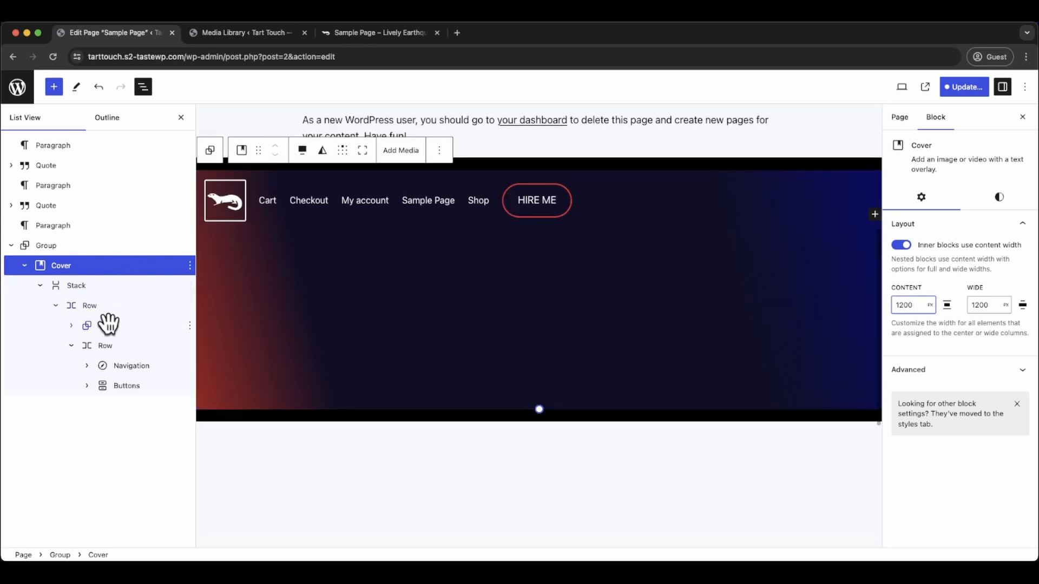
- Justify the header Stack with space between, undo once, then reselect the parent Cover
{"action": "left_click", "coordinate": [84, 285]}
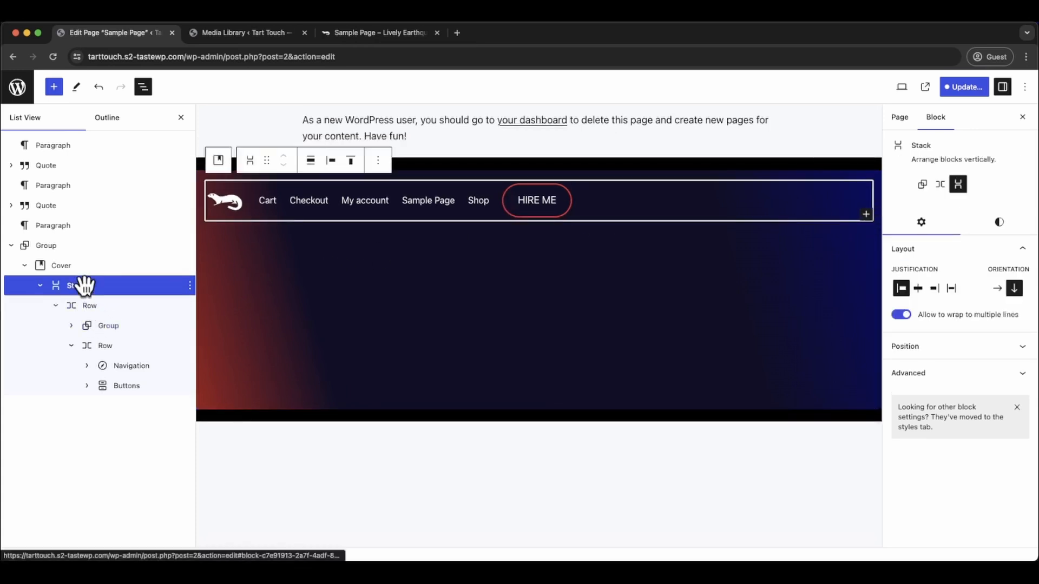
{"action": "left_click", "coordinate": [918, 289]}
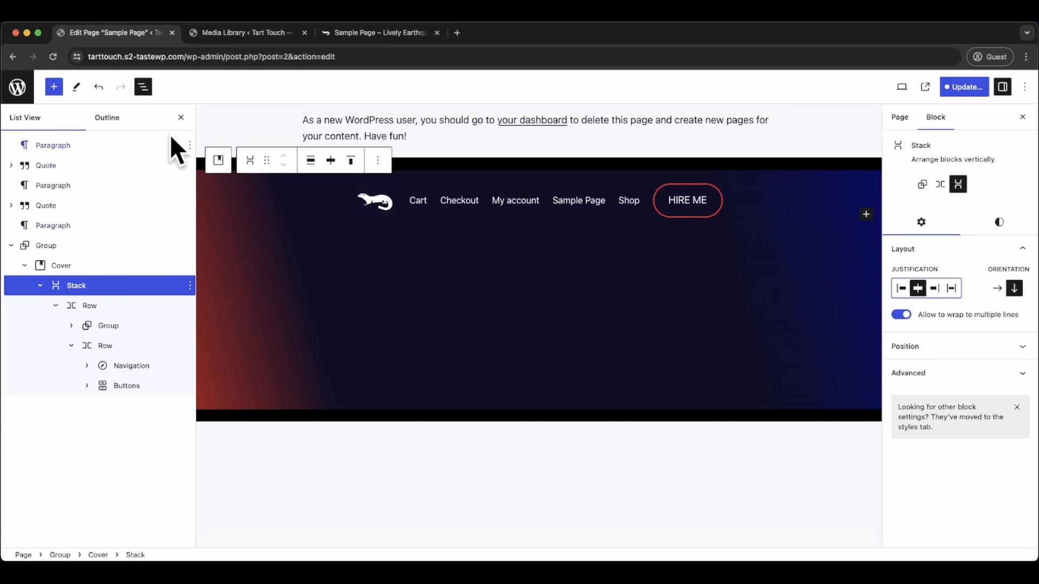
{"action": "left_click", "coordinate": [181, 118]}
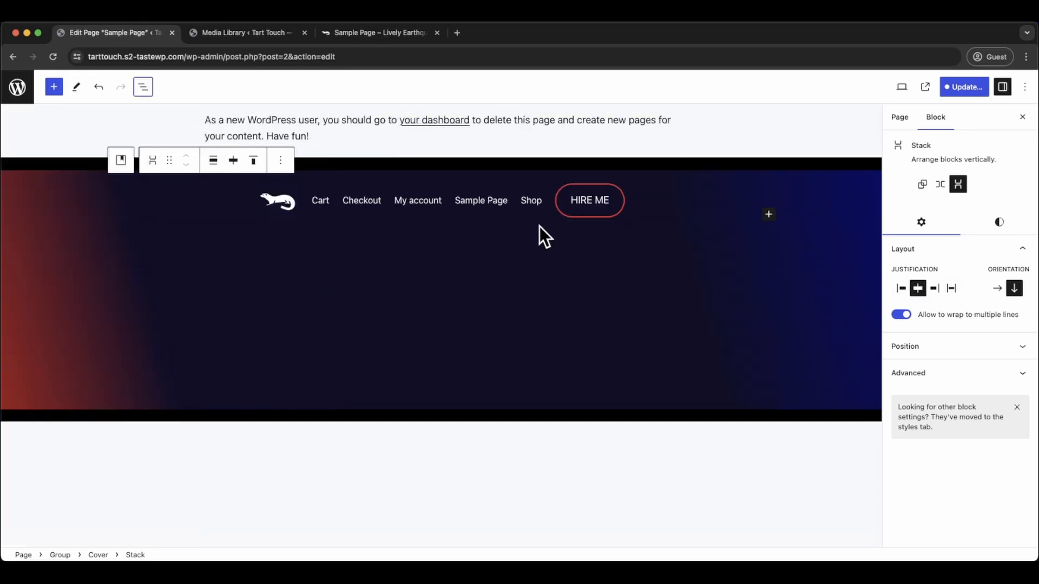
{"action": "left_click", "coordinate": [954, 289]}
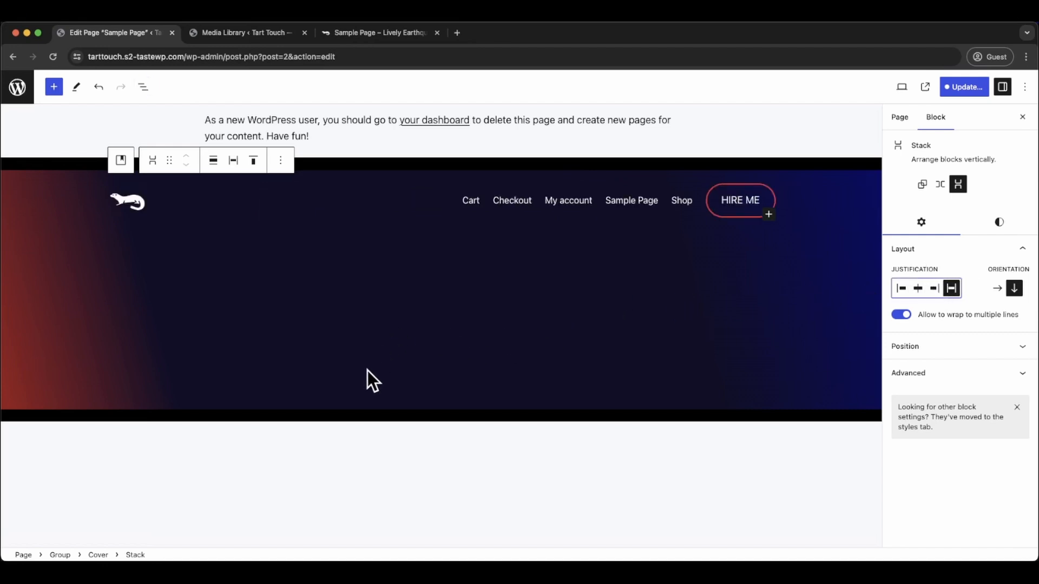
{"action": "scroll", "coordinate": [393, 363], "scroll_direction": "down", "scroll_amount": 2}
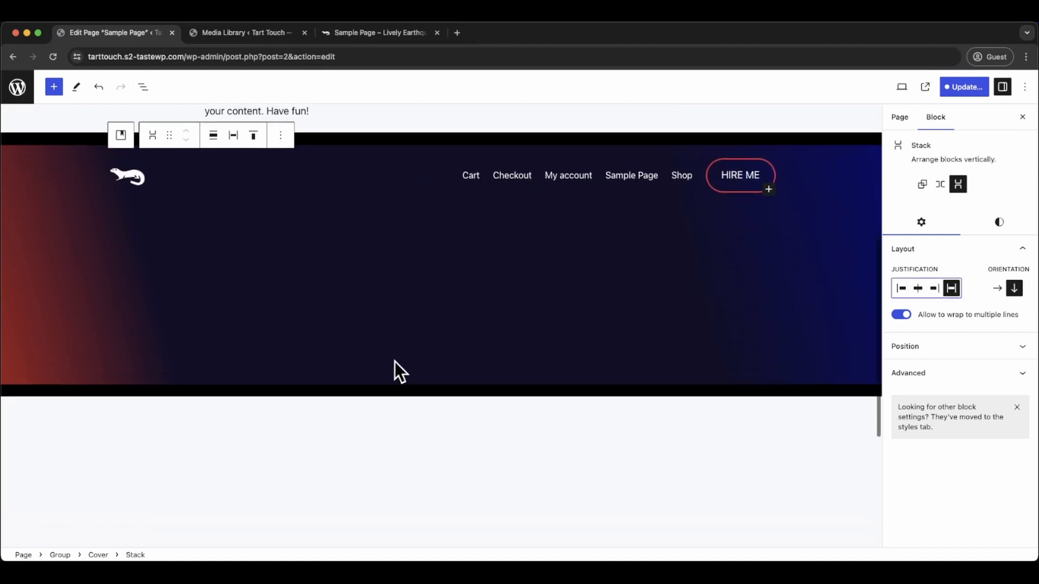
{"action": "scroll", "coordinate": [394, 361], "scroll_direction": "up", "scroll_amount": 2}
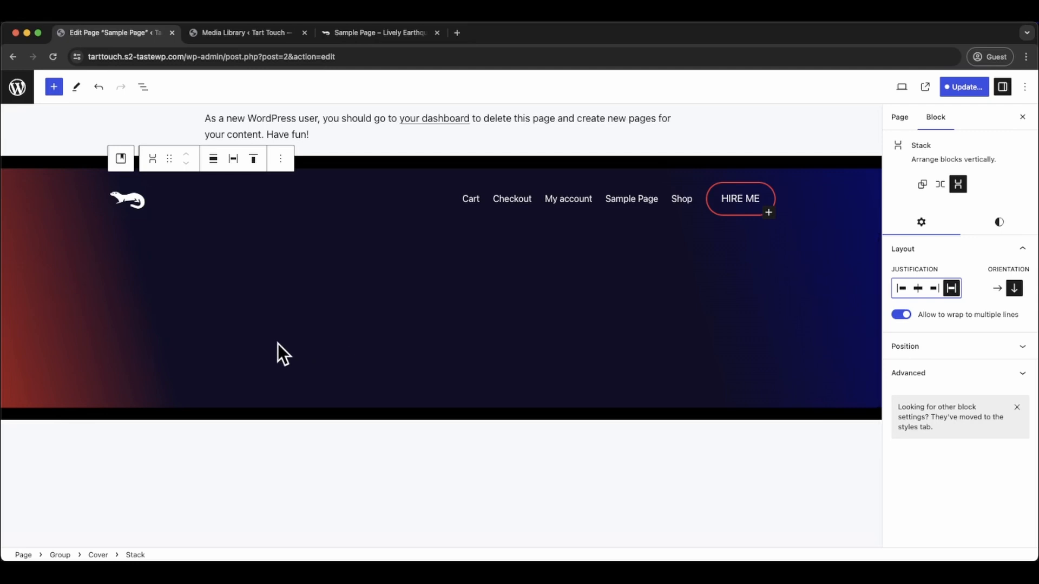
{"action": "key", "text": "super+z"}
{"action": "left_click", "coordinate": [329, 271]}
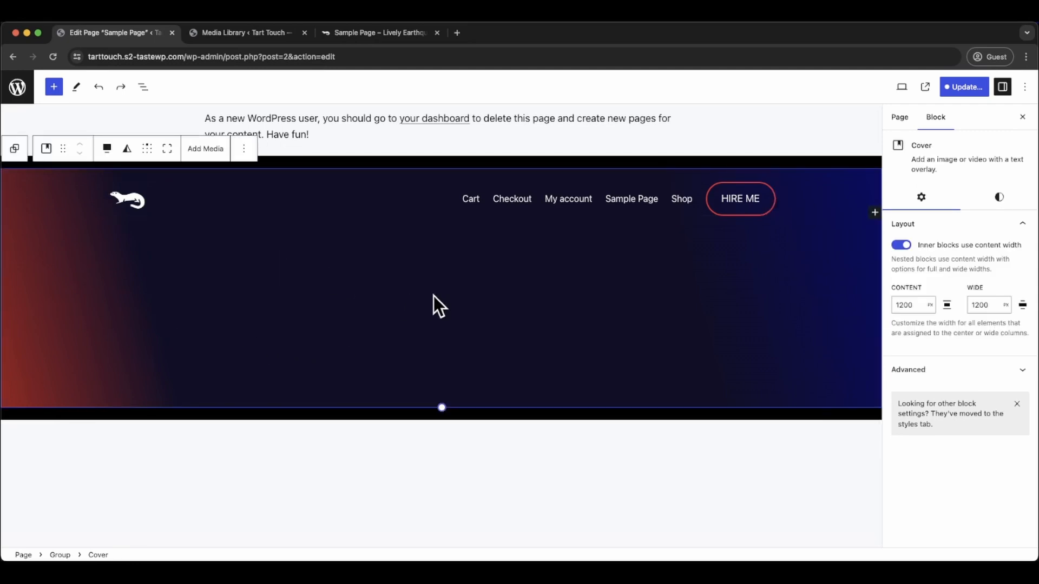
- Insert a 50/50 two-column Columns block inside the cover
{"action": "left_click", "coordinate": [875, 213]}
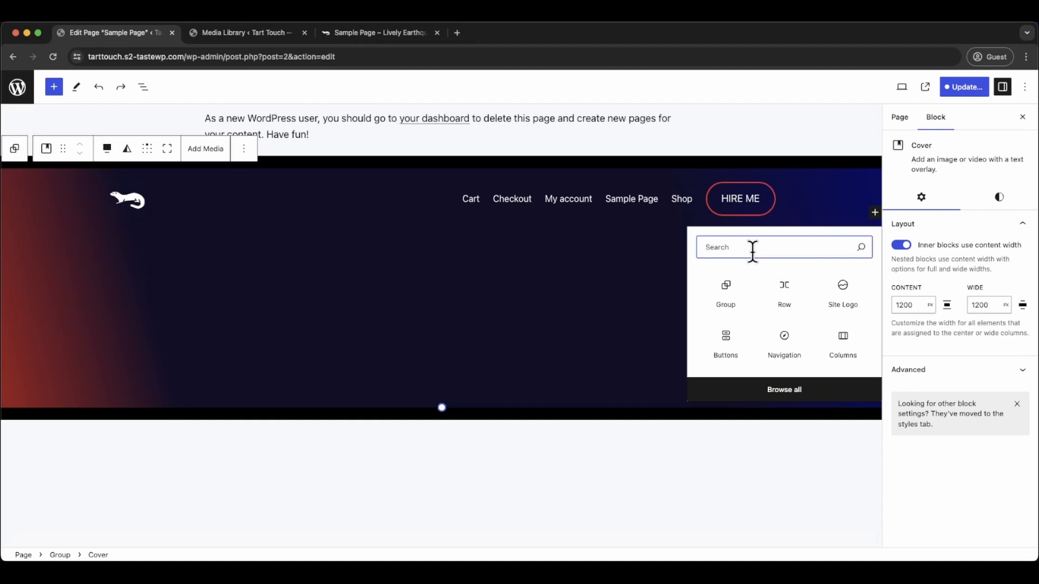
{"action": "type", "text": "co"}
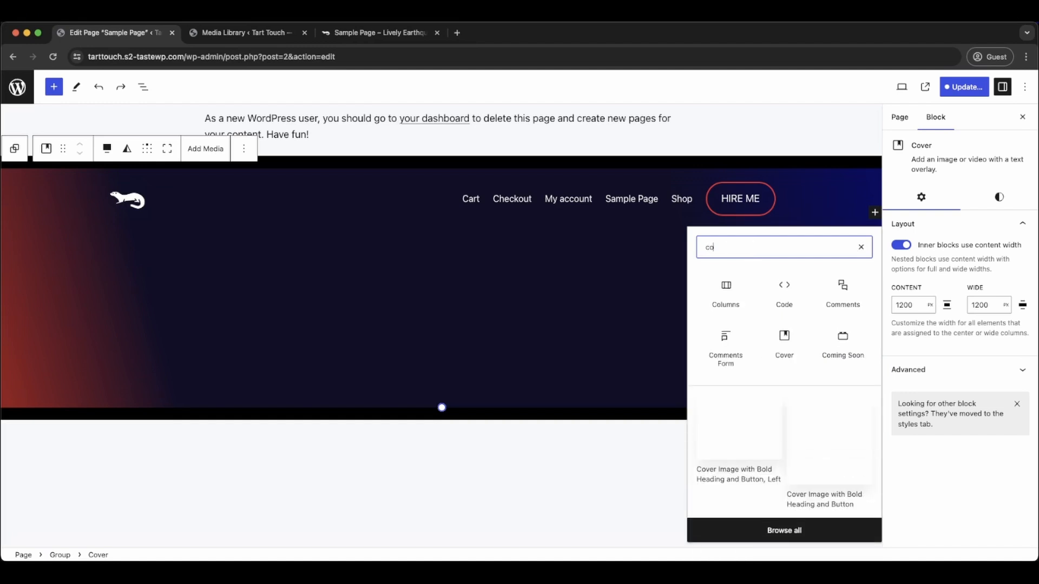
{"action": "left_click", "coordinate": [730, 294]}
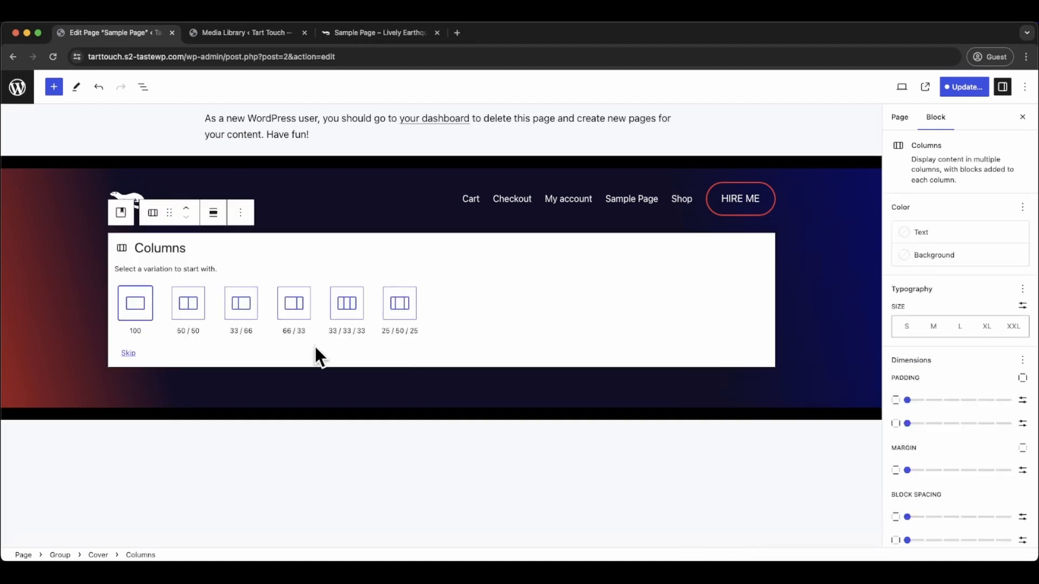
{"action": "left_click", "coordinate": [189, 316]}
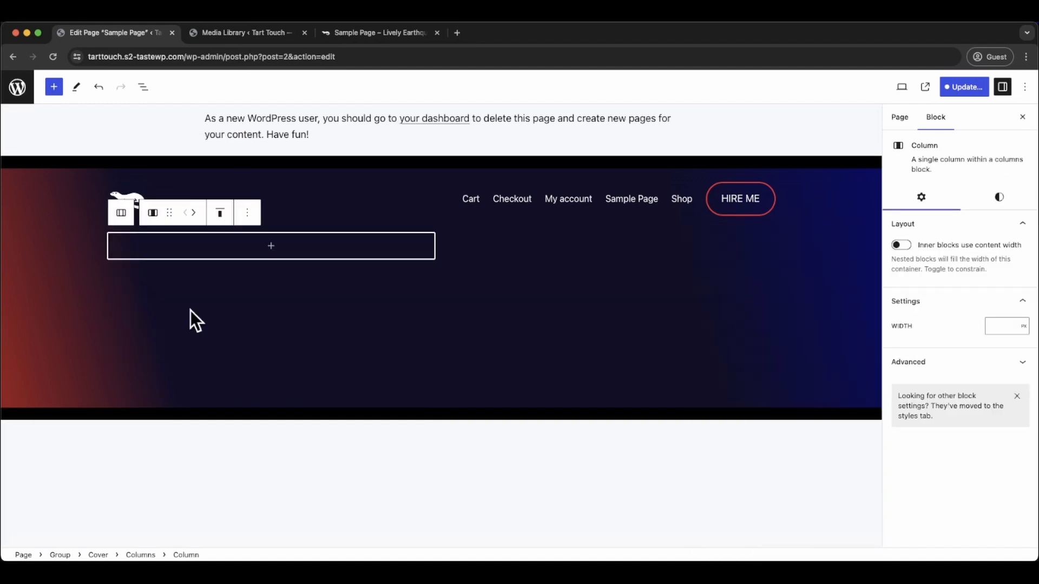
- Give the Columns block a 15% top margin
{"action": "left_click", "coordinate": [121, 213]}
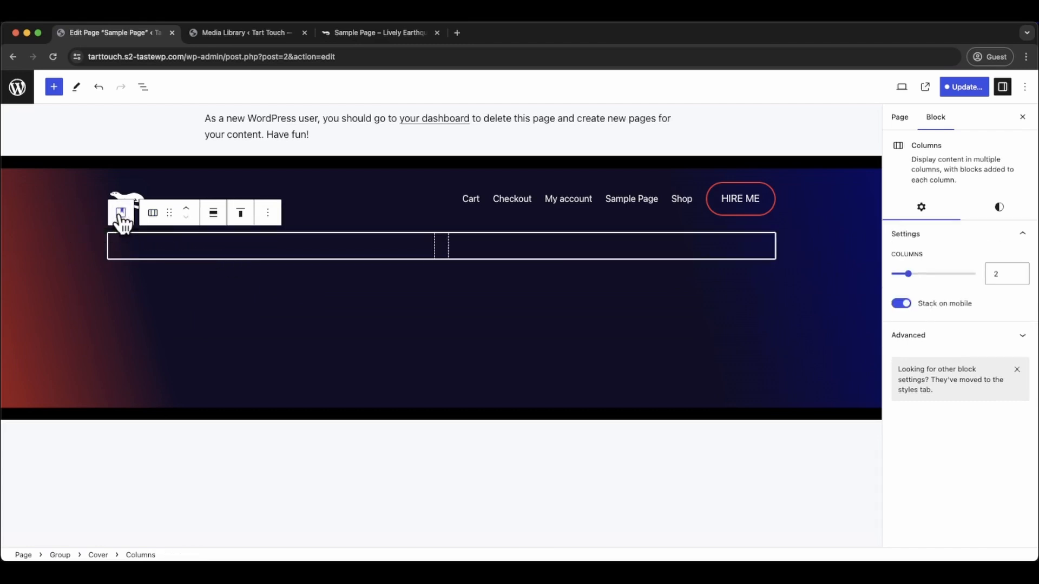
{"action": "left_click", "coordinate": [1000, 207]}
{"action": "scroll", "coordinate": [959, 336], "scroll_direction": "down", "scroll_amount": 3}
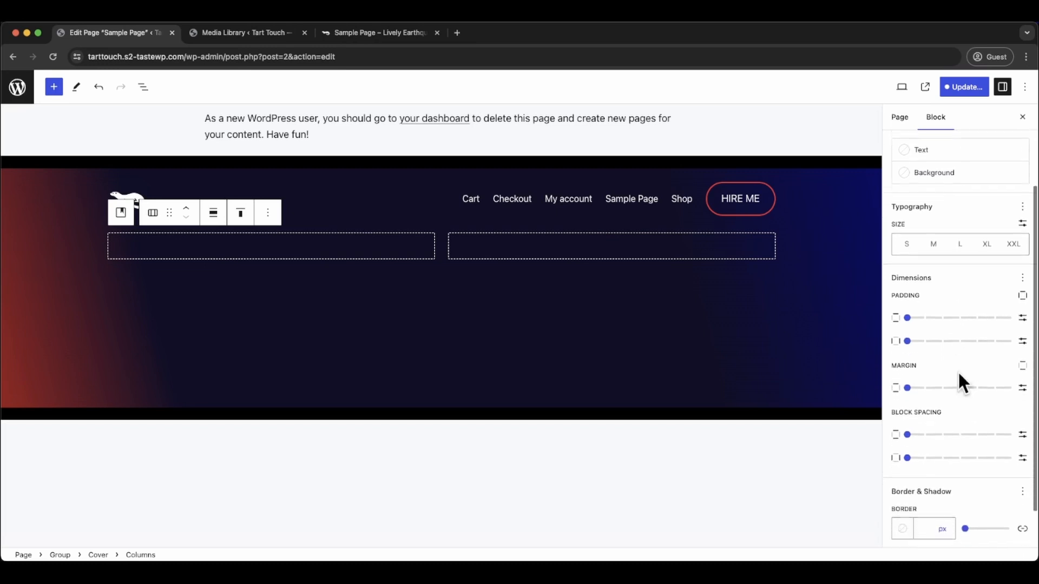
{"action": "left_click", "coordinate": [1023, 380]}
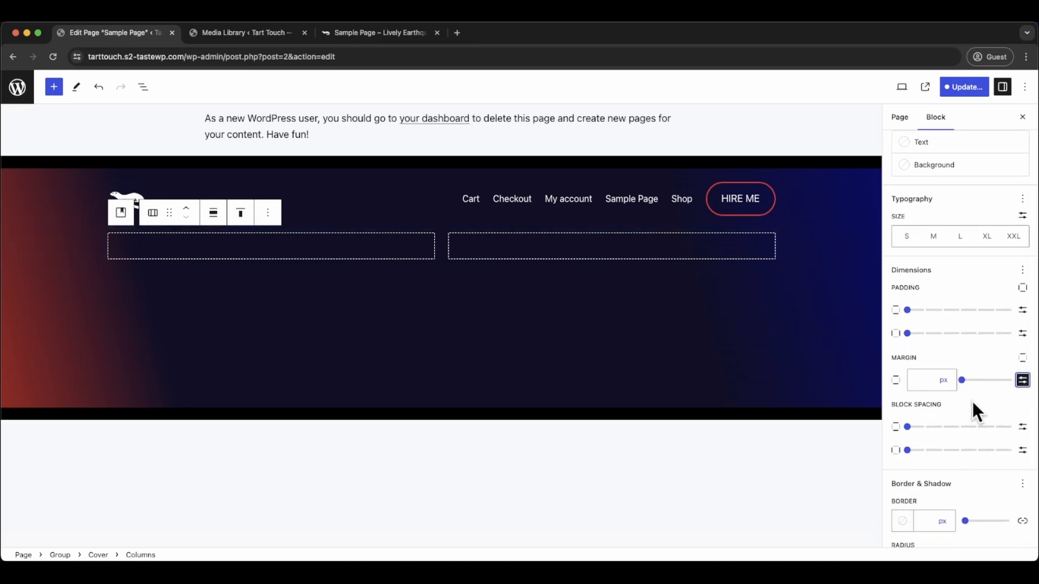
{"action": "left_click", "coordinate": [929, 380]}
{"action": "type", "text": "15"}
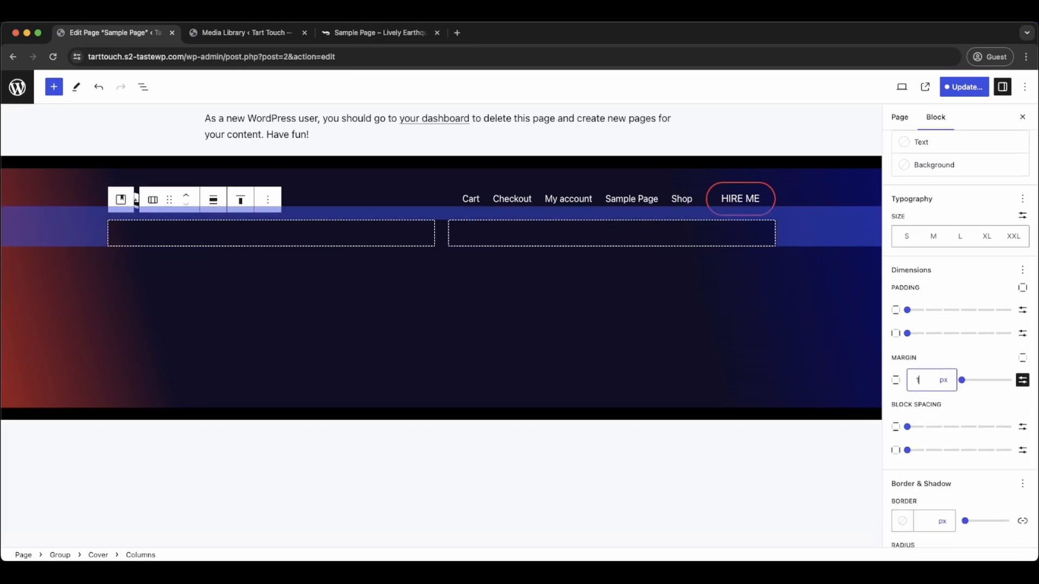
{"action": "left_click", "coordinate": [943, 380]}
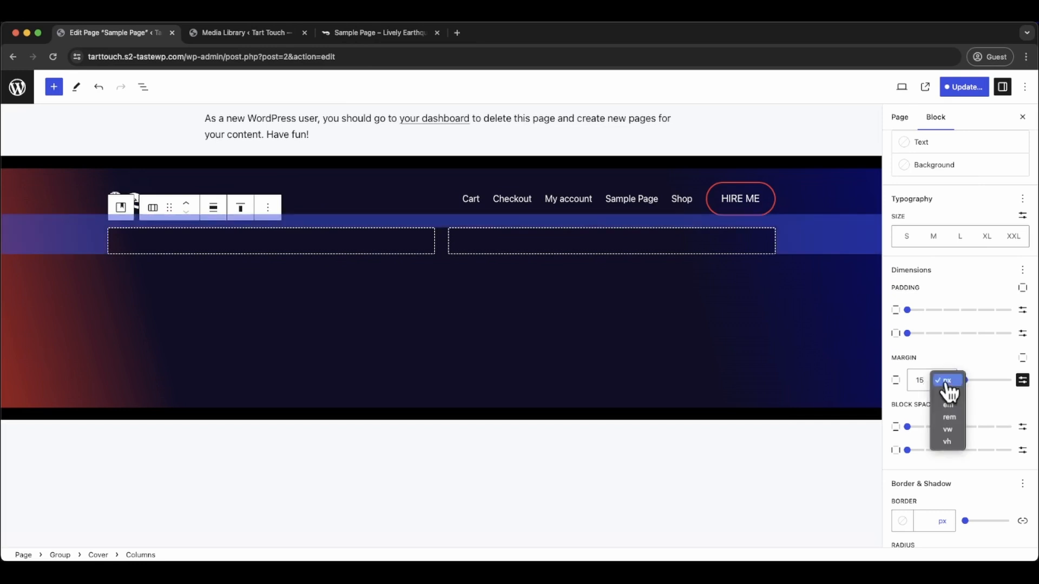
{"action": "left_click", "coordinate": [951, 402]}
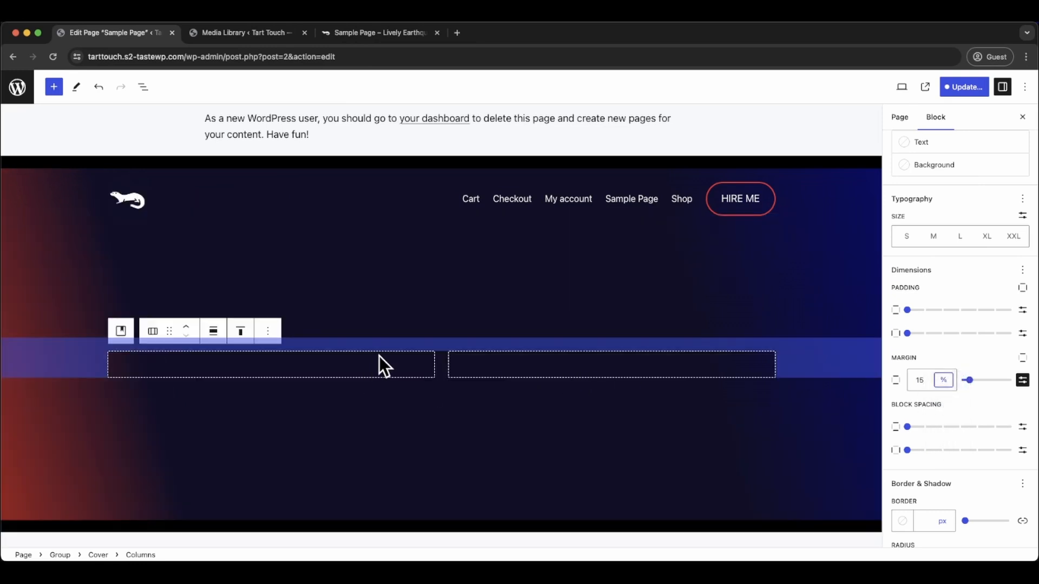
{"action": "scroll", "coordinate": [446, 424], "scroll_direction": "down", "scroll_amount": 2}
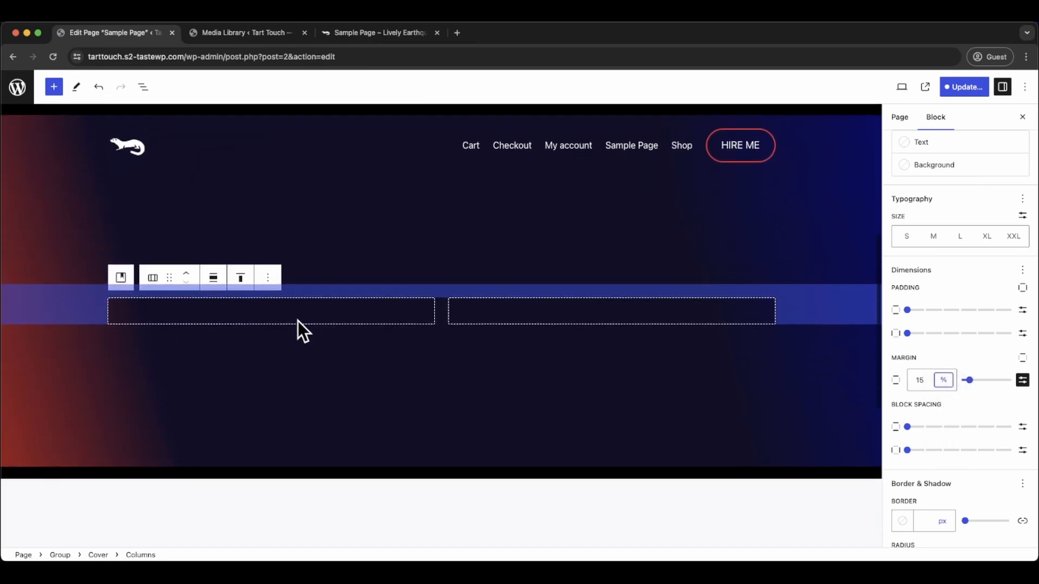
{"action": "left_click", "coordinate": [270, 313]}
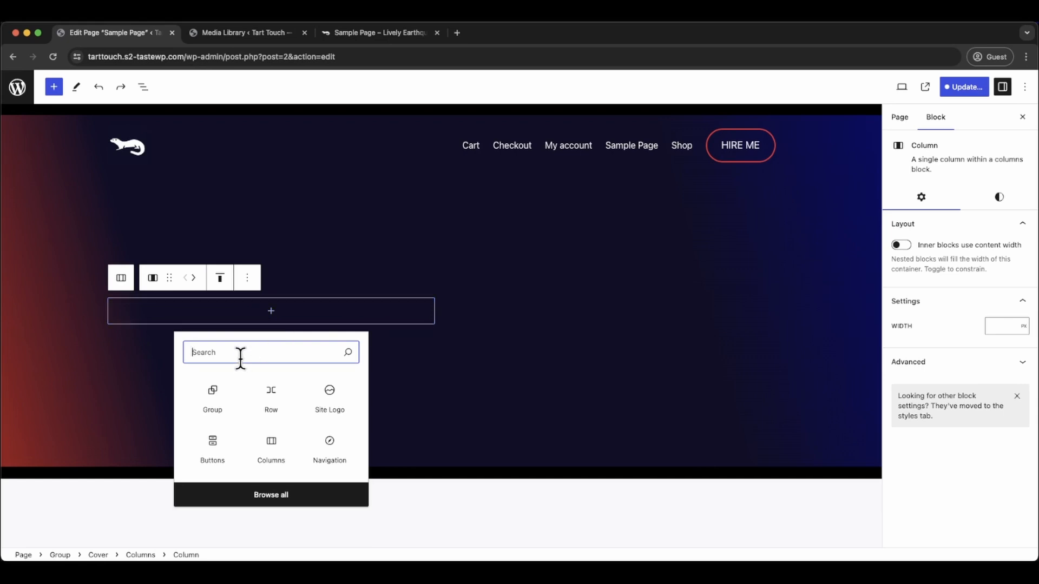
- Add a paragraph with the pasted 'hello there, welcome to my site' line to the left column
{"action": "type", "text": "p"}
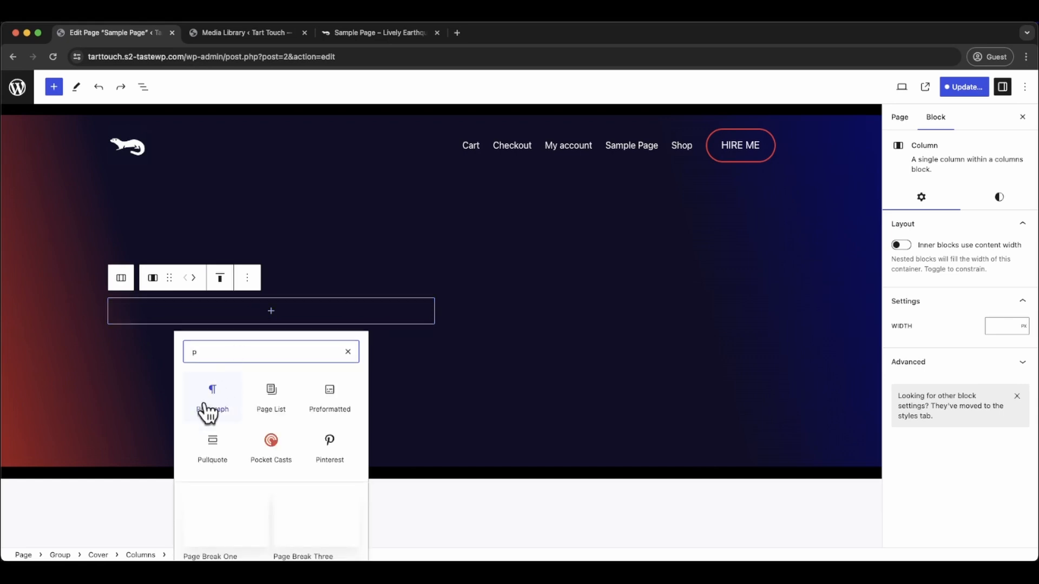
{"action": "left_click", "coordinate": [224, 381]}
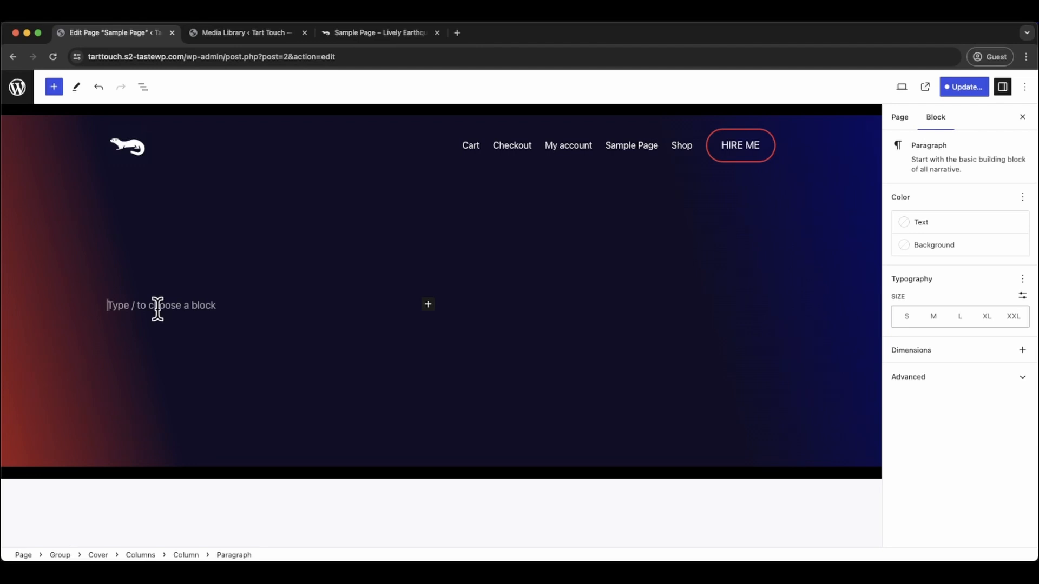
{"action": "scroll", "coordinate": [158, 309], "scroll_direction": "up", "scroll_amount": 1}
{"action": "type", "text": "hello there, welcome to my site"}
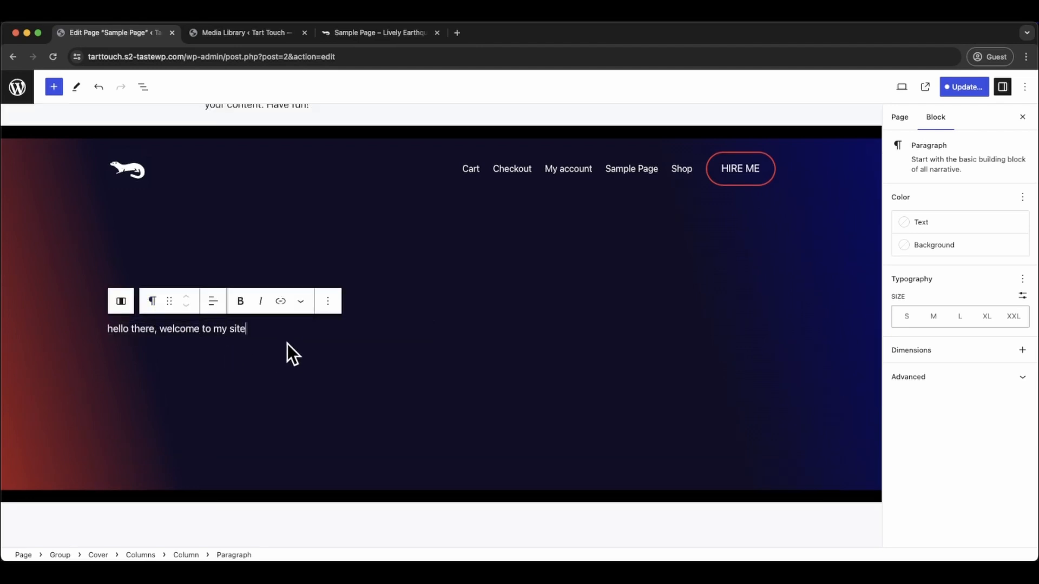
{"action": "key", "text": "Return"}
- Add a heading containing the author's name below the welcome line
{"action": "type", "text": "/he"}
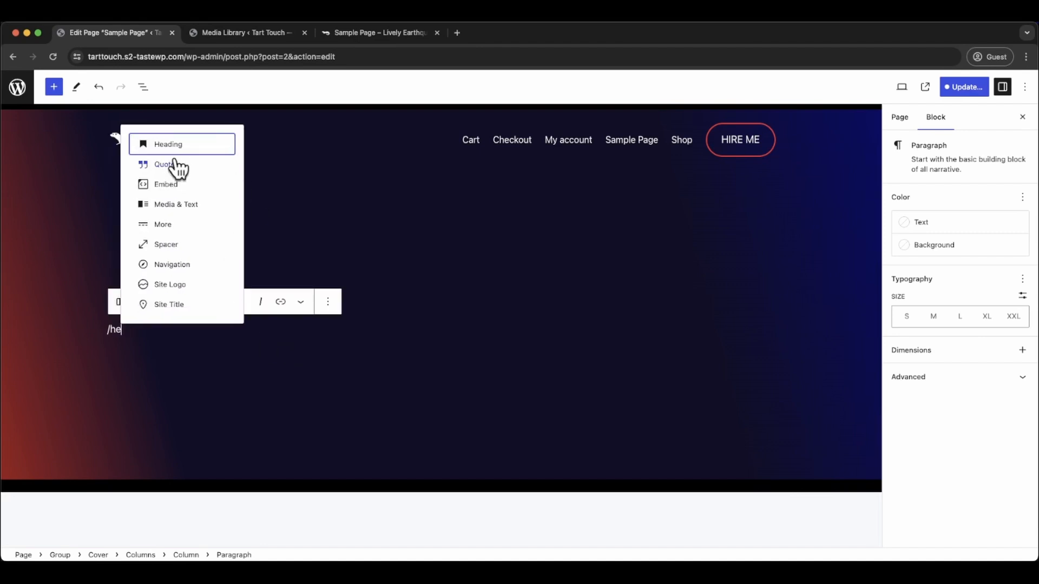
{"action": "left_click", "coordinate": [174, 145]}
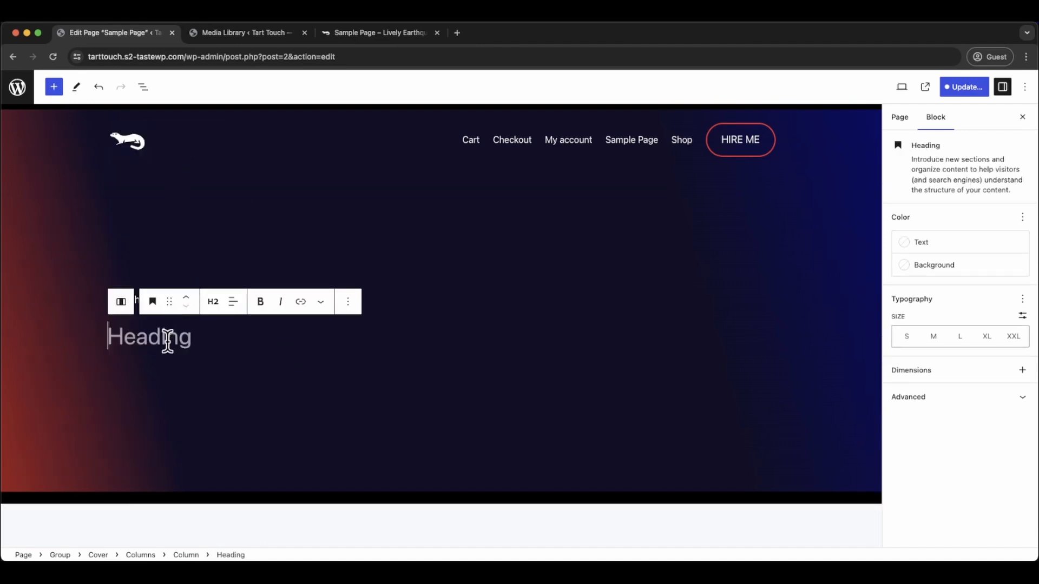
{"action": "scroll", "coordinate": [131, 337], "scroll_direction": "down", "scroll_amount": 1}
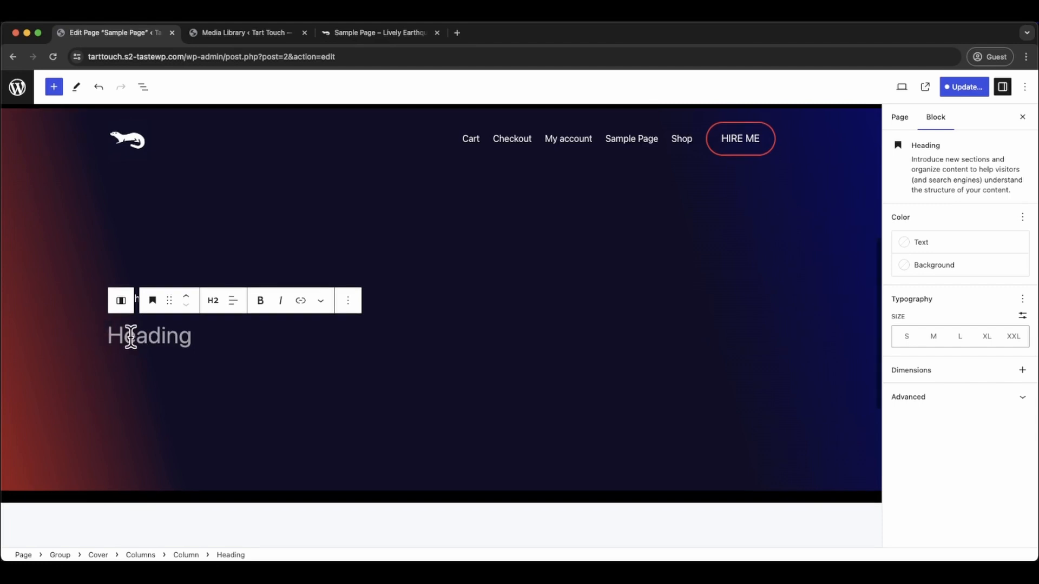
{"action": "type", "text": "I'm Cyrus Shahbazi"}
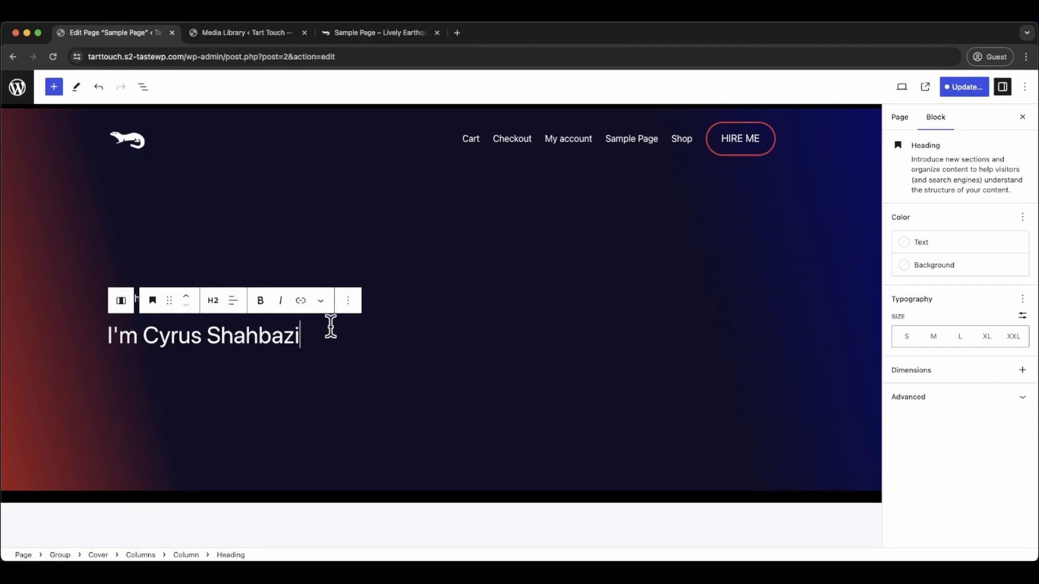
{"action": "key", "text": "Return"}
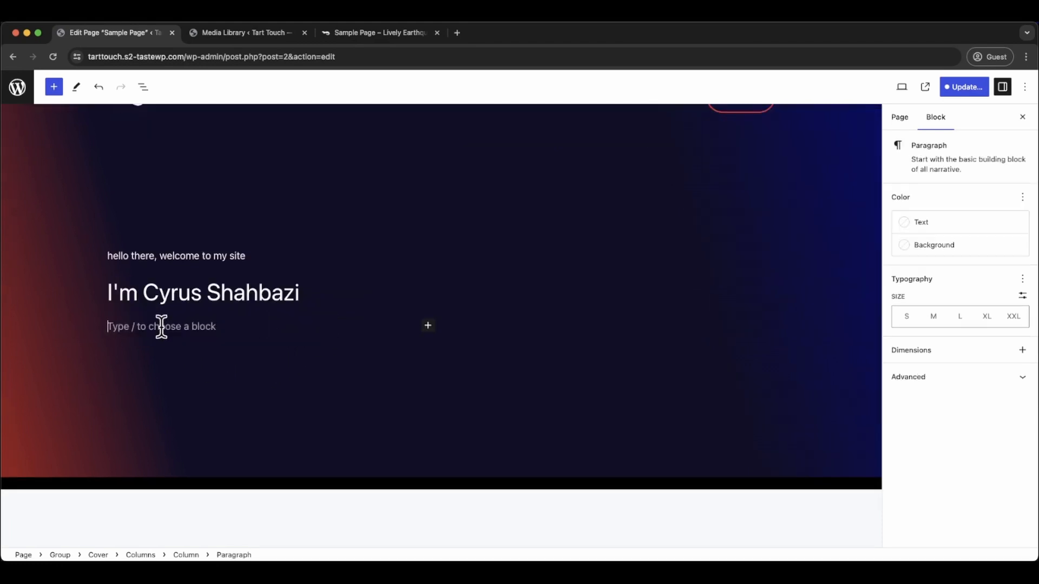
- Add a heading reading 'A full Stack Developer' under the name
{"action": "type", "text": "/h"}
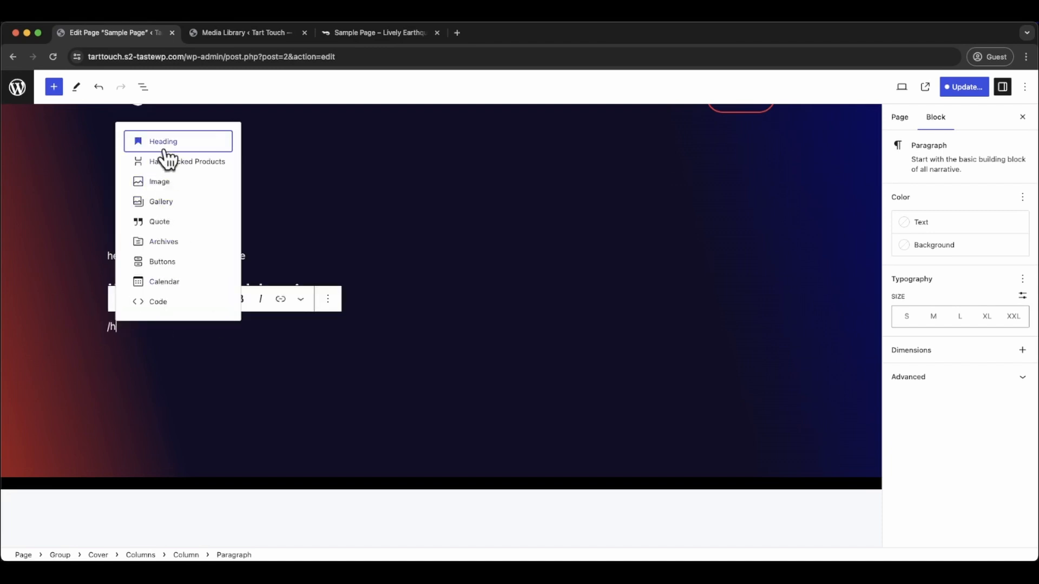
{"action": "left_click", "coordinate": [167, 145]}
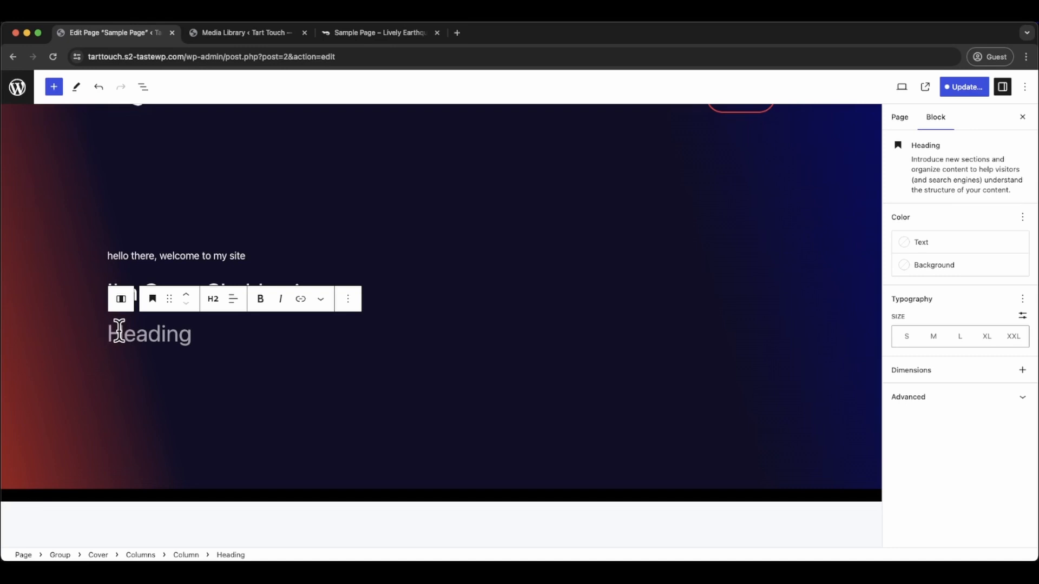
{"action": "type", "text": "A full Stack Developer"}
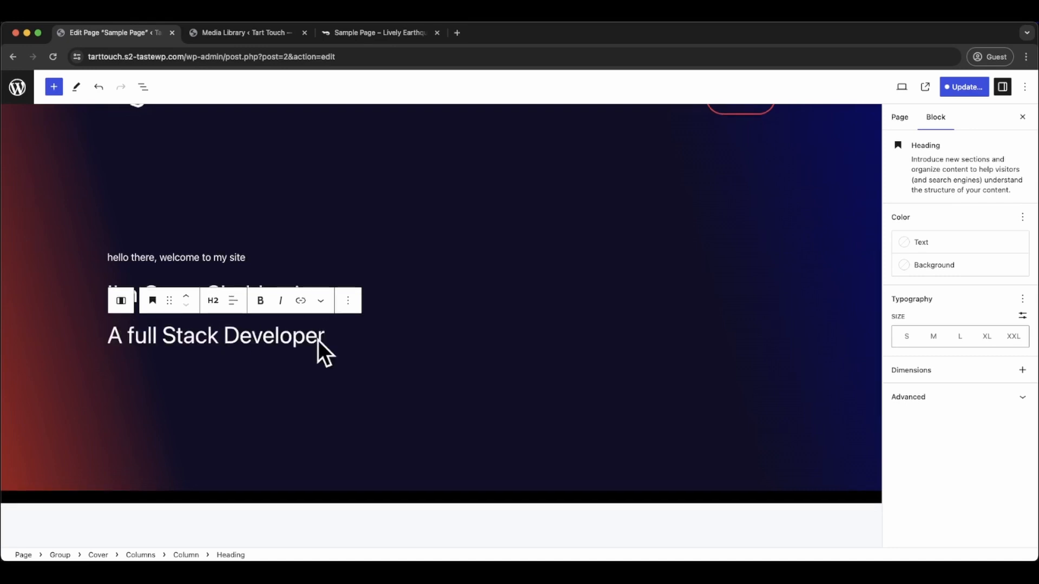
{"action": "scroll", "coordinate": [406, 325], "scroll_direction": "up", "scroll_amount": 2}
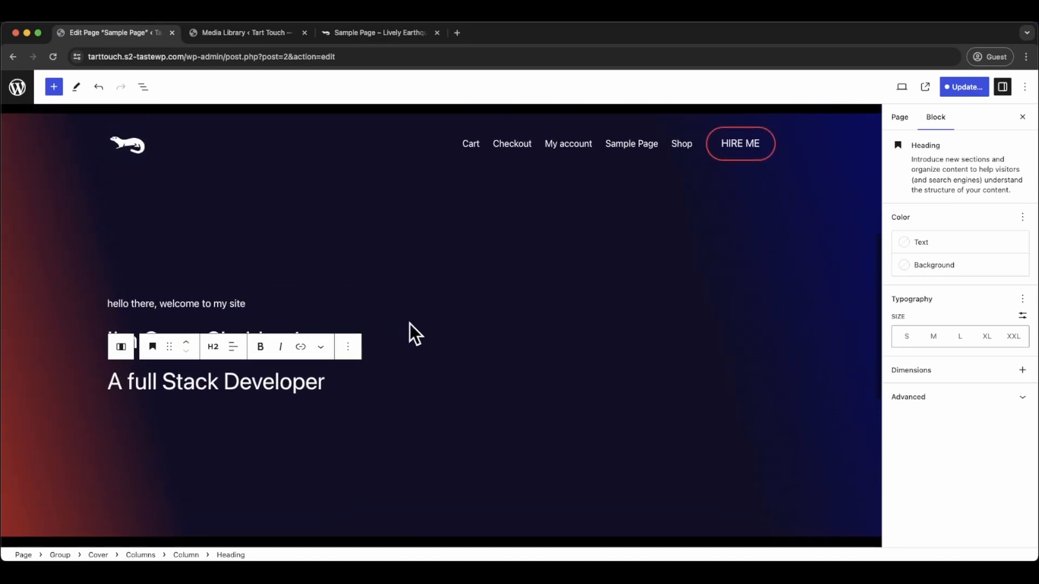
- Copy the HIRE ME button's border colour hex FF0642
{"action": "left_click", "coordinate": [740, 158]}
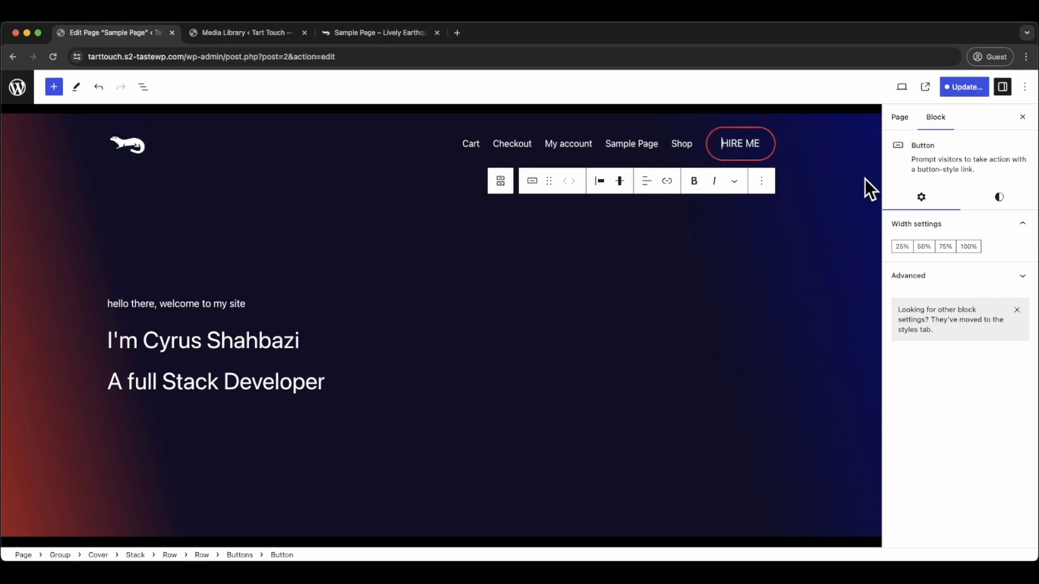
{"action": "left_click", "coordinate": [996, 199]}
{"action": "scroll", "coordinate": [940, 448], "scroll_direction": "down", "scroll_amount": 1}
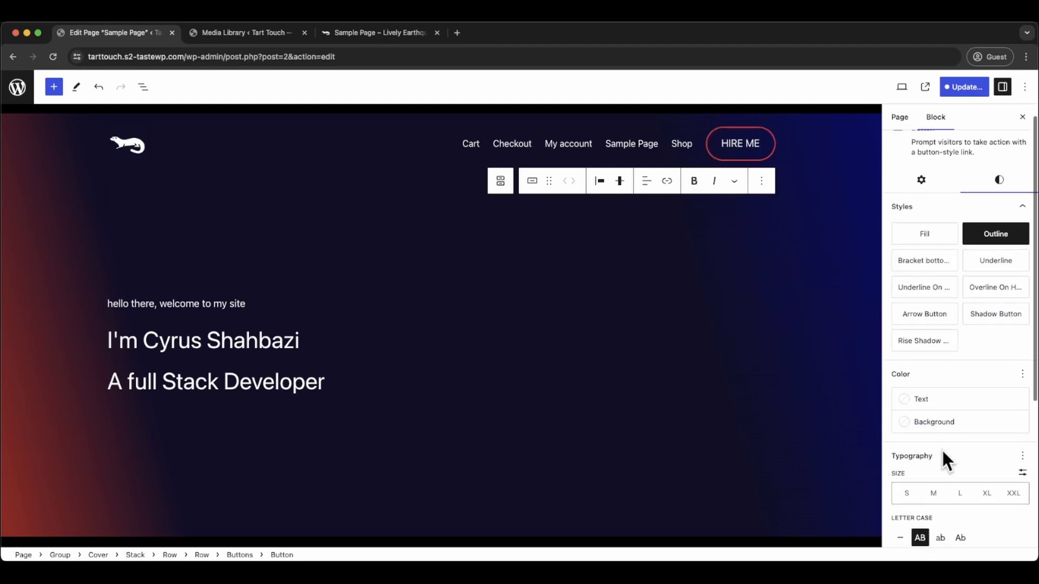
{"action": "scroll", "coordinate": [974, 503], "scroll_direction": "down", "scroll_amount": 5}
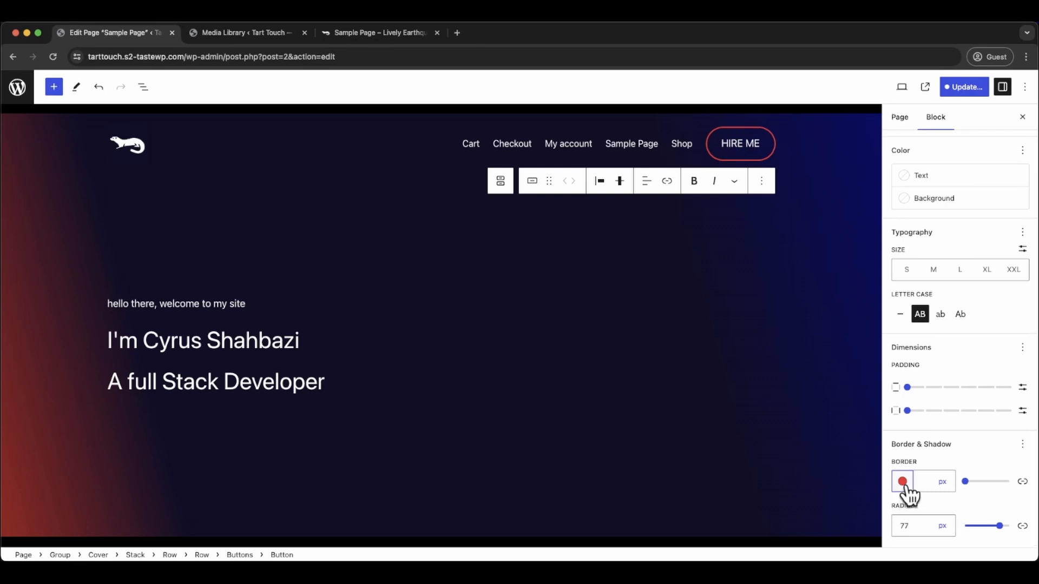
{"action": "left_click", "coordinate": [902, 481]}
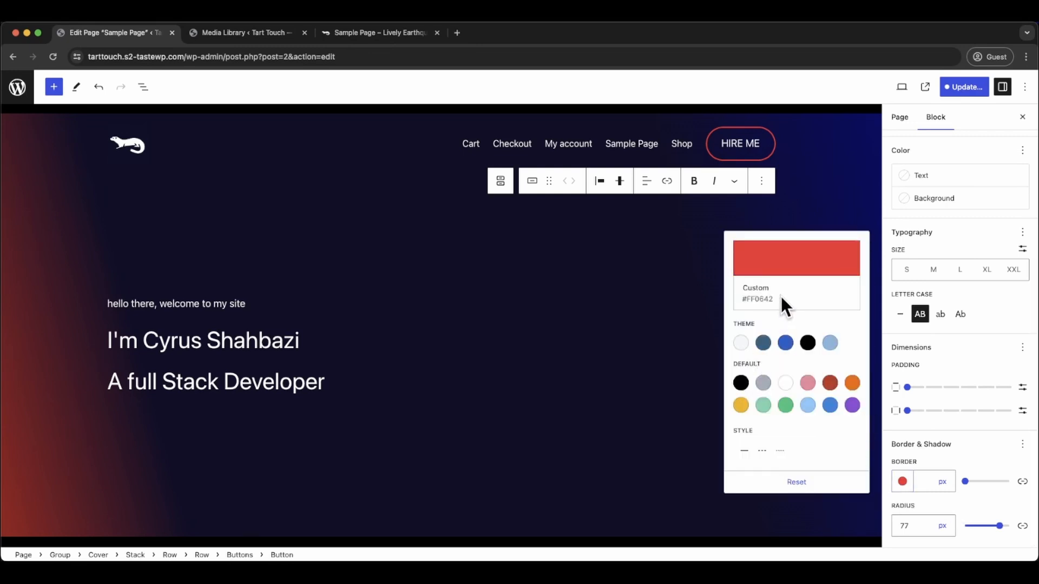
{"action": "left_click", "coordinate": [788, 267]}
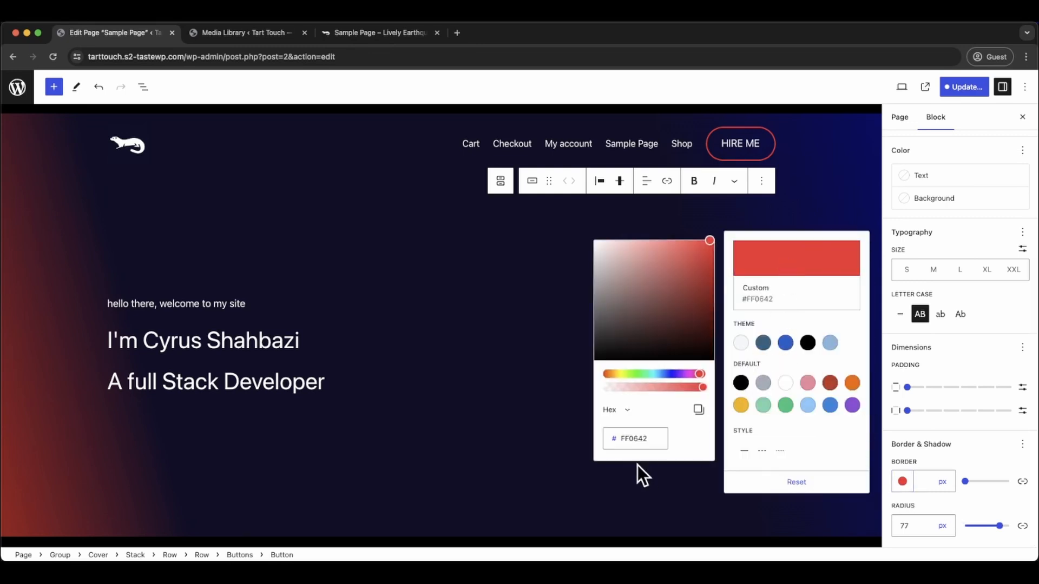
{"action": "double_click", "coordinate": [648, 438]}
{"action": "right_click", "coordinate": [628, 438]}
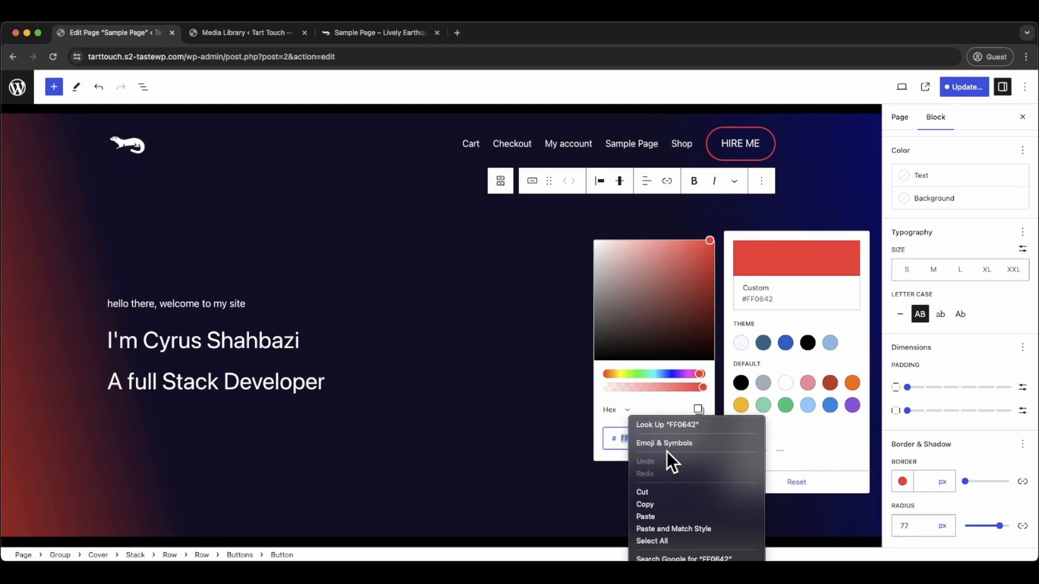
{"action": "left_click", "coordinate": [663, 504]}
- Set the 'A full Stack Developer' heading's text colour to FF0642
{"action": "left_click", "coordinate": [306, 382]}
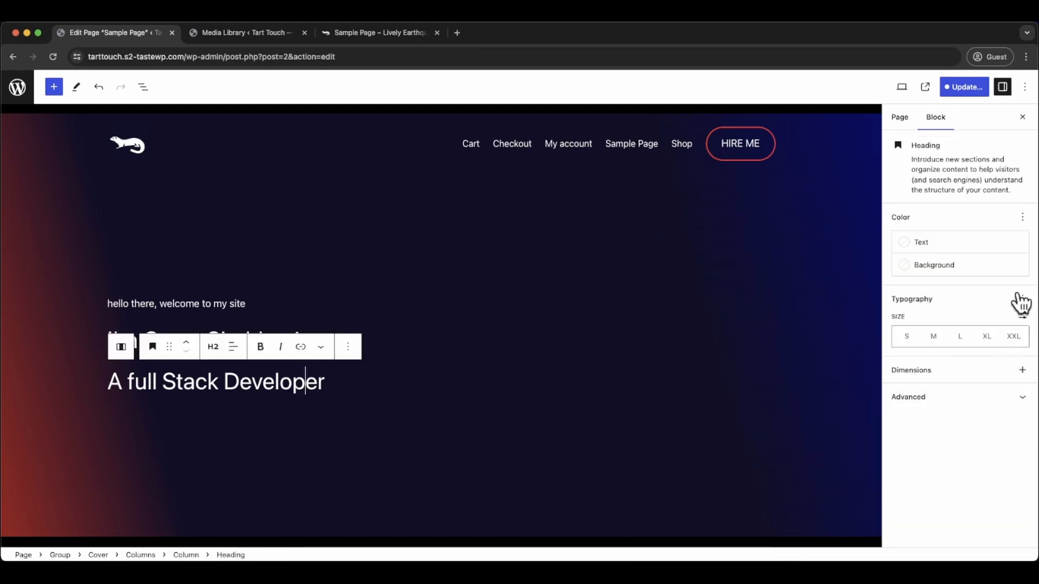
{"action": "left_click", "coordinate": [932, 250]}
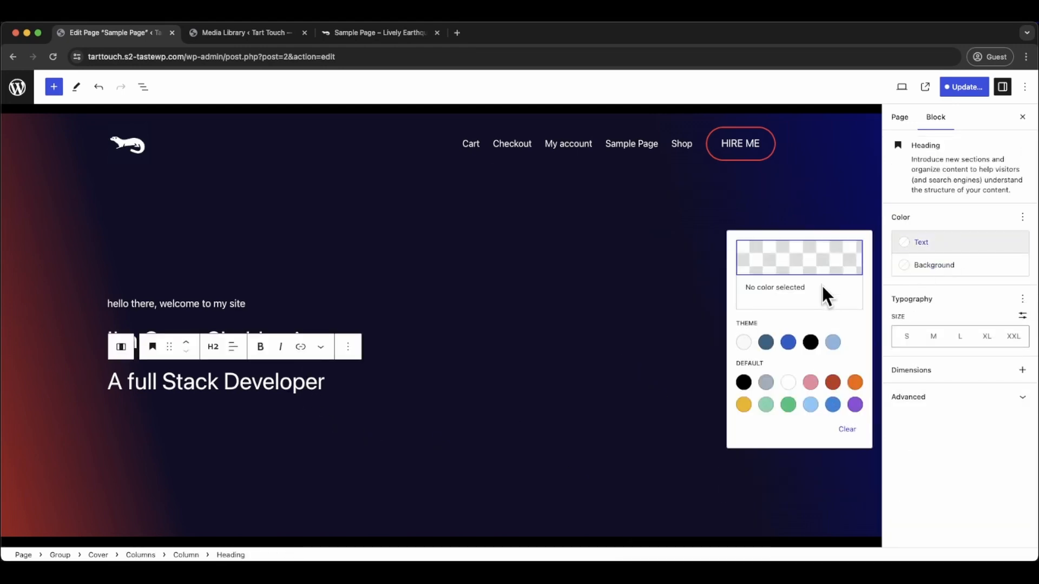
{"action": "left_click", "coordinate": [795, 266]}
{"action": "left_click_drag", "start_coordinate": [656, 437], "coordinate": [601, 438]}
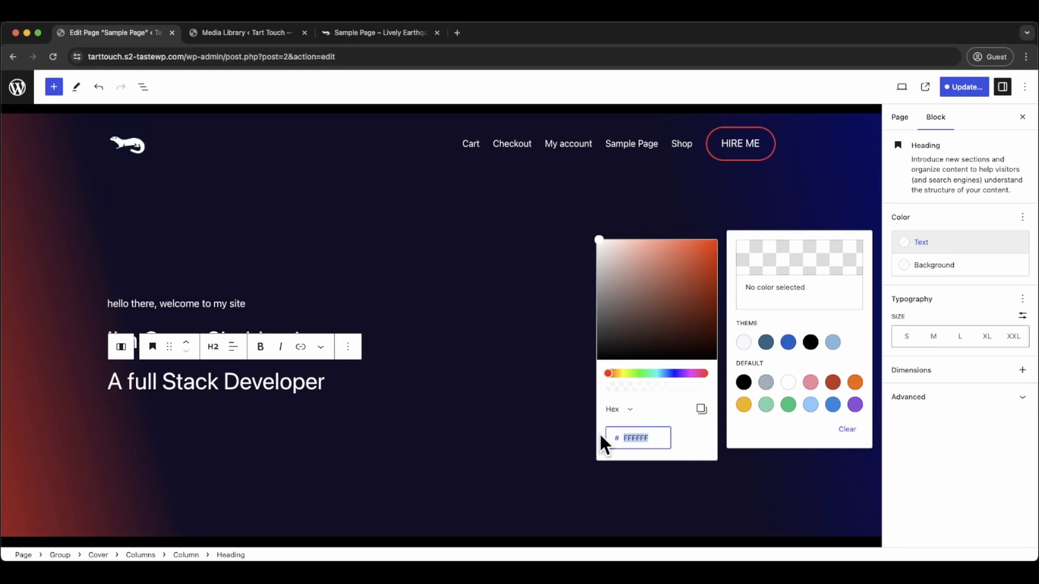
{"action": "key", "text": "ctrl+v"}
{"action": "left_click", "coordinate": [366, 395]}
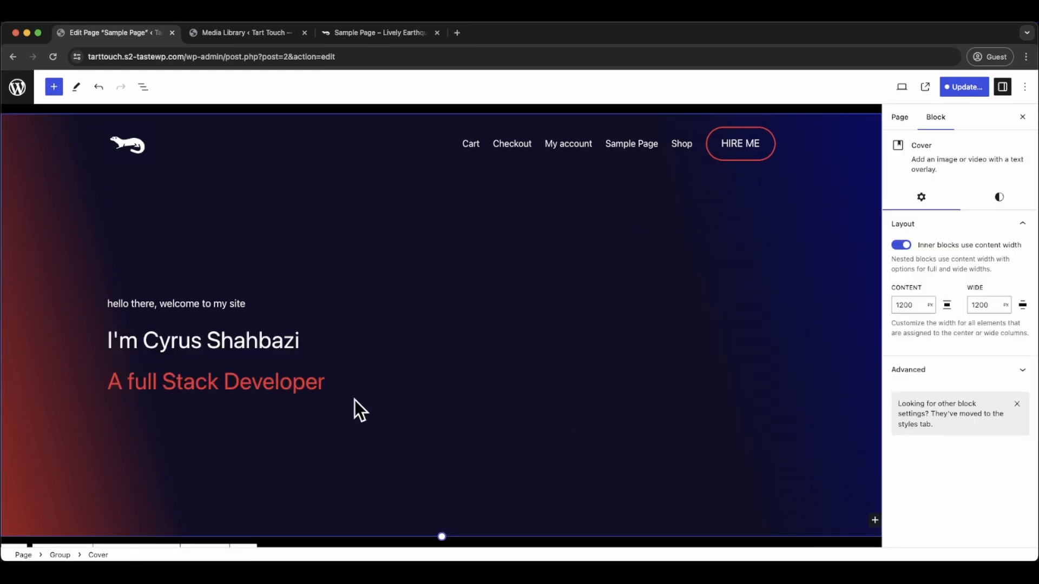
{"action": "left_click", "coordinate": [348, 380]}
- Add a heading reading '& UI/UX Designer' below the red developer heading
{"action": "key", "text": "Return"}
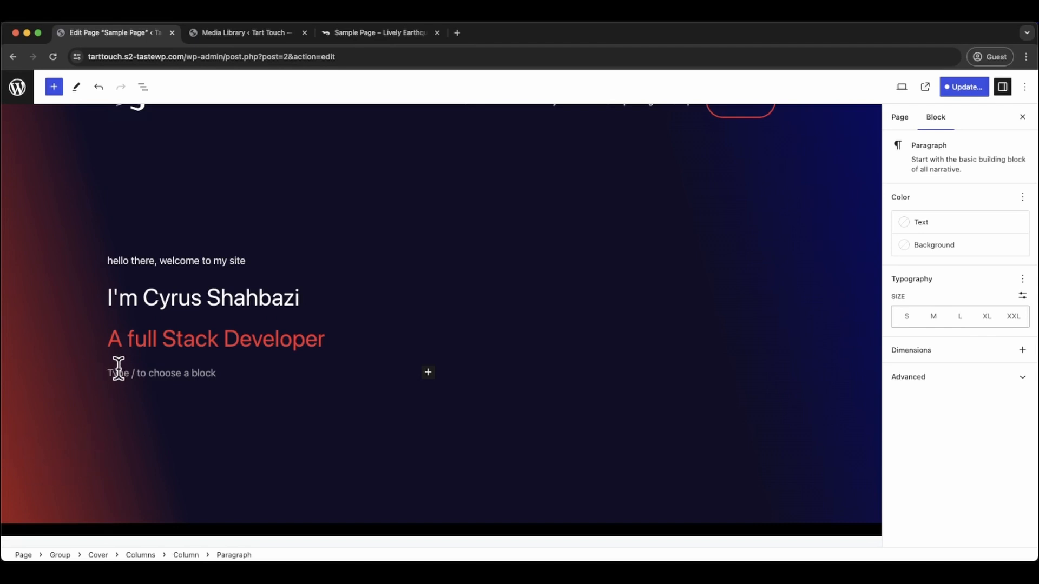
{"action": "type", "text": "/"}
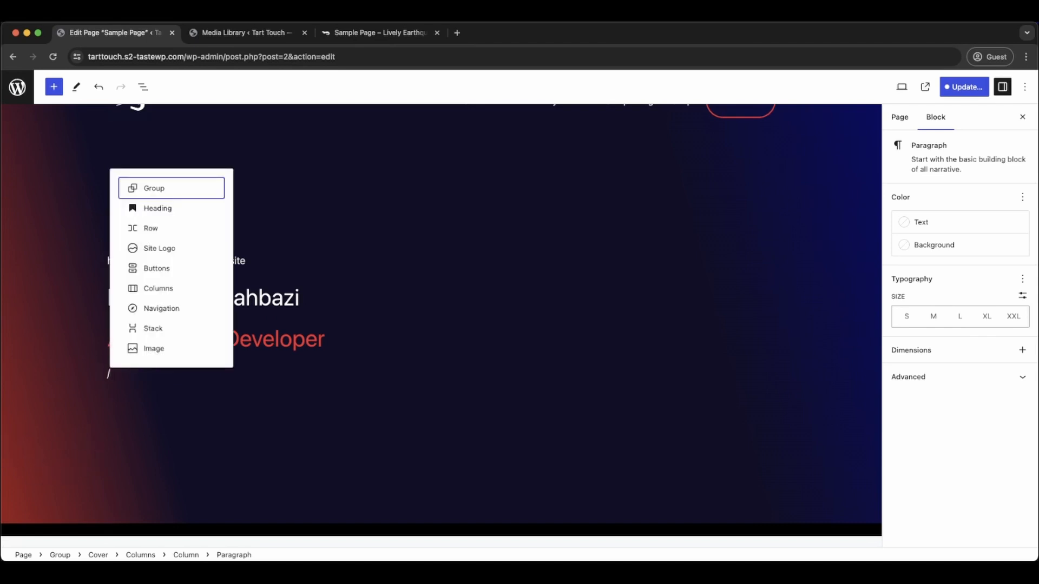
{"action": "left_click", "coordinate": [161, 209]}
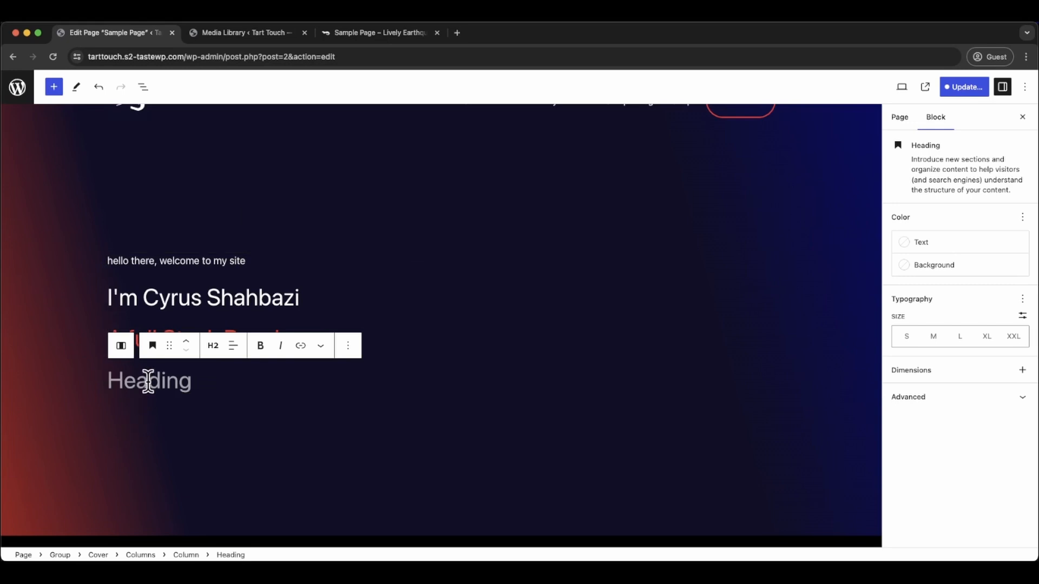
{"action": "type", "text": "& UI/UX Designer"}
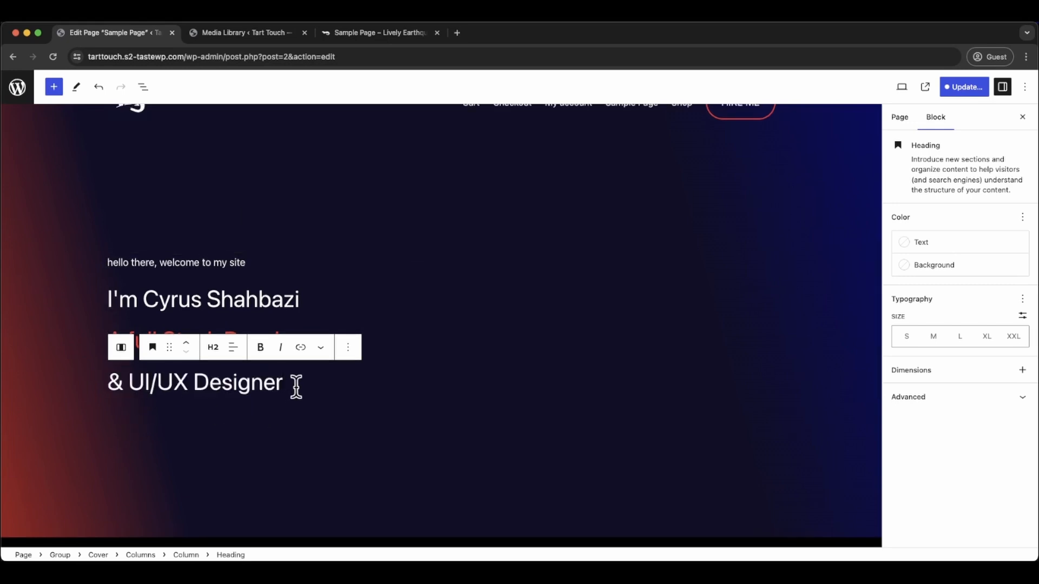
{"action": "key", "text": "Return"}
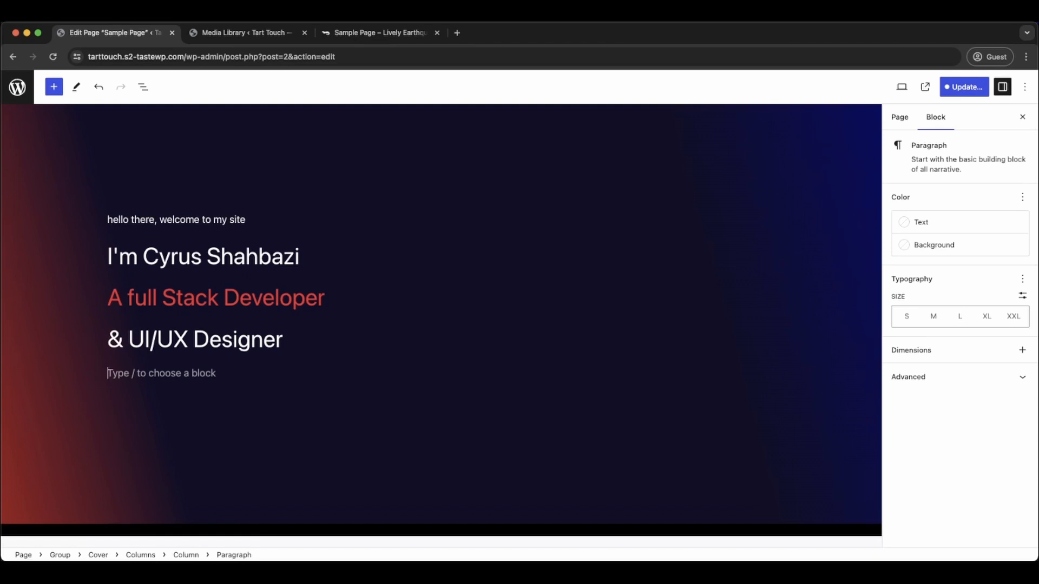
{"action": "type", "text": "/but"}
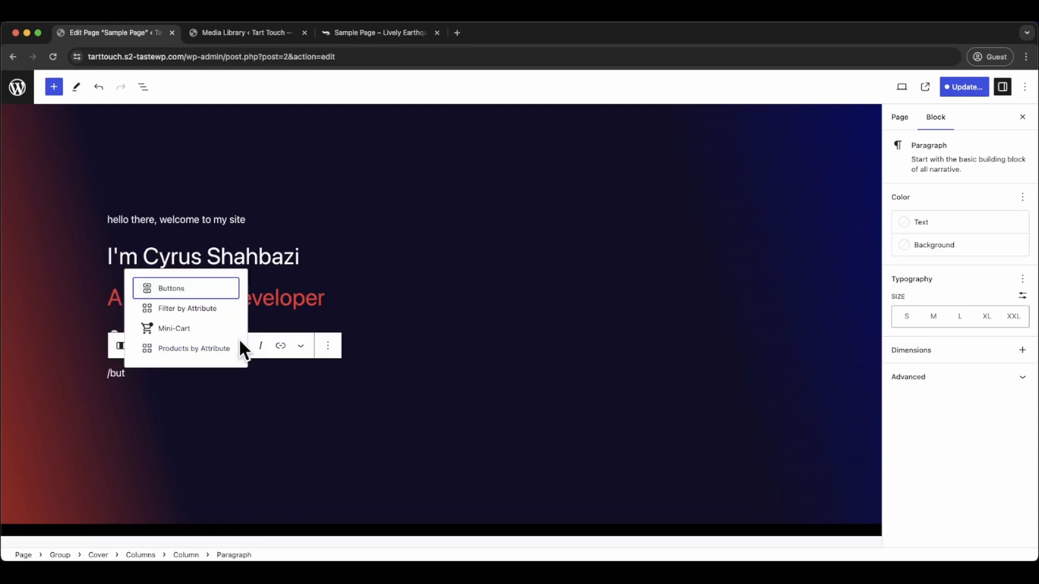
- Insert a button and give it a custom FF0642 background colour
{"action": "left_click", "coordinate": [179, 290]}
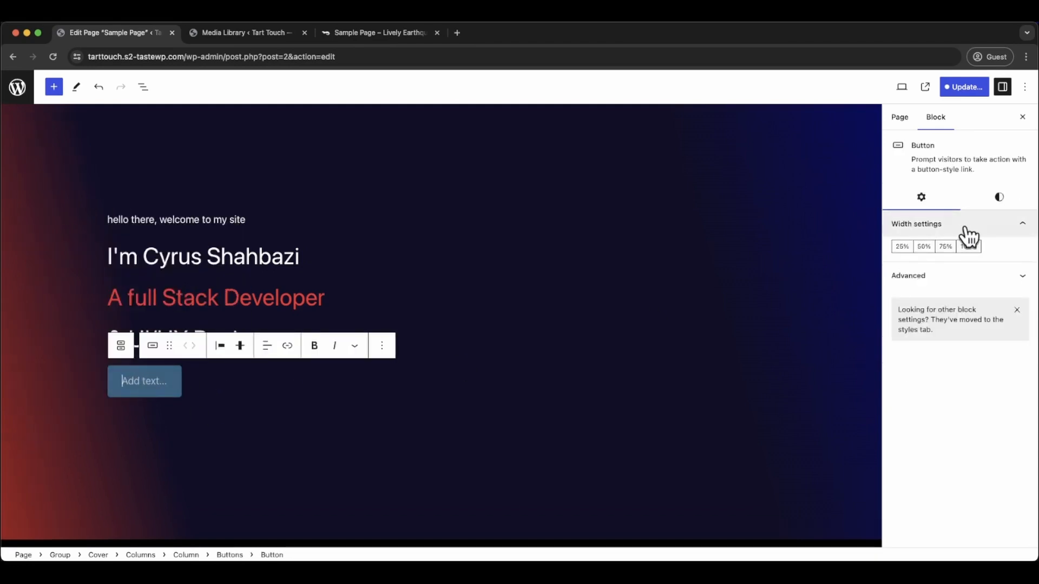
{"action": "left_click", "coordinate": [1000, 199]}
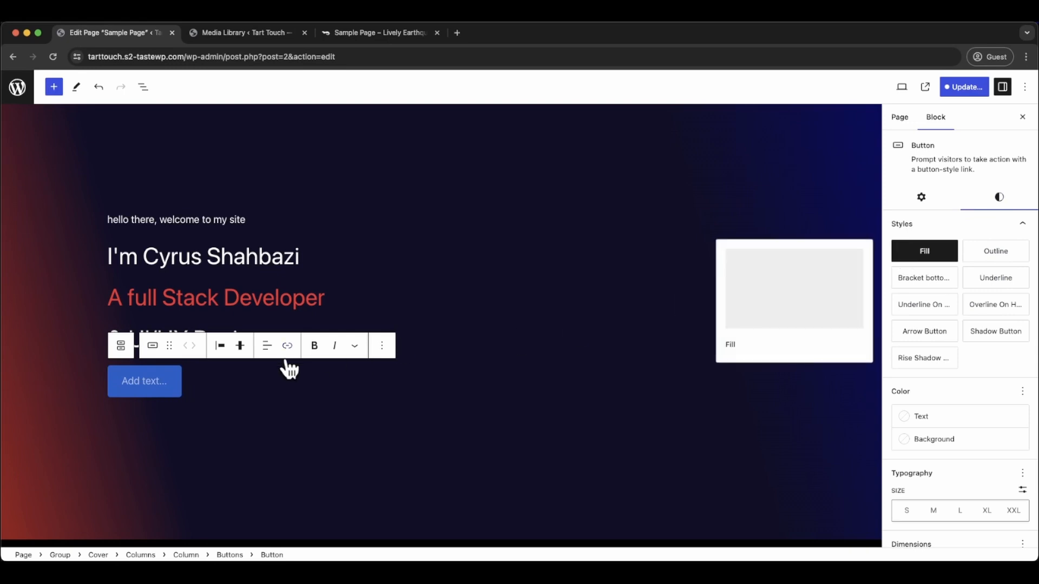
{"action": "left_click", "coordinate": [162, 386]}
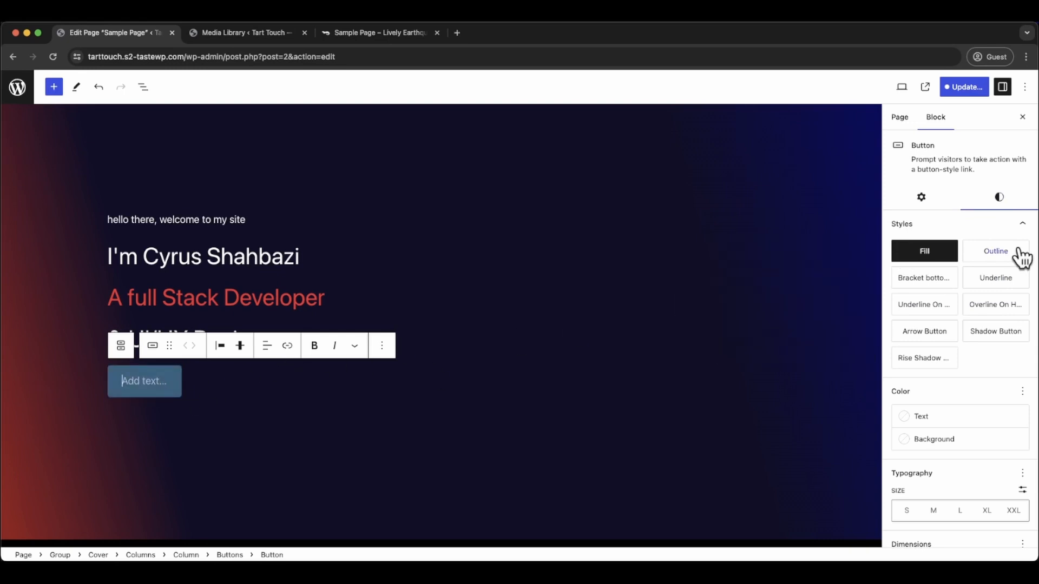
{"action": "left_click", "coordinate": [953, 441]}
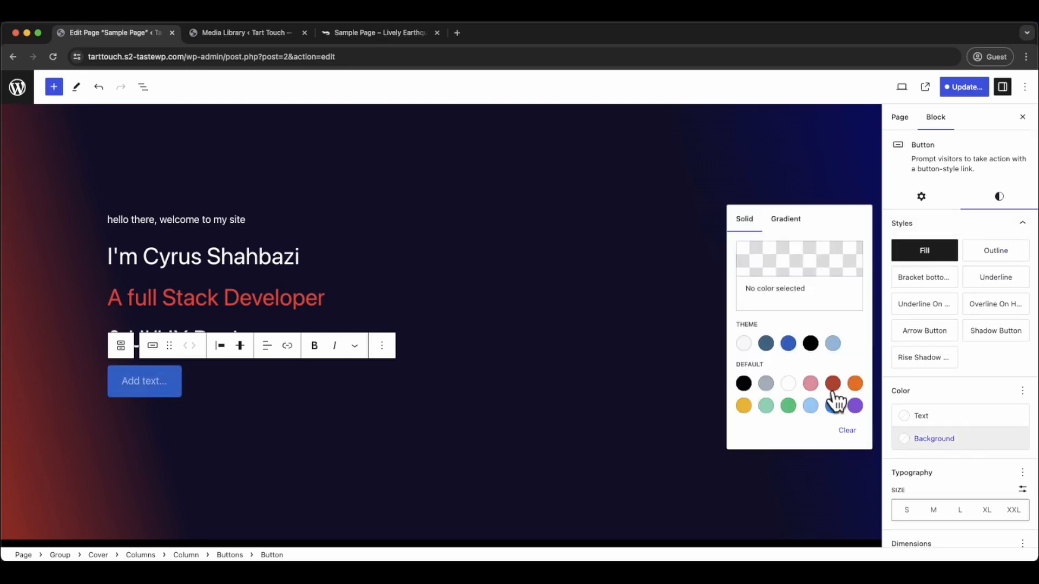
{"action": "left_click", "coordinate": [831, 269]}
{"action": "left_click_drag", "start_coordinate": [652, 435], "coordinate": [615, 435]}
{"action": "key", "text": "super+v"}
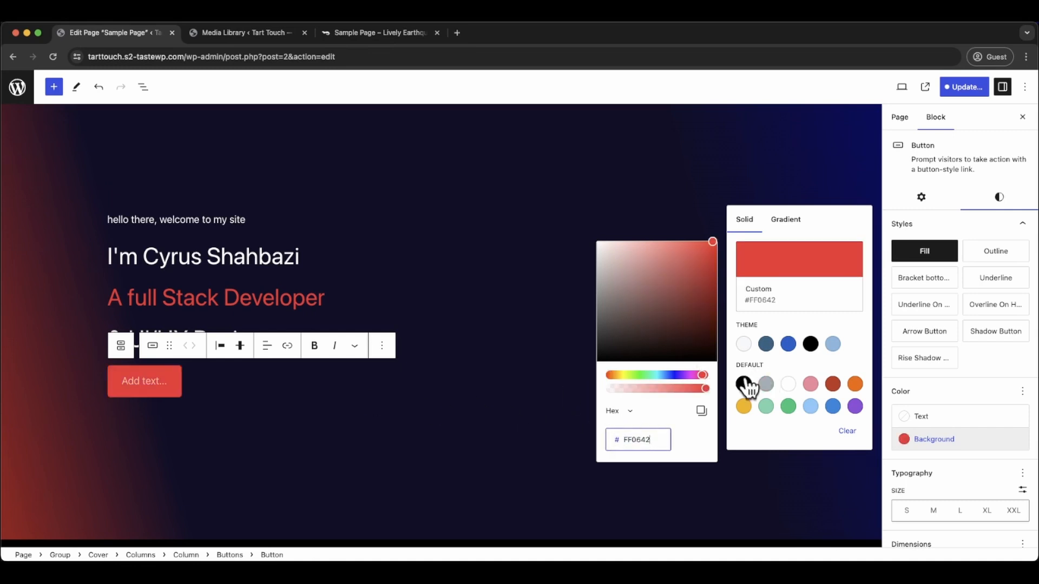
- Make the button text white and start labelling it See More
{"action": "left_click", "coordinate": [939, 416]}
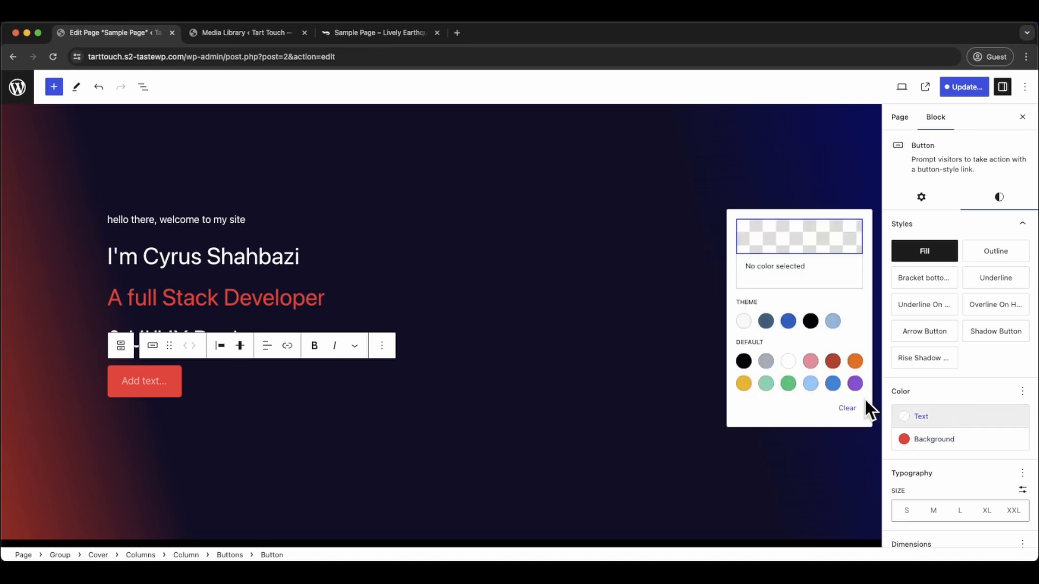
{"action": "left_click", "coordinate": [789, 362]}
{"action": "left_click", "coordinate": [153, 381]}
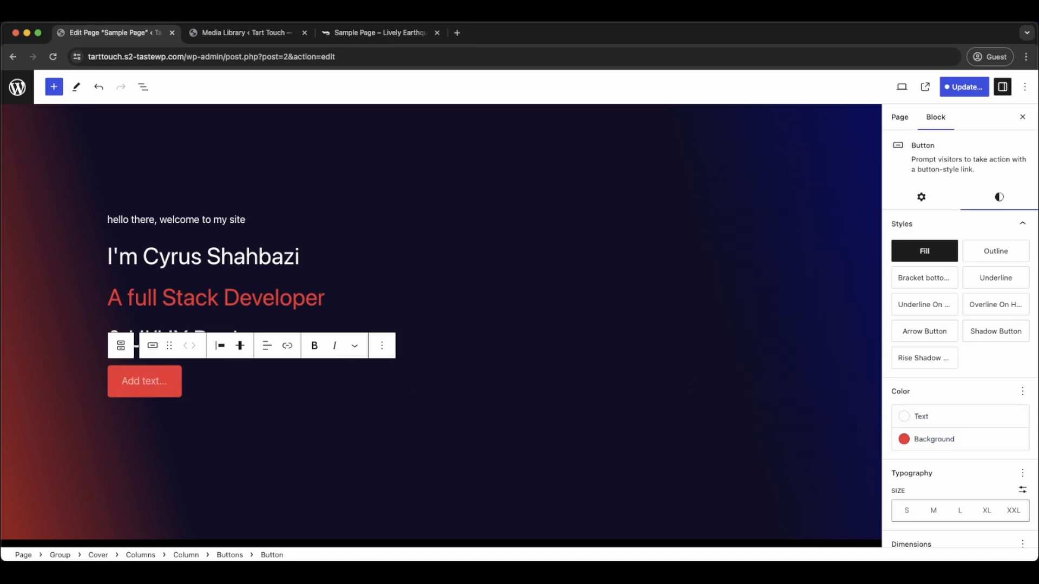
{"action": "type", "text": "See Mor"}
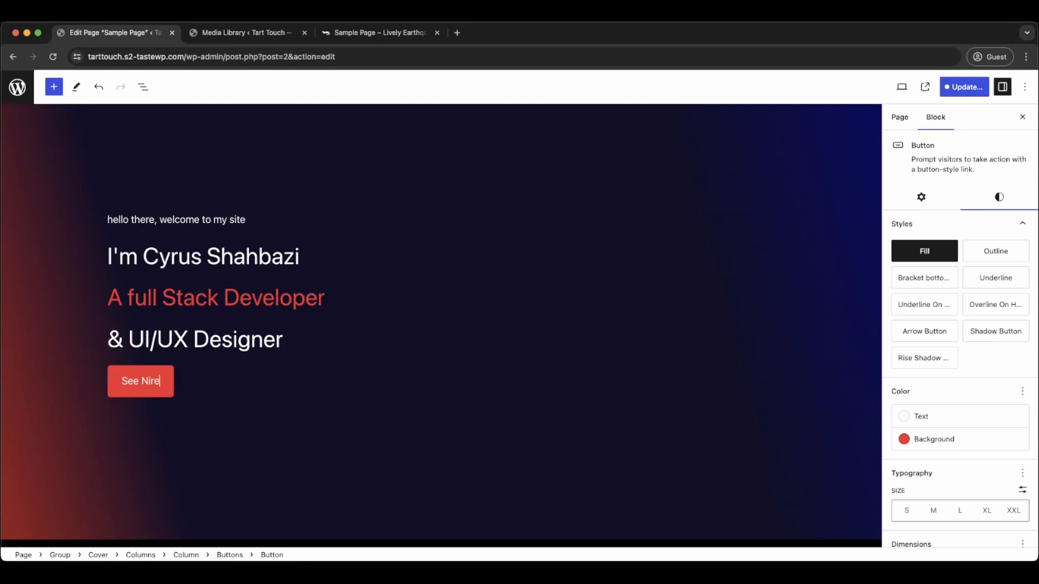
{"action": "key", "text": "BackSpace"}
{"action": "key", "text": "BackSpace"}
{"action": "key", "text": "BackSpace"}
- Finish the See More label, then add a second outline-style button with no background fill
{"action": "type", "text": "More"}
{"action": "left_click", "coordinate": [219, 374]}
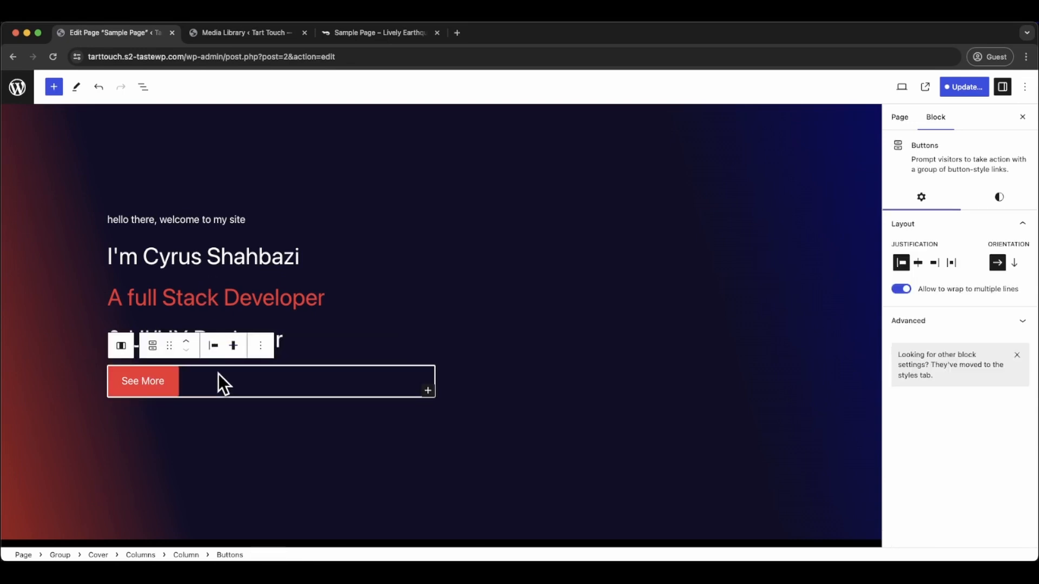
{"action": "left_click", "coordinate": [429, 391]}
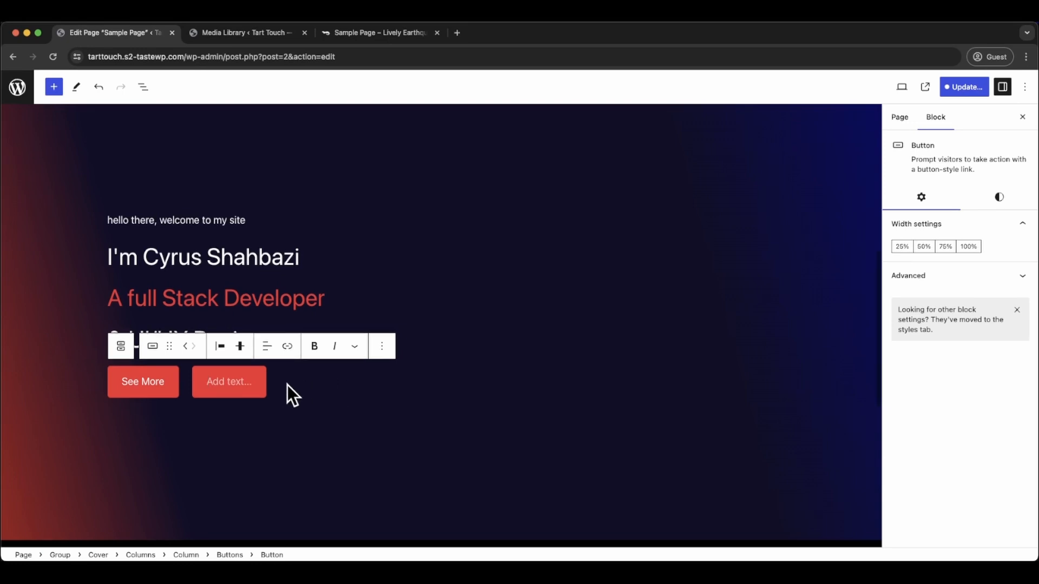
{"action": "left_click", "coordinate": [998, 198]}
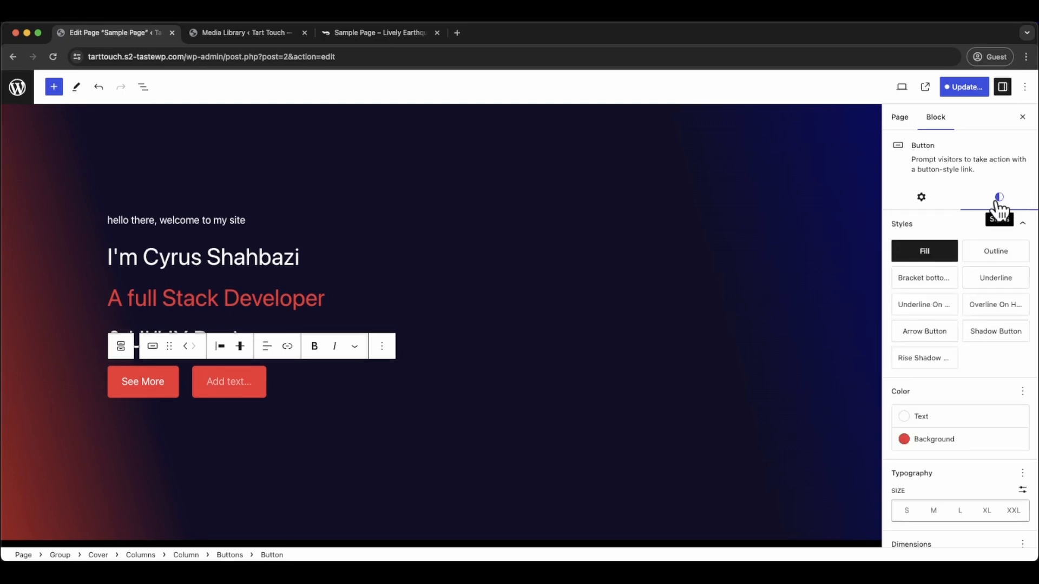
{"action": "left_click", "coordinate": [999, 251]}
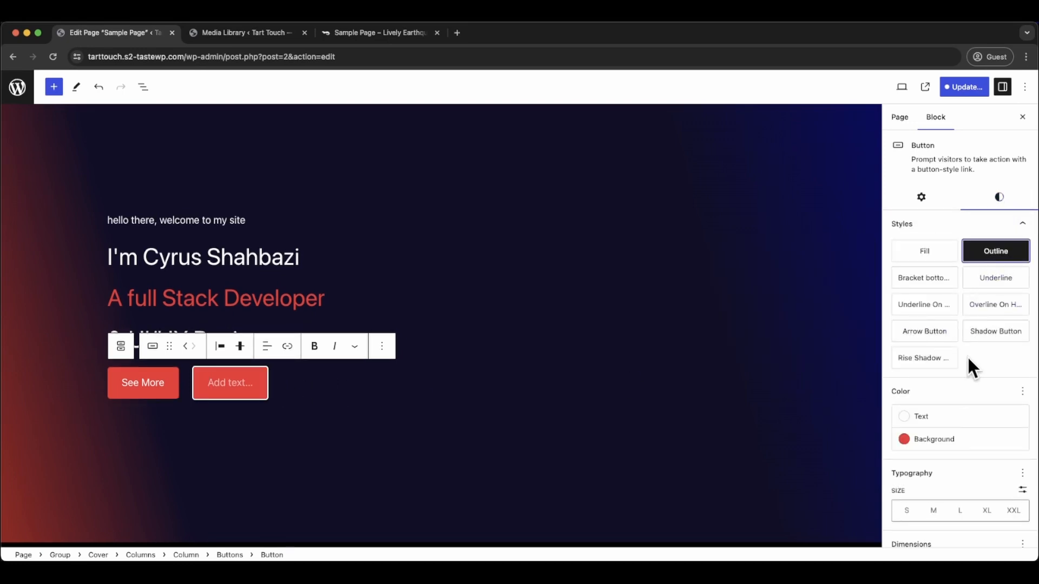
{"action": "left_click", "coordinate": [934, 439]}
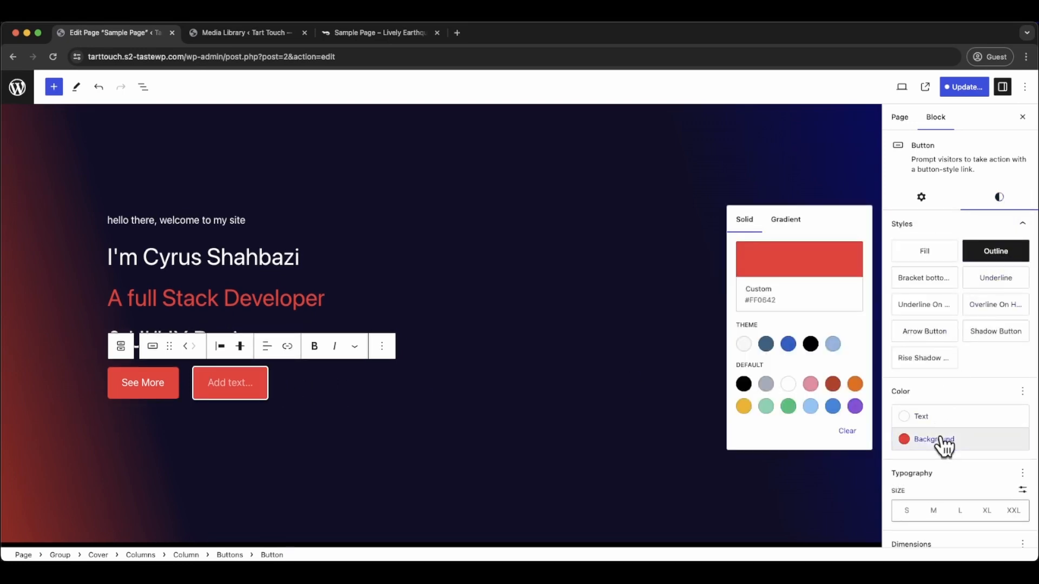
{"action": "left_click", "coordinate": [847, 432]}
- Set the new button's border colour to FF0642
{"action": "scroll", "coordinate": [947, 454], "scroll_direction": "down", "scroll_amount": 5}
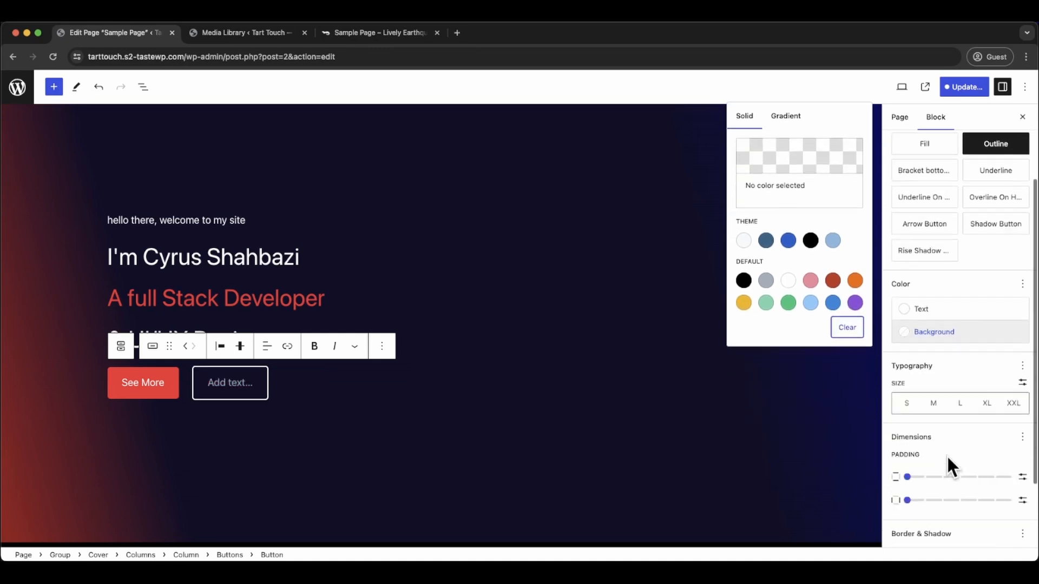
{"action": "left_click", "coordinate": [903, 483]}
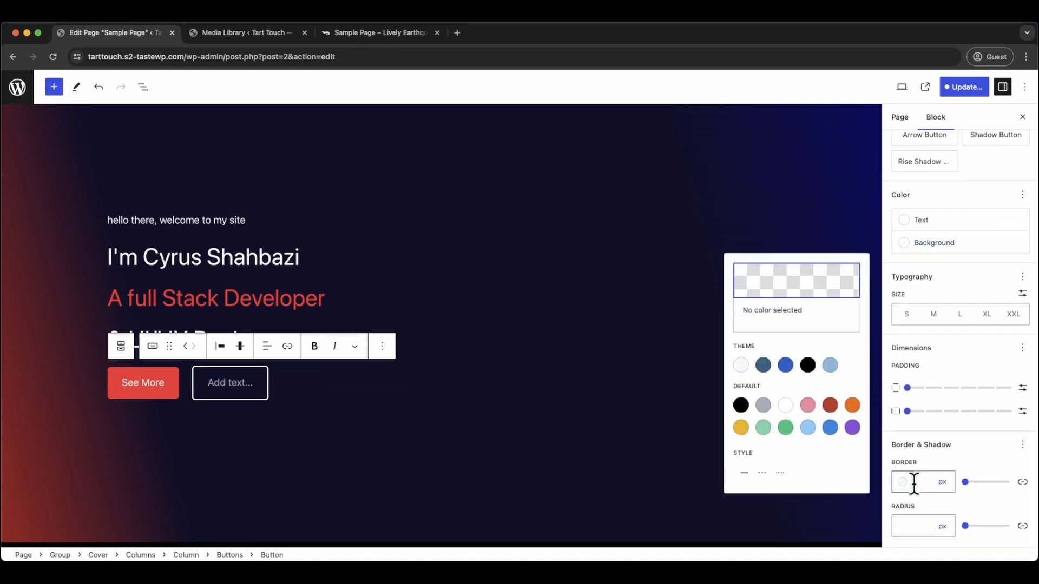
{"action": "left_click", "coordinate": [796, 299]}
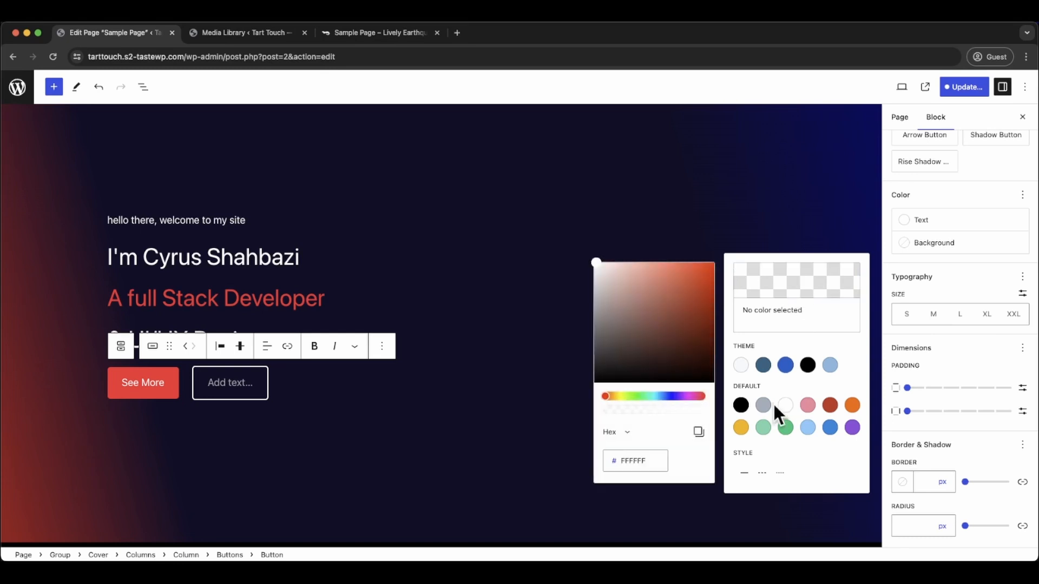
{"action": "left_click_drag", "start_coordinate": [649, 461], "coordinate": [618, 460]}
{"action": "type", "text": "FF0642"}
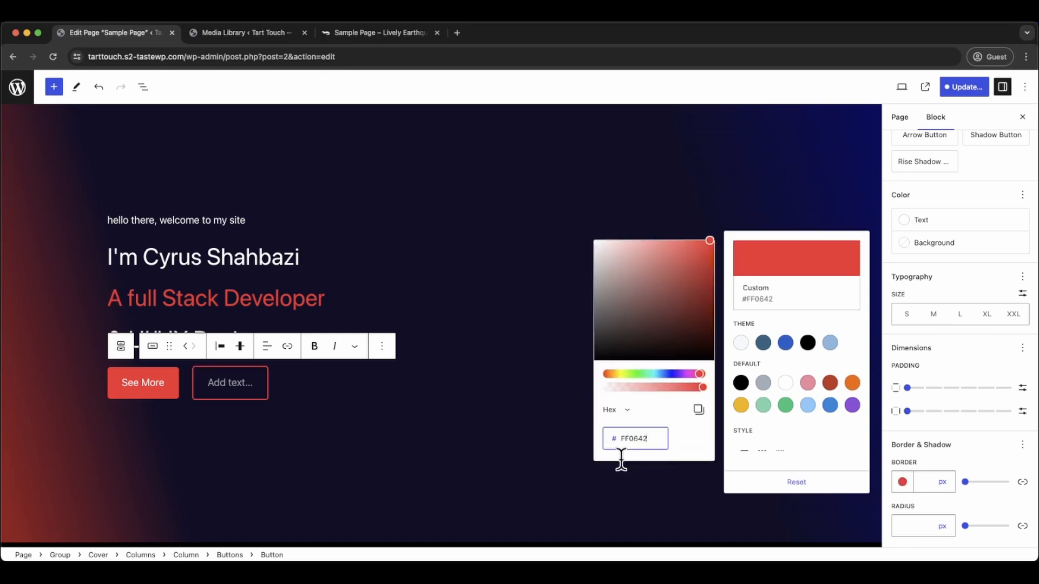
{"action": "scroll", "coordinate": [931, 355], "scroll_direction": "up", "scroll_amount": 3}
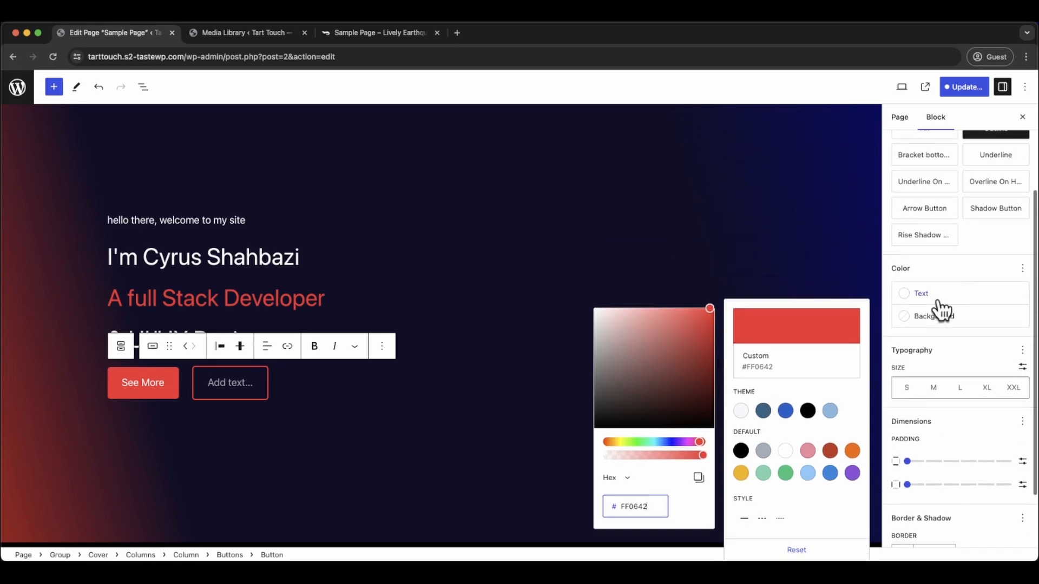
- Clear the new button's white text colour and label it Learn More
{"action": "left_click", "coordinate": [942, 296]}
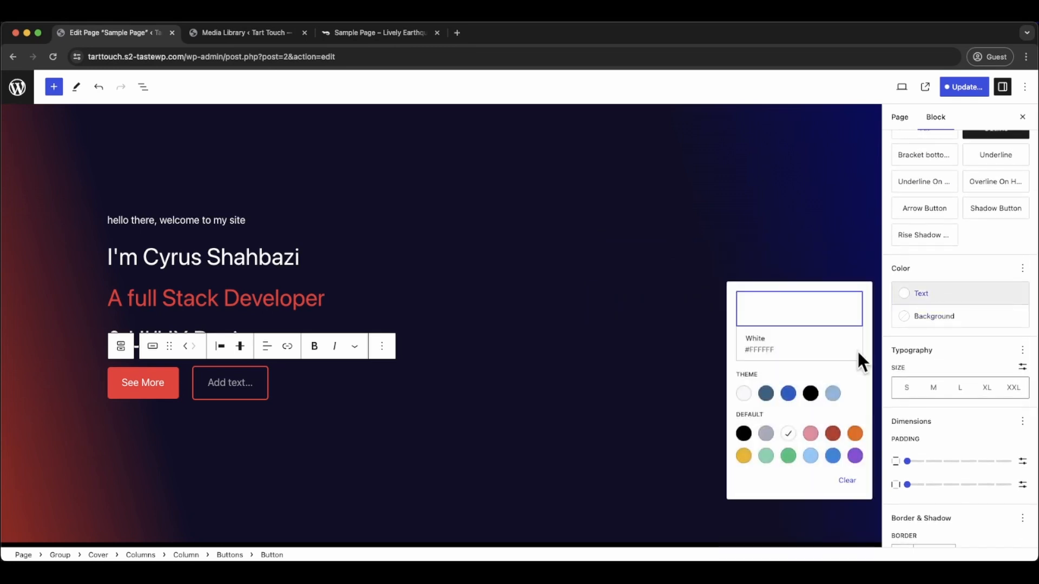
{"action": "left_click", "coordinate": [789, 434]}
{"action": "left_click", "coordinate": [201, 369]}
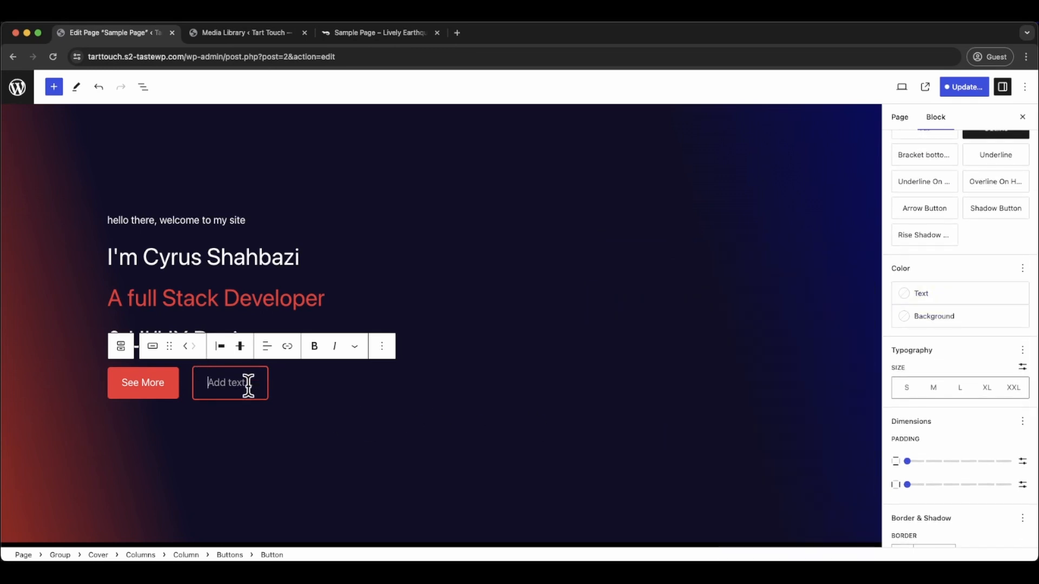
{"action": "type", "text": "Lear"}
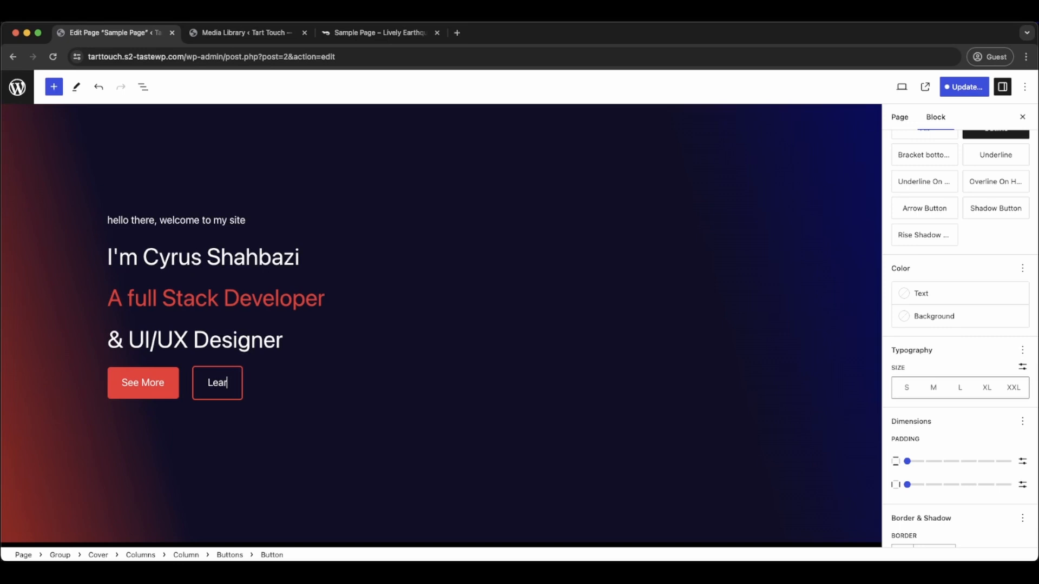
{"action": "type", "text": "e"}
{"action": "key", "text": "BackSpace"}
{"action": "type", "text": "nb"}
{"action": "key", "text": "BackSpace"}
{"action": "type", "text": "More"}
- Add a plain stacked Group block to the empty right-hand column
{"action": "left_click", "coordinate": [479, 310]}
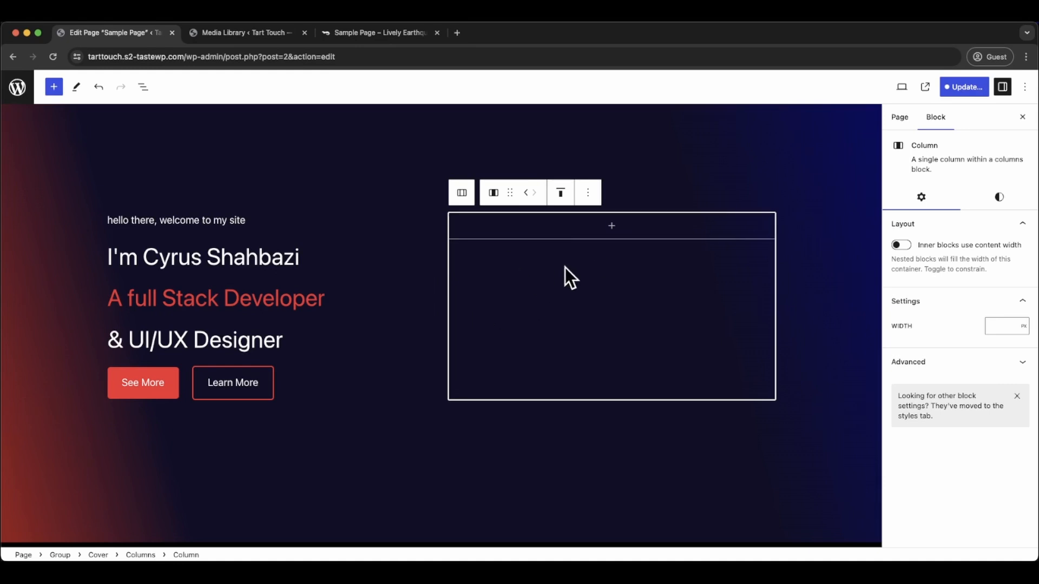
{"action": "left_click", "coordinate": [611, 232]}
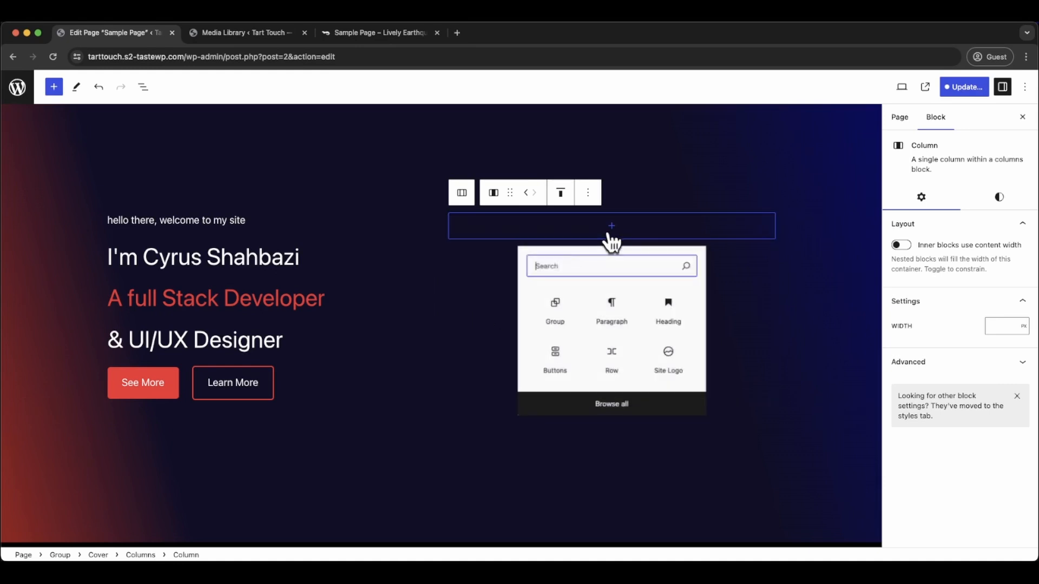
{"action": "left_click", "coordinate": [553, 310]}
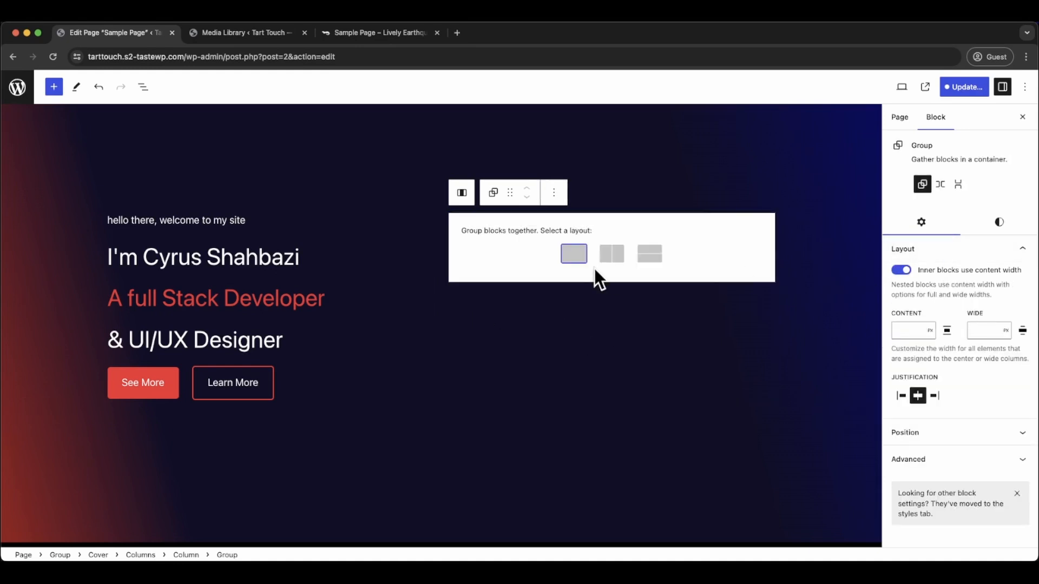
{"action": "left_click", "coordinate": [574, 254]}
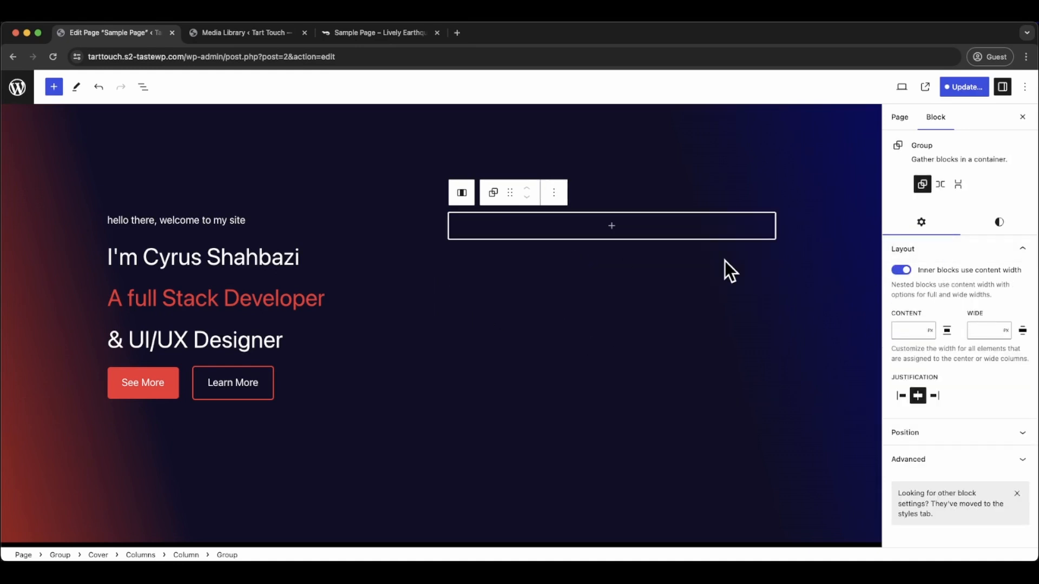
- Give the group custom padding of 4 on both padding fields
{"action": "left_click", "coordinate": [1000, 224]}
{"action": "scroll", "coordinate": [979, 363], "scroll_direction": "down", "scroll_amount": 5}
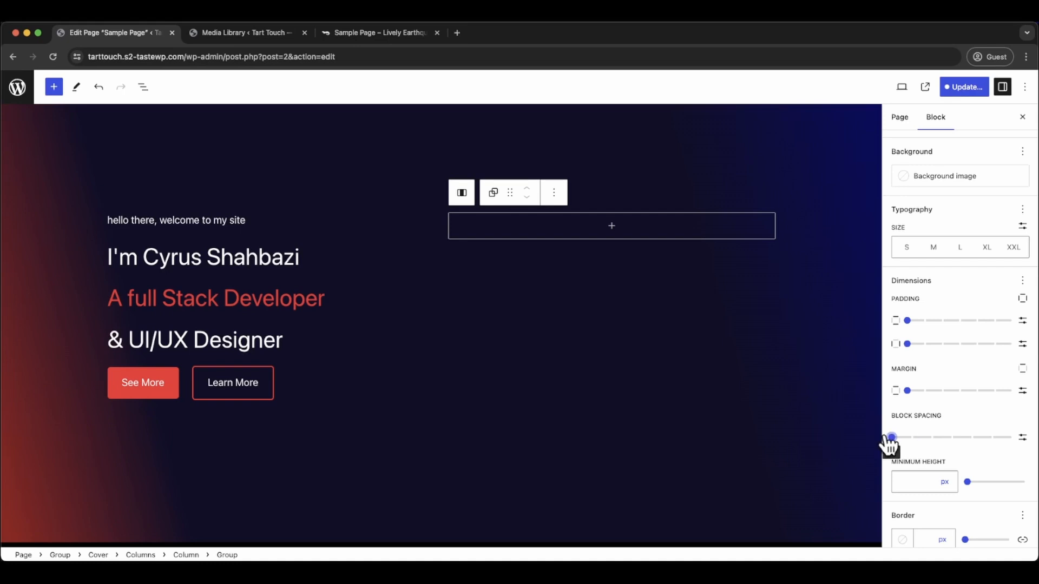
{"action": "left_click", "coordinate": [1023, 322]}
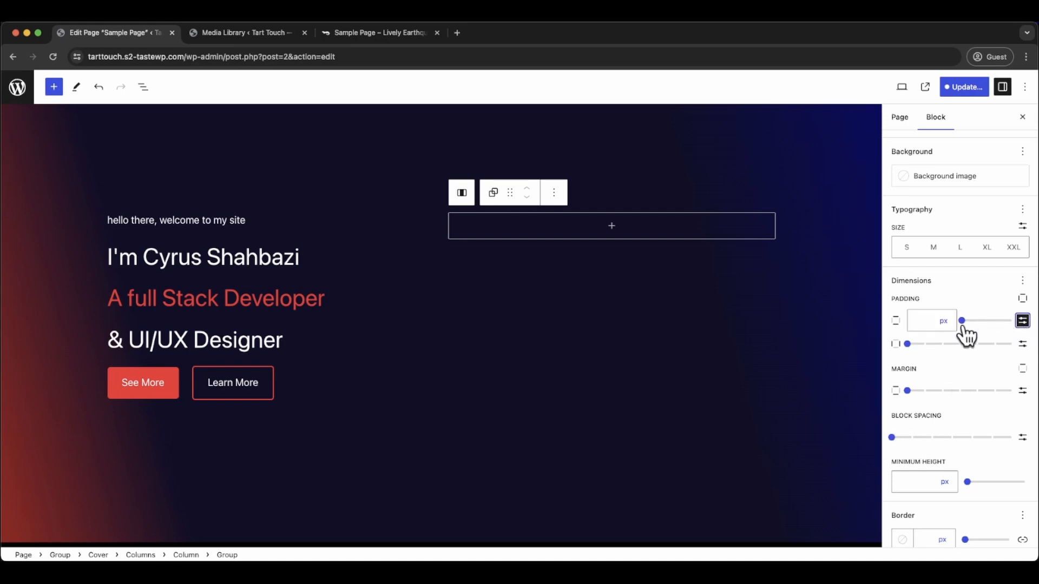
{"action": "left_click", "coordinate": [923, 319]}
{"action": "type", "text": "4"}
{"action": "left_click", "coordinate": [1024, 346]}
{"action": "left_click", "coordinate": [925, 344]}
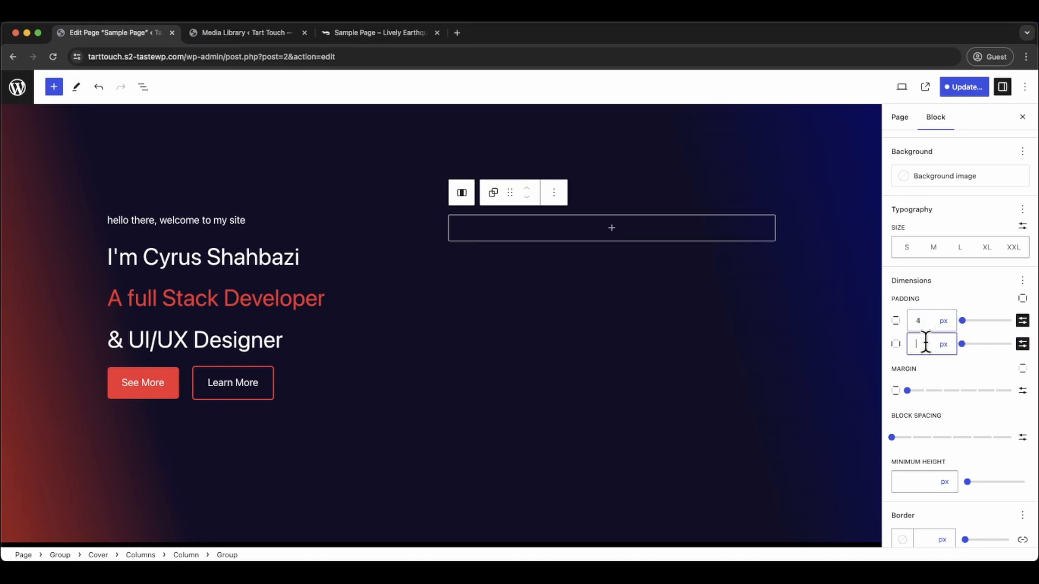
{"action": "type", "text": "4"}
{"action": "scroll", "coordinate": [1001, 343], "scroll_direction": "up", "scroll_amount": 5}
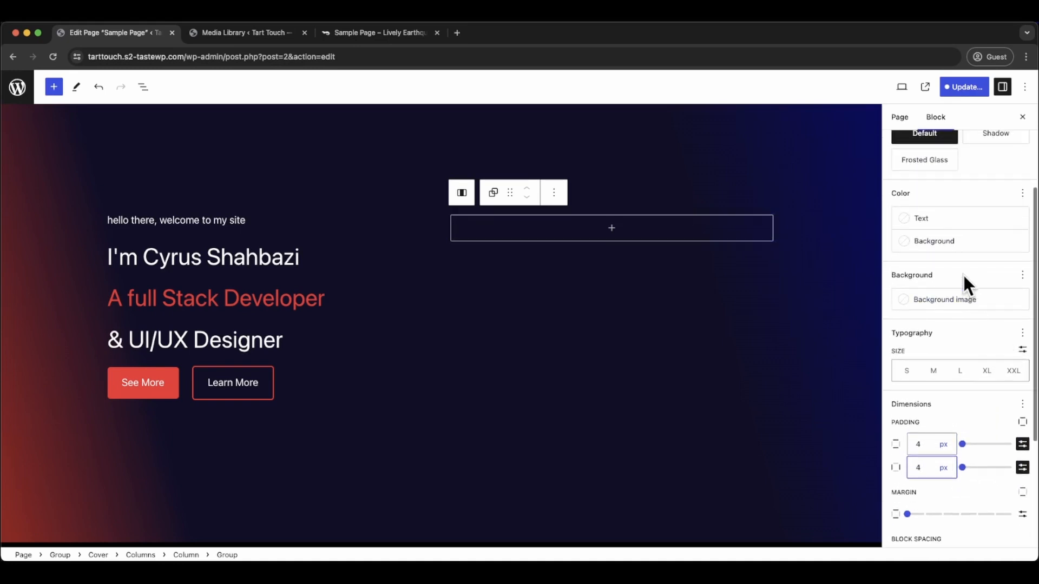
- Apply the purple-pink gradient preset as the group's background
{"action": "left_click", "coordinate": [934, 244]}
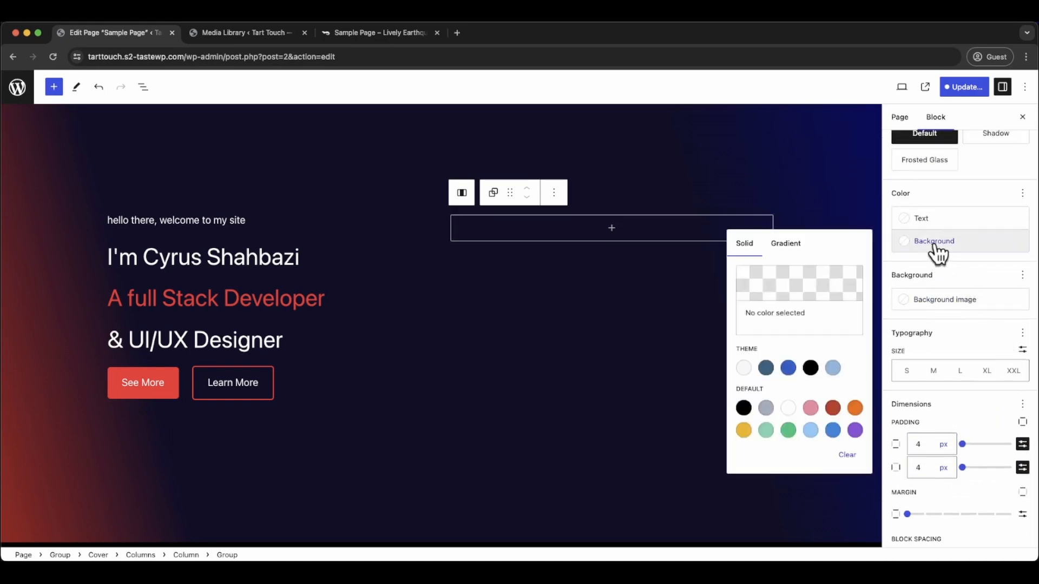
{"action": "left_click", "coordinate": [786, 247]}
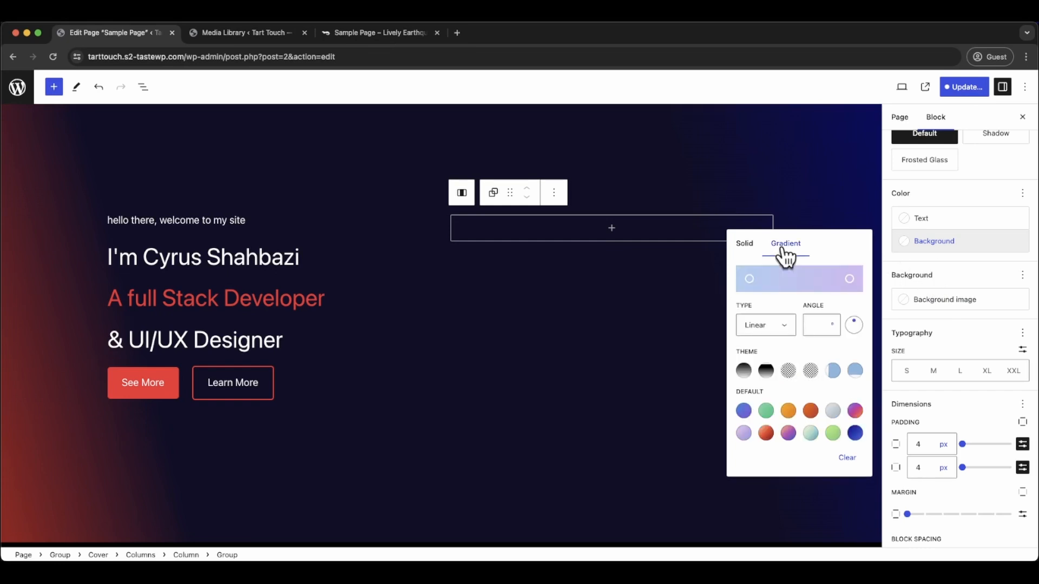
{"action": "left_click", "coordinate": [854, 413]}
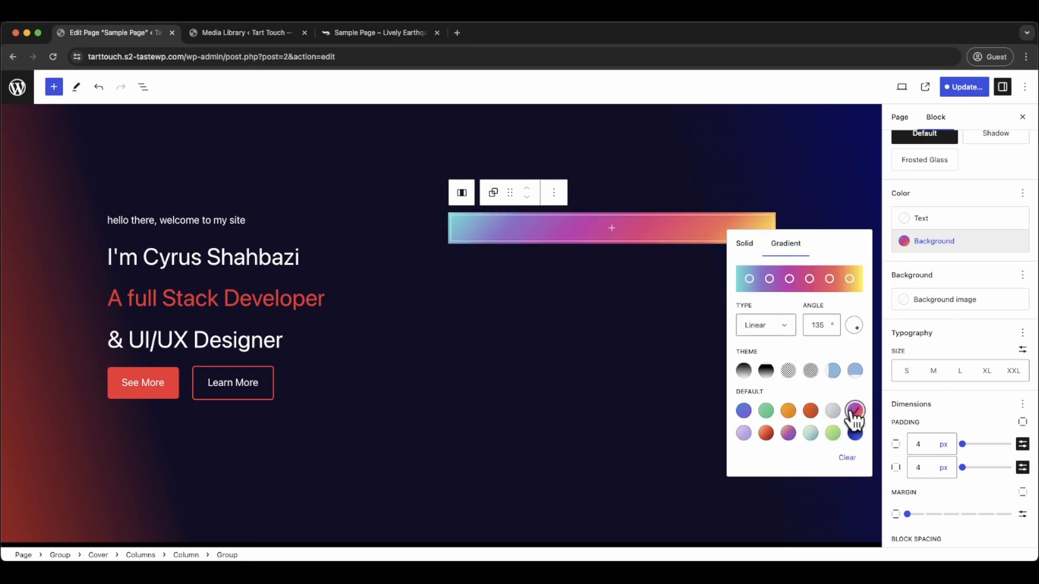
{"action": "left_click", "coordinate": [616, 233]}
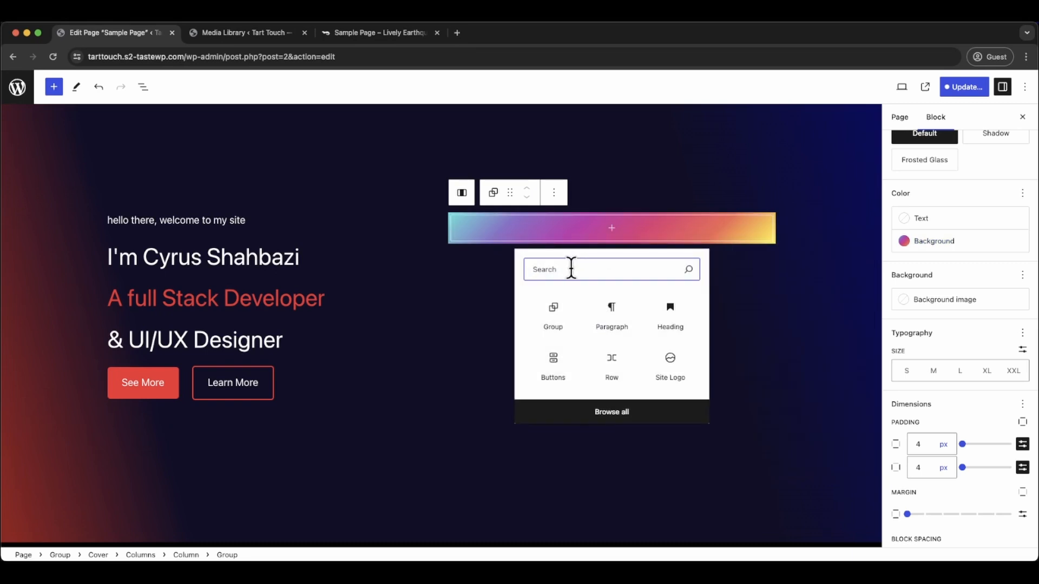
- Insert an Image block showing the person-one portrait chosen from the Media Library
{"action": "type", "text": "ima"}
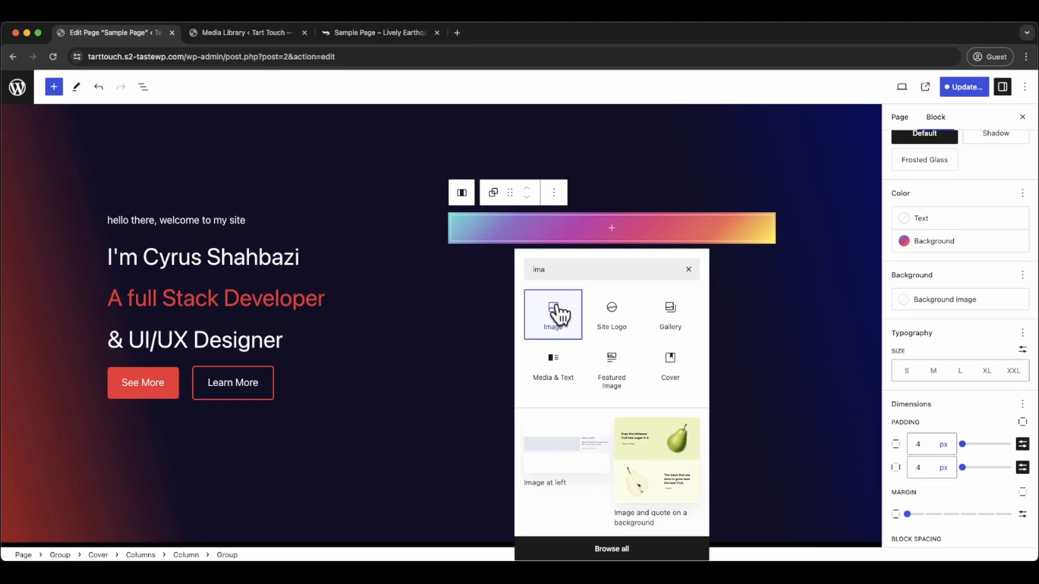
{"action": "left_click", "coordinate": [554, 308]}
{"action": "left_click", "coordinate": [533, 273]}
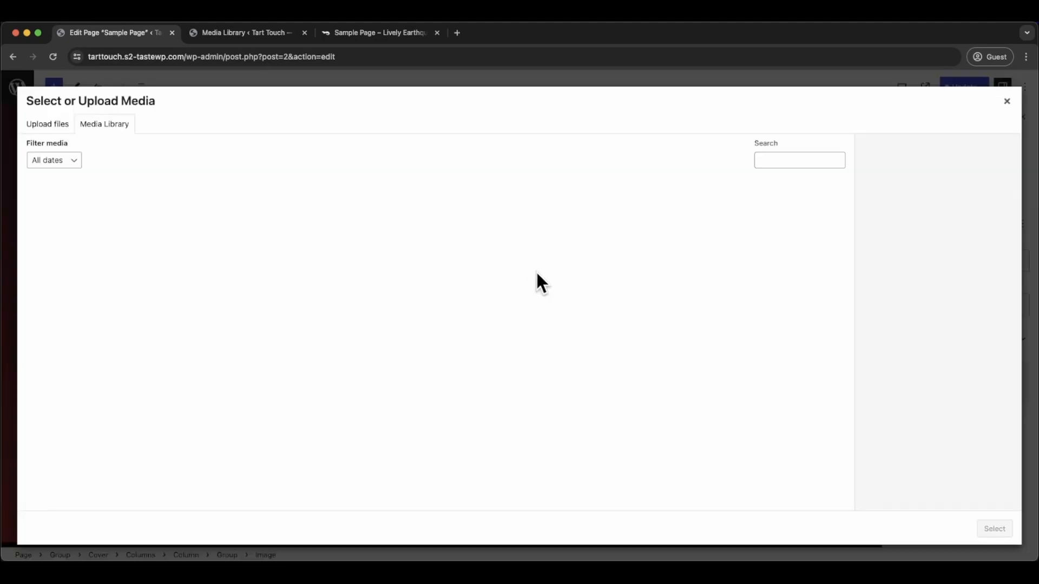
{"action": "left_click", "coordinate": [84, 222]}
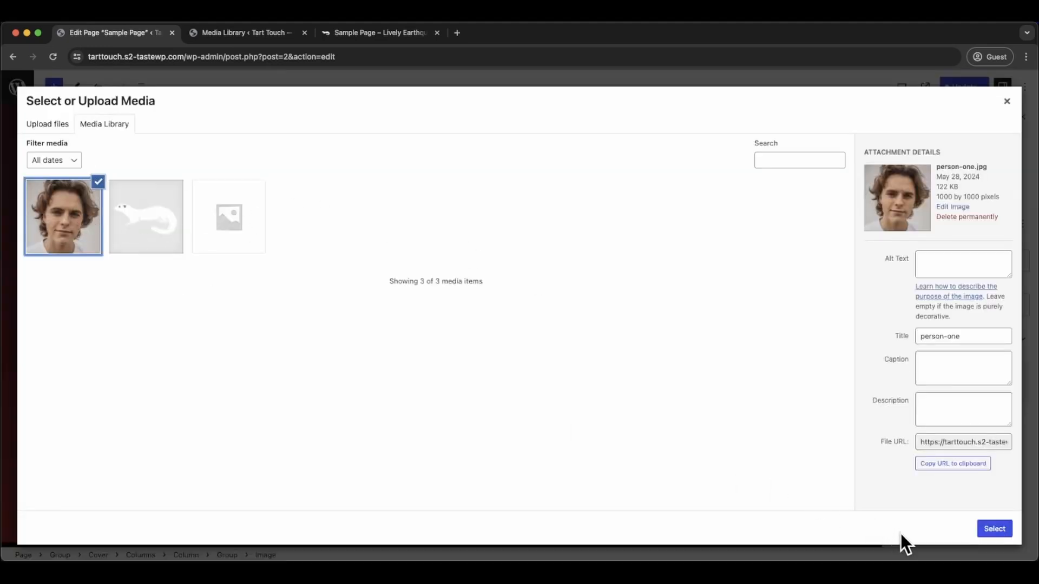
{"action": "left_click", "coordinate": [996, 529]}
{"action": "scroll", "coordinate": [628, 280], "scroll_direction": "down", "scroll_amount": 1}
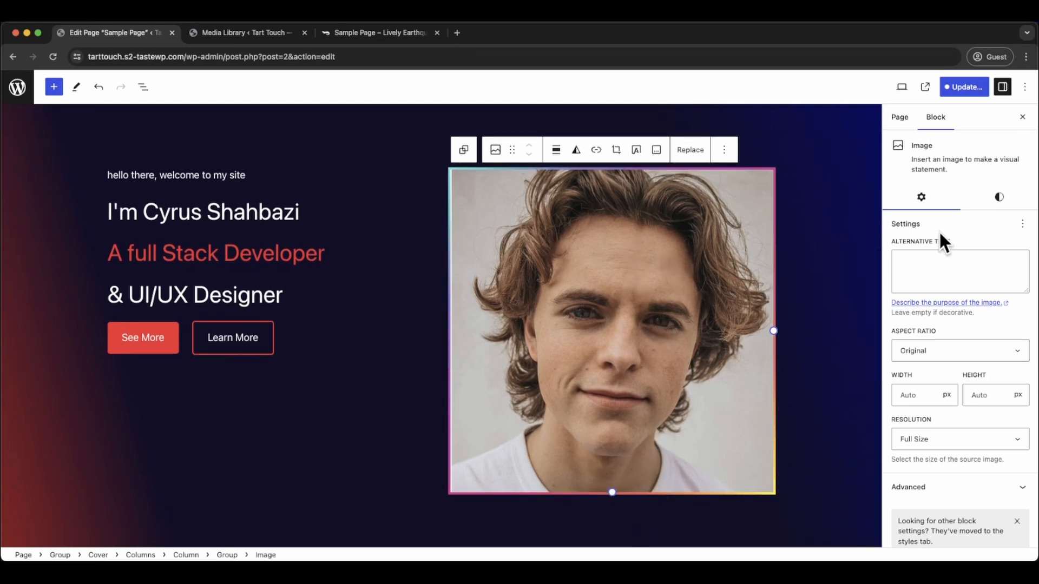
- Give the portrait image a 15 px border radius
{"action": "left_click", "coordinate": [999, 196]}
{"action": "left_click", "coordinate": [907, 448]}
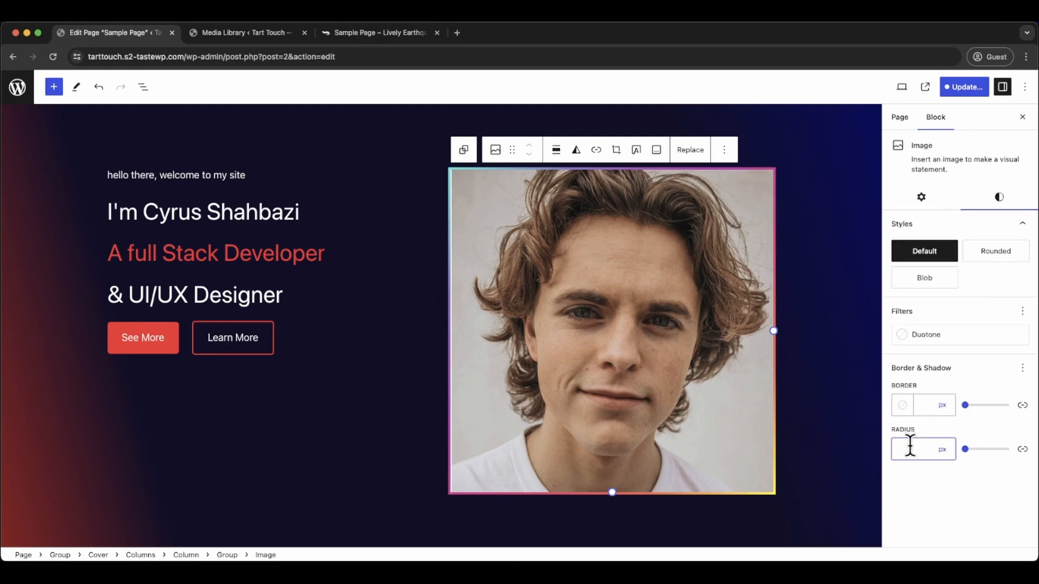
{"action": "type", "text": "15"}
- Round the portrait's gradient frame group to a matching 15 px radius
{"action": "left_click", "coordinate": [463, 150]}
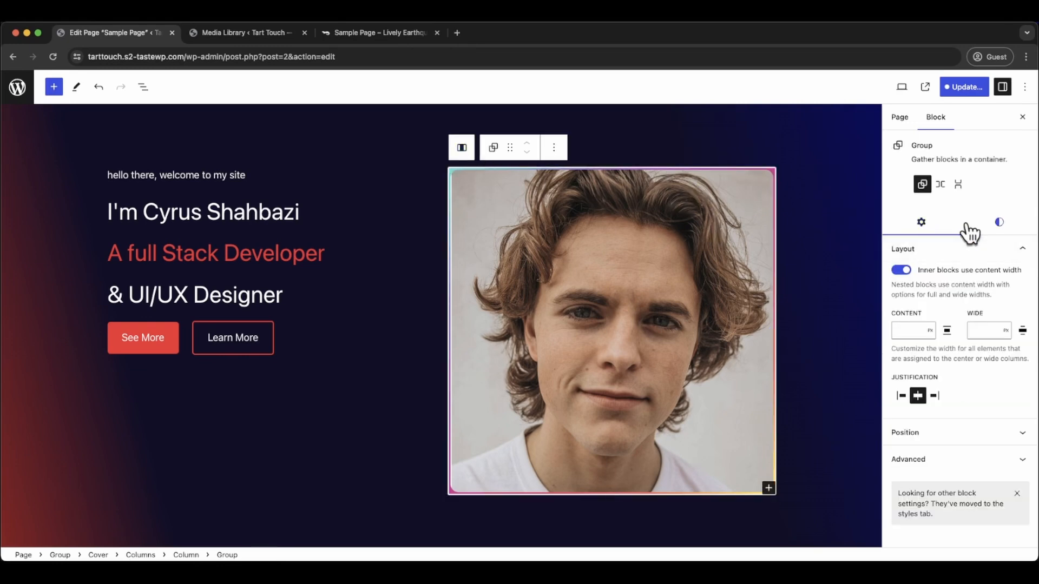
{"action": "left_click", "coordinate": [1001, 224]}
{"action": "scroll", "coordinate": [952, 465], "scroll_direction": "down", "scroll_amount": 6}
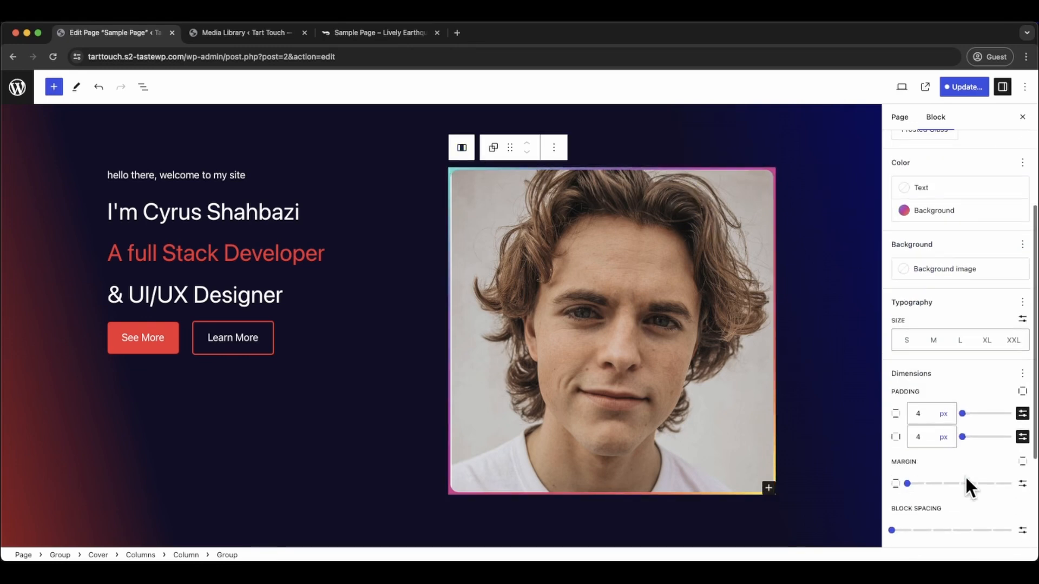
{"action": "scroll", "coordinate": [942, 482], "scroll_direction": "down", "scroll_amount": 1}
{"action": "left_click", "coordinate": [919, 525]}
{"action": "type", "text": "15"}
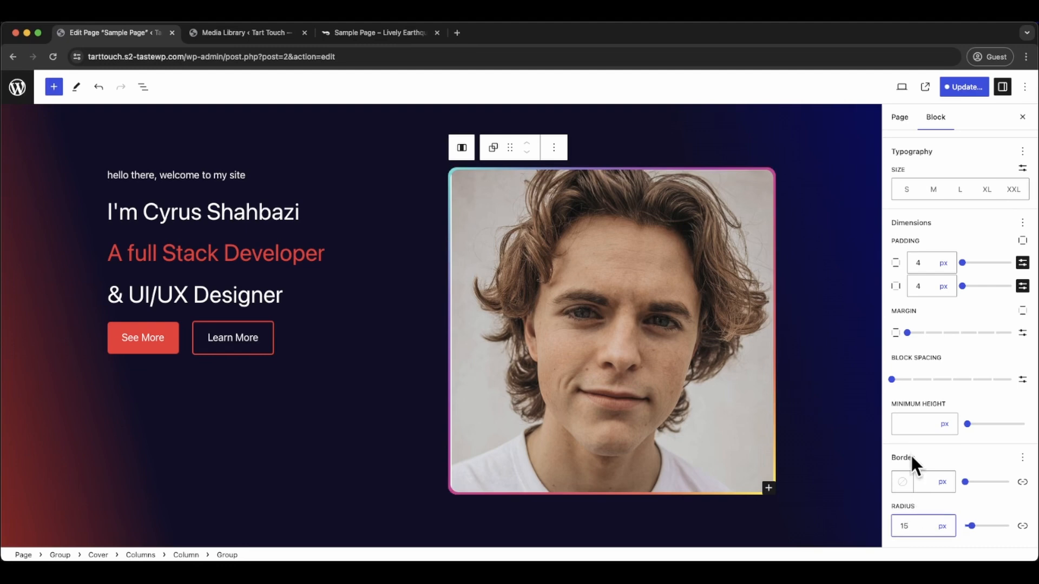
- Save the page and site changes, then view the rounded gradient-framed portrait on the live Sample Page
{"action": "left_click", "coordinate": [954, 88]}
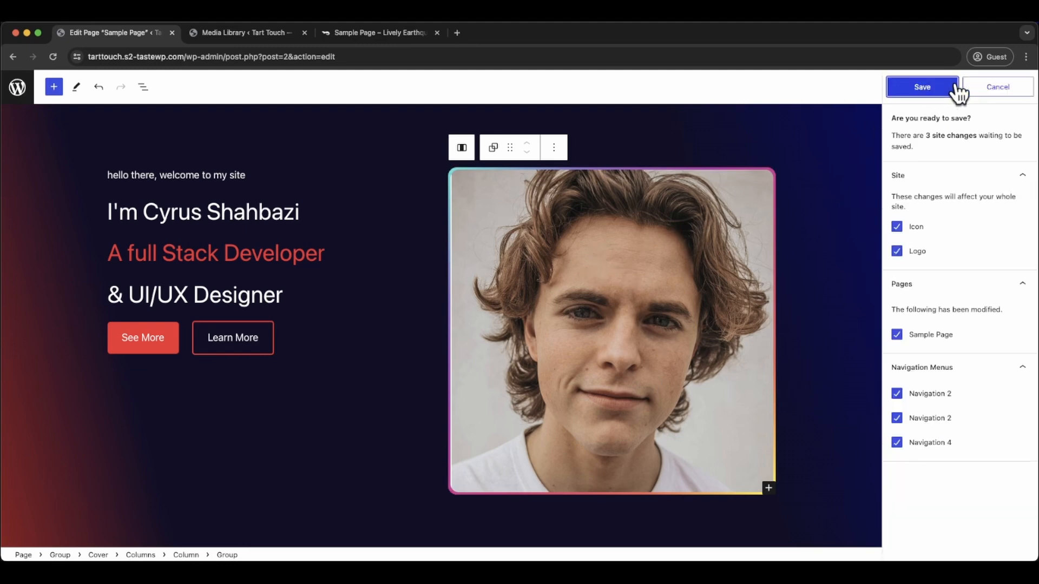
{"action": "left_click", "coordinate": [947, 84]}
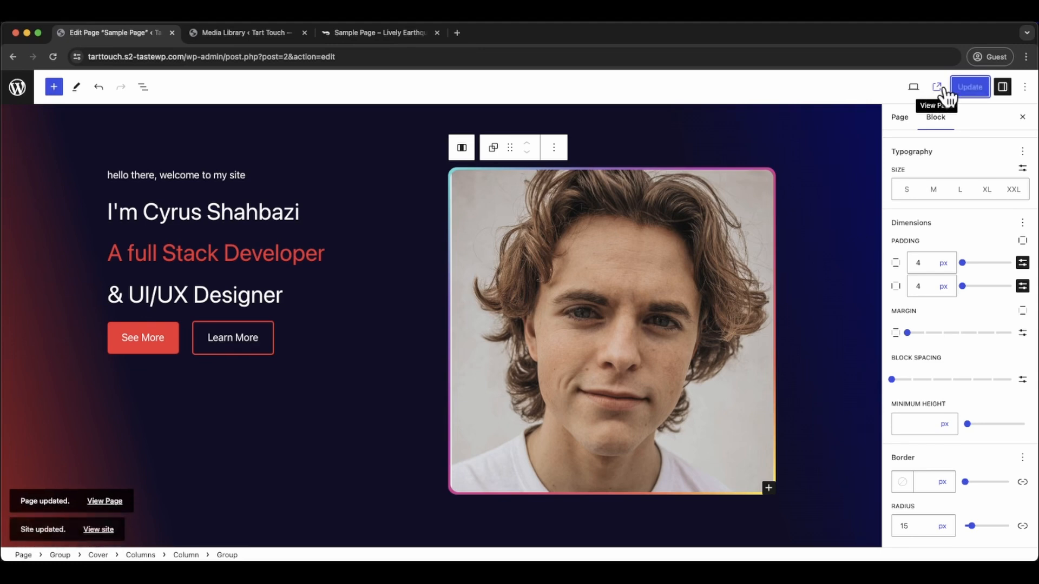
{"action": "left_click", "coordinate": [919, 86]}
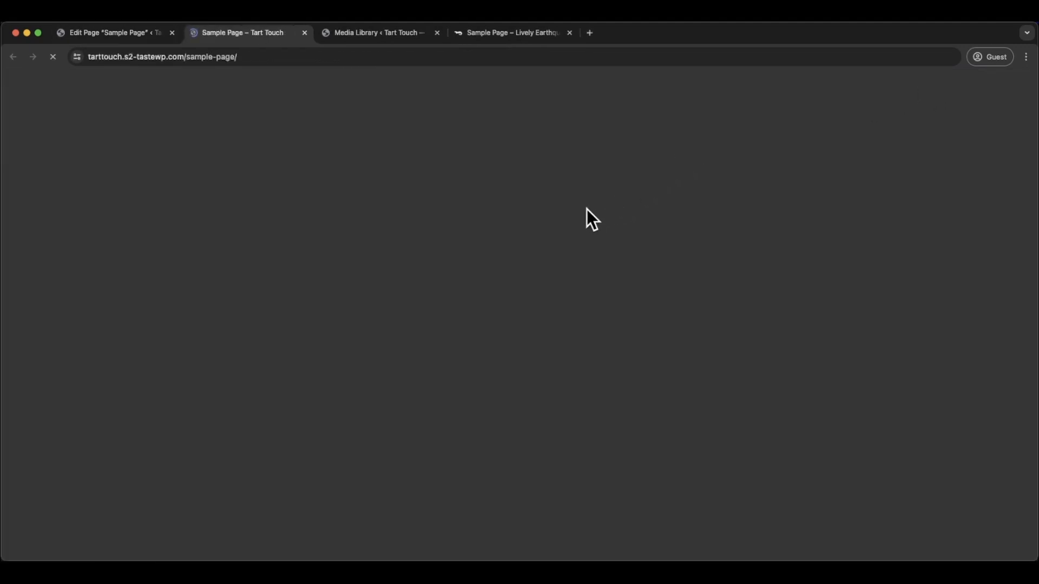
{"action": "scroll", "coordinate": [569, 241], "scroll_direction": "down", "scroll_amount": 2}
{"action": "scroll", "coordinate": [569, 241], "scroll_direction": "down", "scroll_amount": 10}
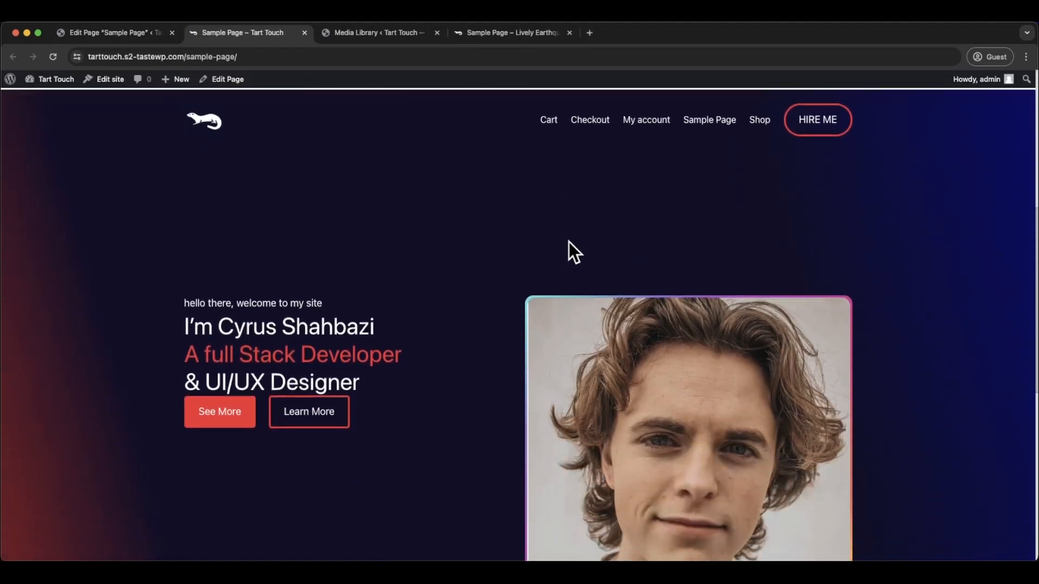
{"action": "scroll", "coordinate": [569, 242], "scroll_direction": "up", "scroll_amount": 2}
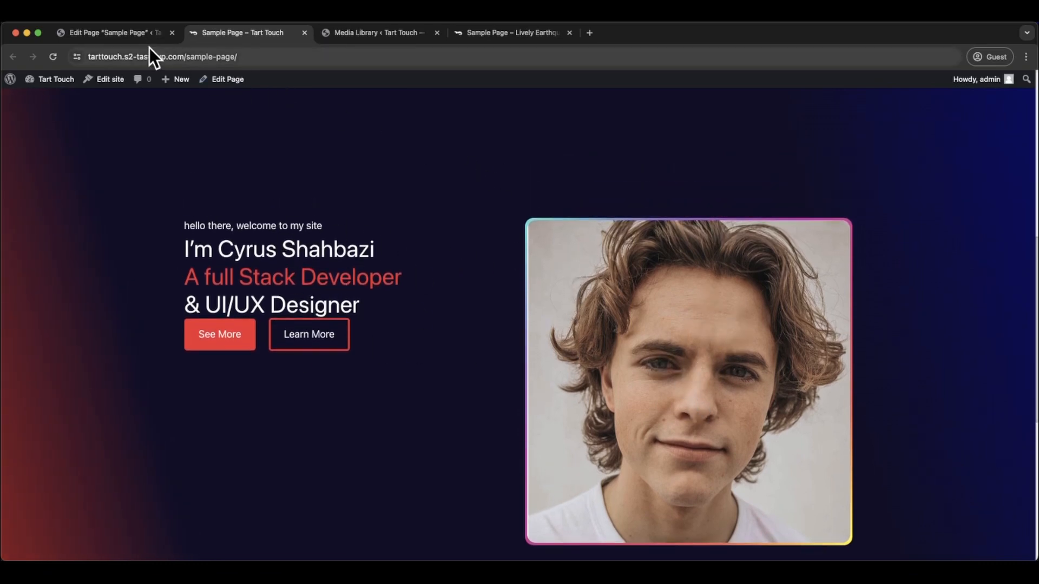
- Add slight block spacing between the intro text blocks
{"action": "left_click", "coordinate": [131, 35]}
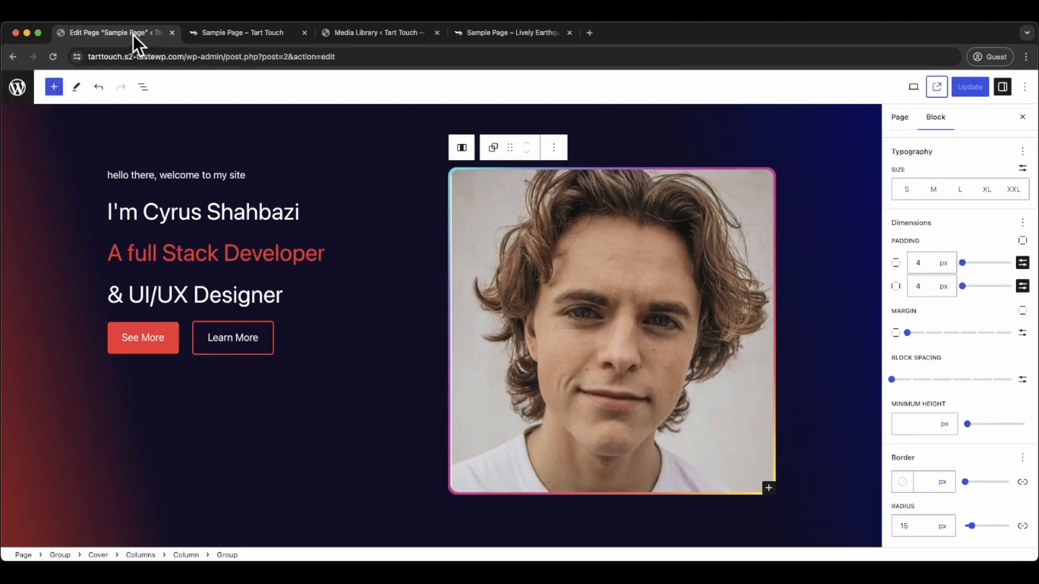
{"action": "left_click", "coordinate": [211, 208]}
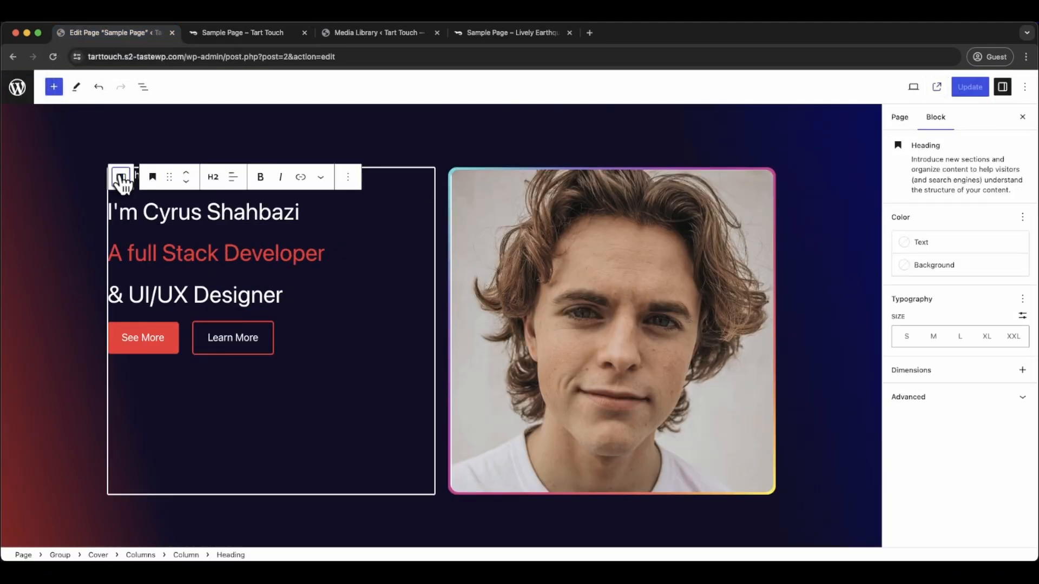
{"action": "left_click", "coordinate": [121, 174]}
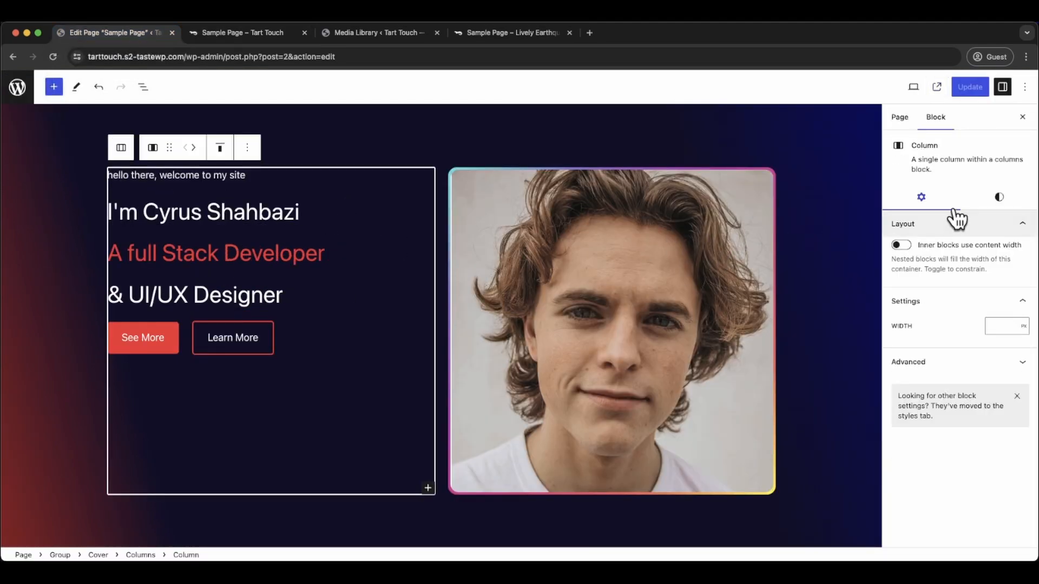
{"action": "left_click", "coordinate": [994, 201]}
{"action": "scroll", "coordinate": [914, 449], "scroll_direction": "down", "scroll_amount": 1}
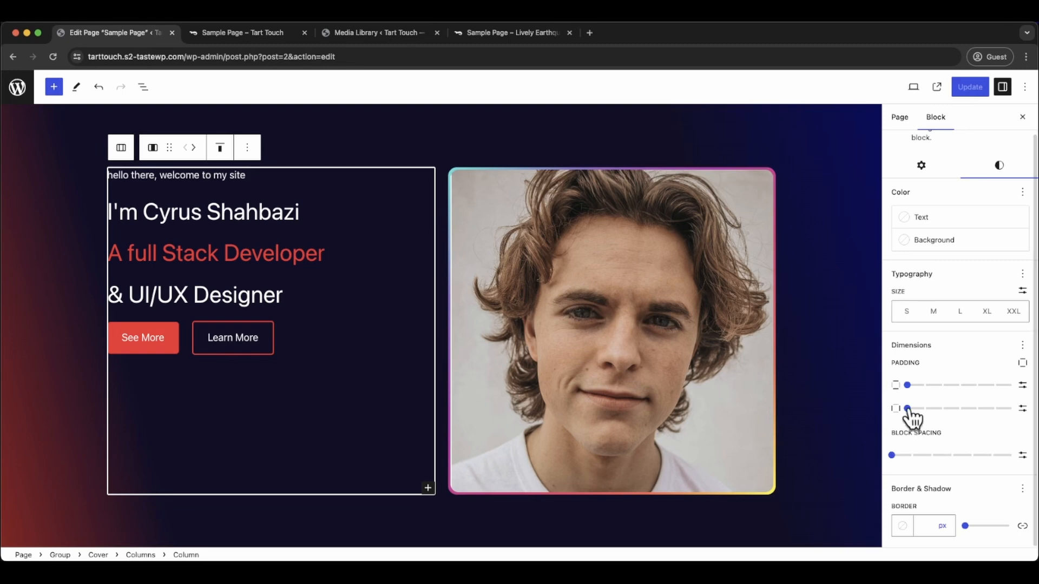
{"action": "left_click_drag", "start_coordinate": [891, 455], "coordinate": [913, 457]}
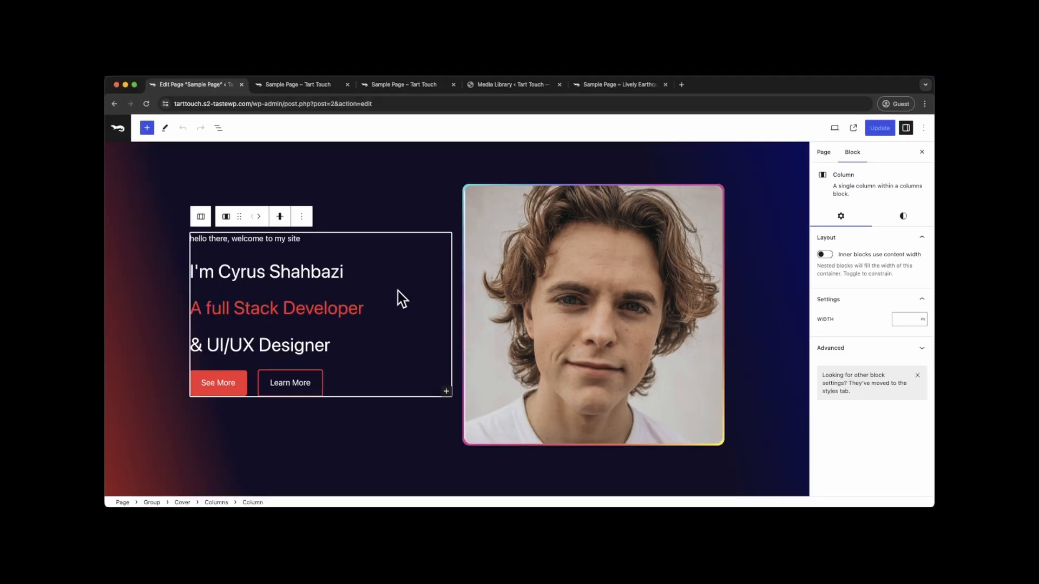
- Narrow the portrait column to 35% width and shorten the photo by raising its bottom edge
{"action": "left_click", "coordinate": [219, 127]}
{"action": "left_click", "coordinate": [178, 255]}
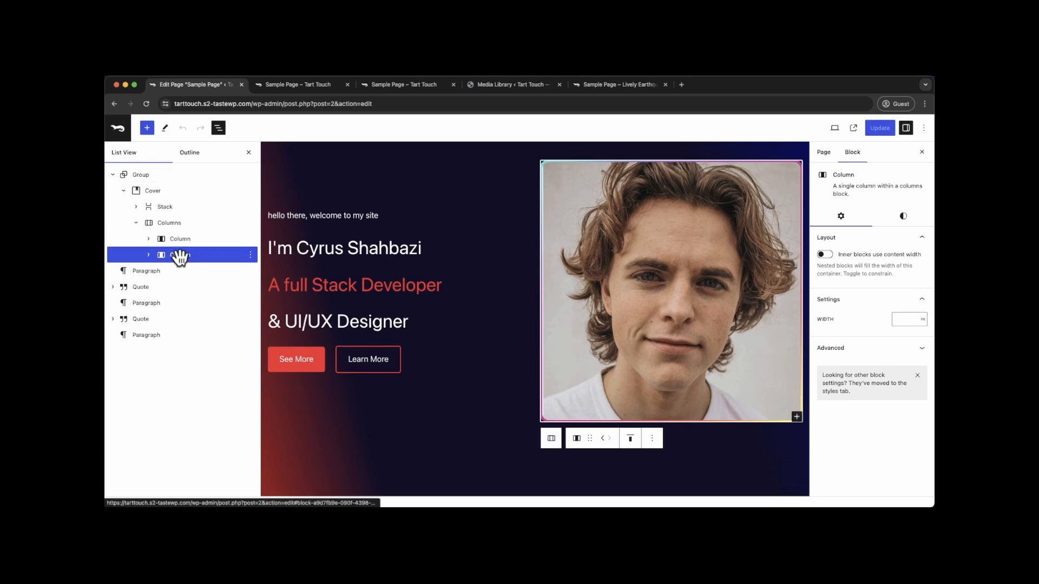
{"action": "left_click", "coordinate": [911, 319]}
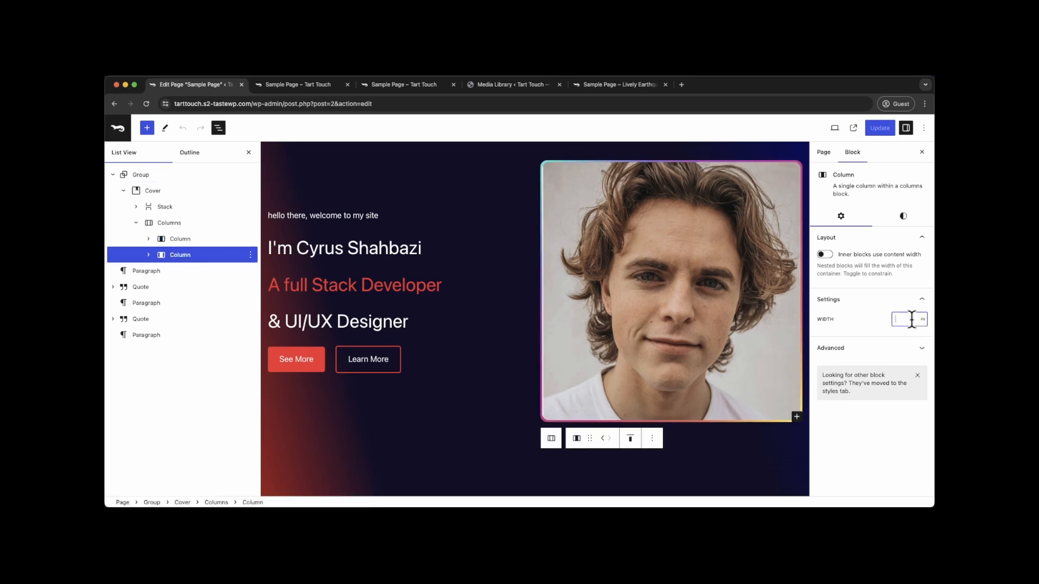
{"action": "type", "text": "35"}
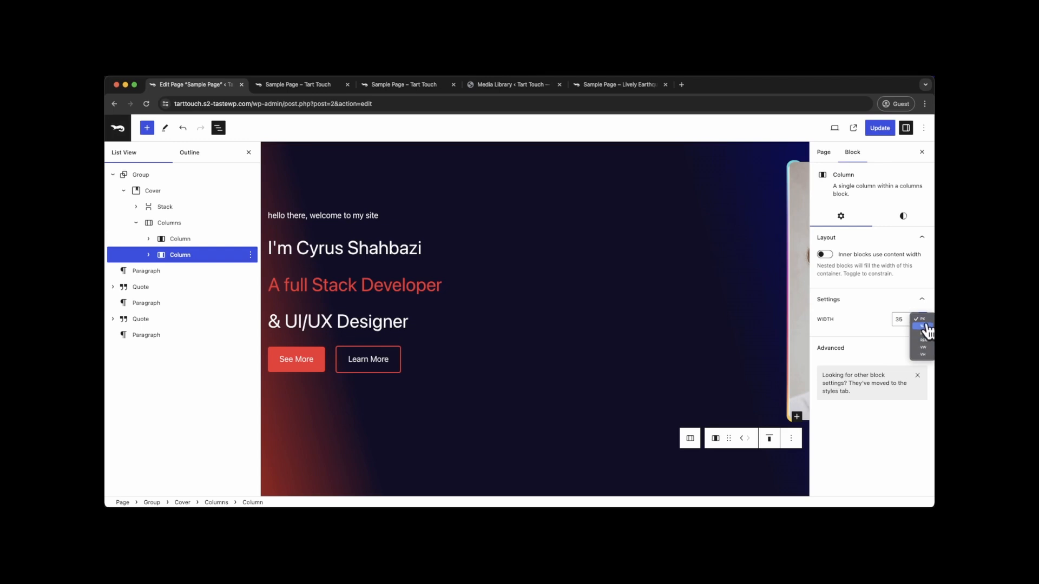
{"action": "left_click", "coordinate": [923, 341]}
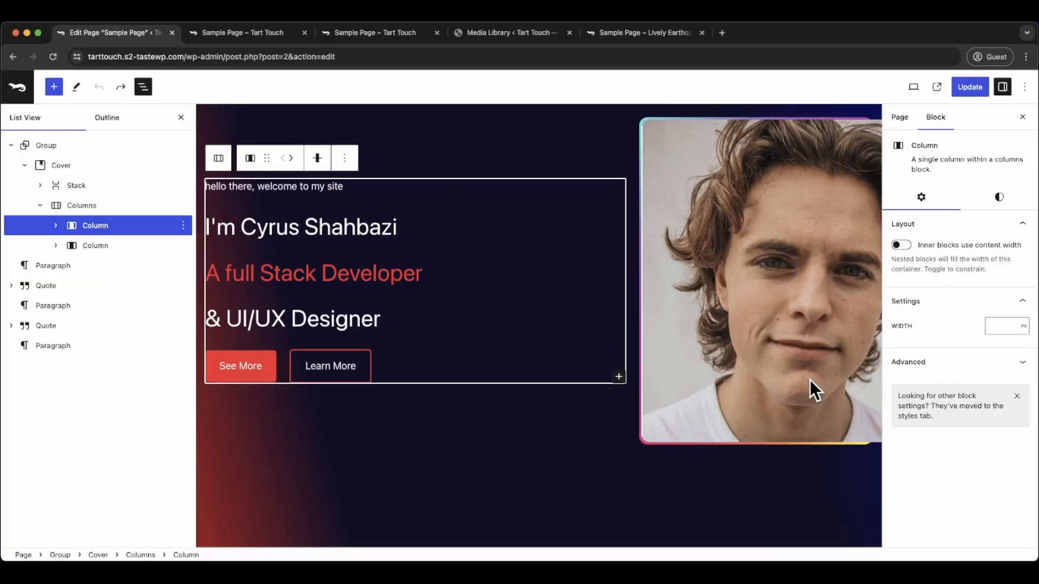
{"action": "left_click", "coordinate": [810, 381]}
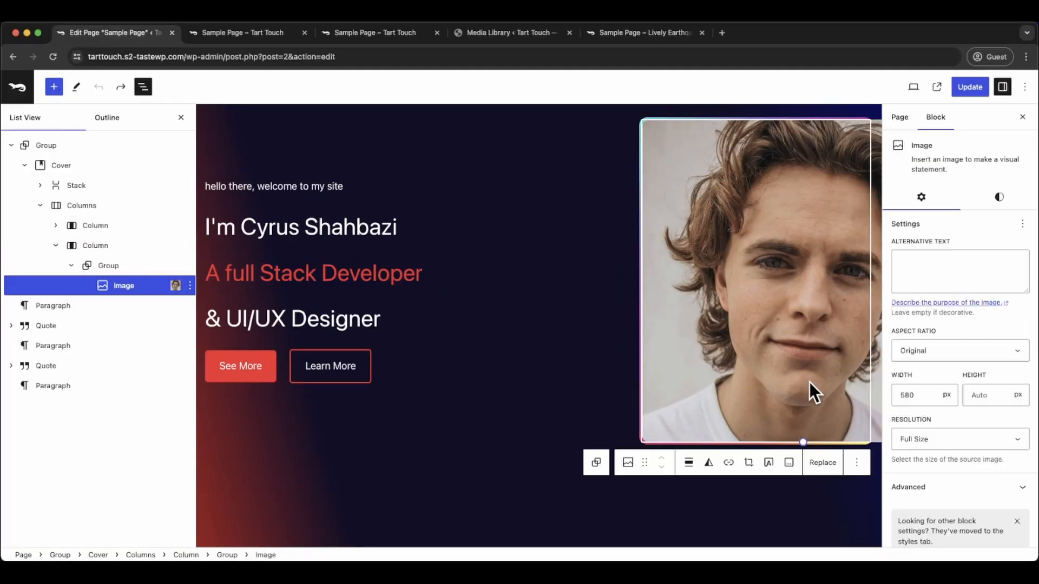
{"action": "left_click_drag", "start_coordinate": [800, 440], "coordinate": [770, 347]}
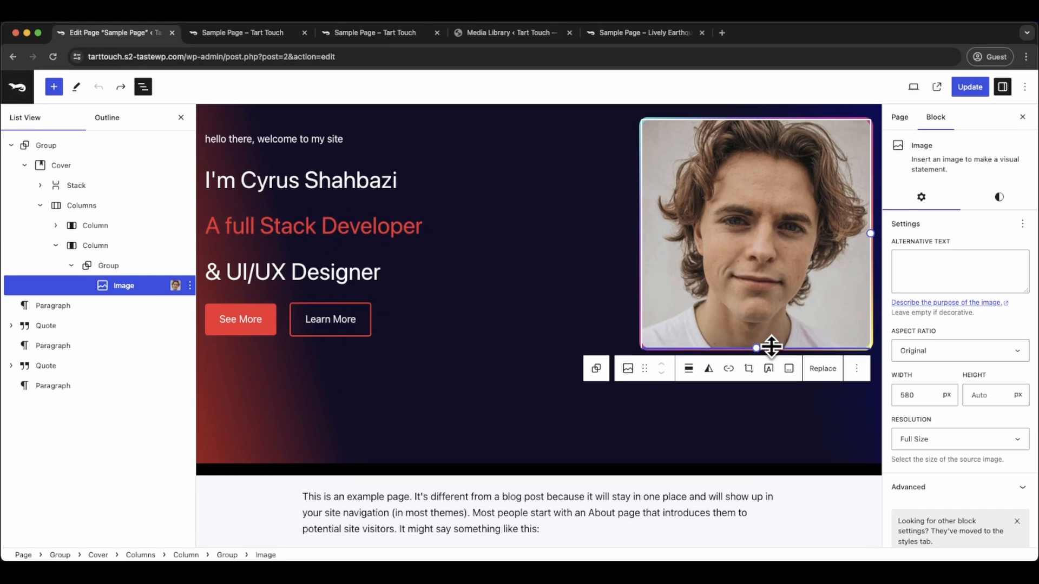
- Update the page with the resized 411 px portrait and review the hero on the live Sample Page
{"action": "left_click", "coordinate": [514, 221]}
{"action": "scroll", "coordinate": [521, 223], "scroll_direction": "up", "scroll_amount": 5}
{"action": "scroll", "coordinate": [525, 226], "scroll_direction": "up", "scroll_amount": 1}
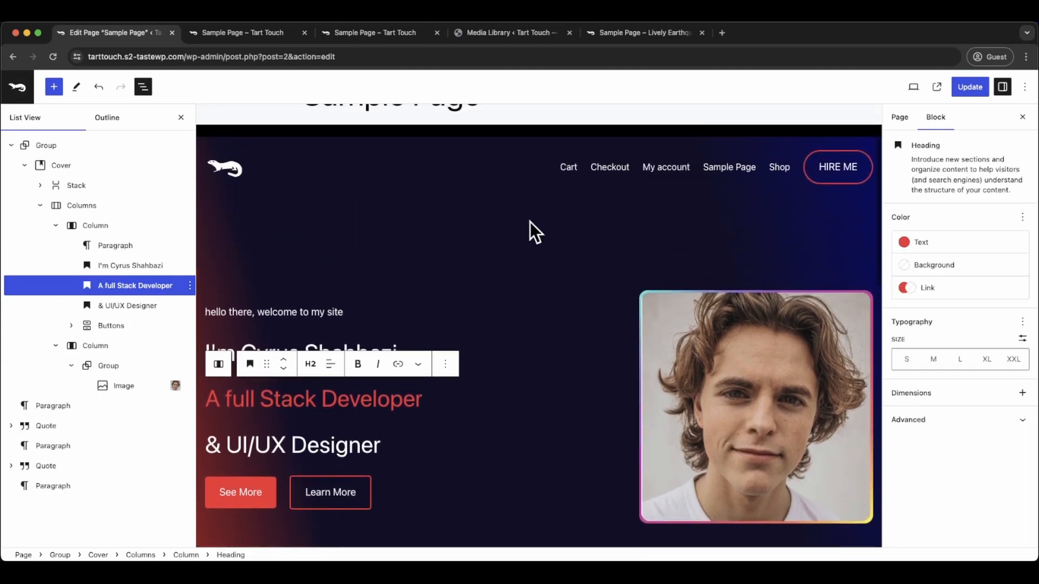
{"action": "left_click", "coordinate": [976, 86]}
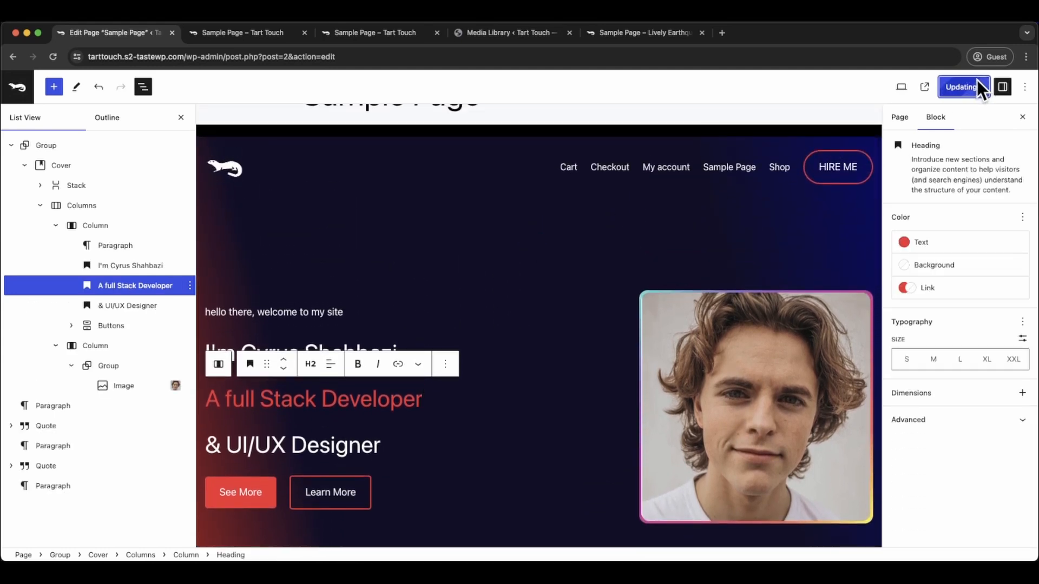
{"action": "left_click", "coordinate": [924, 88]}
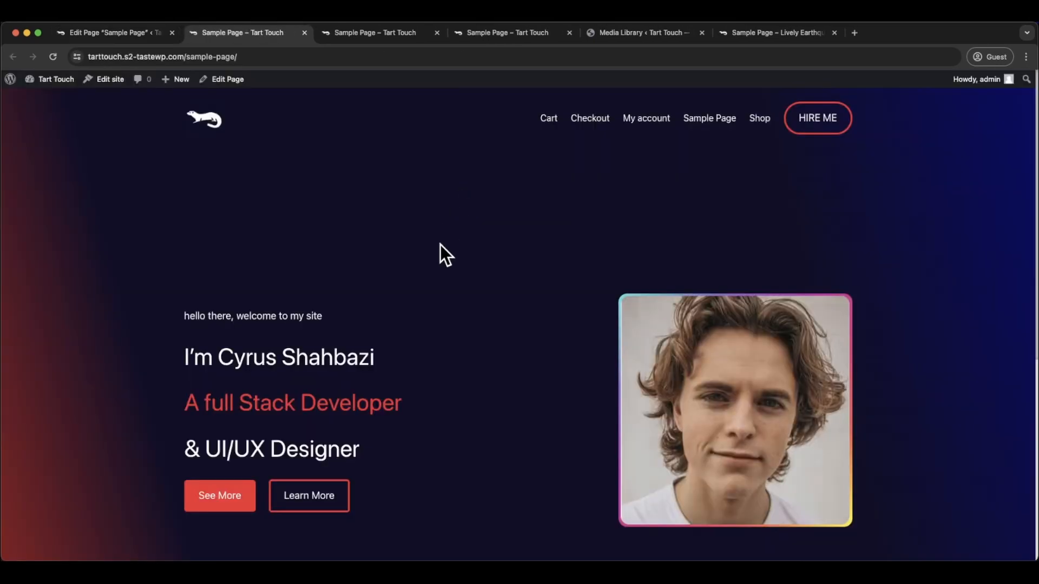
{"action": "scroll", "coordinate": [440, 245], "scroll_direction": "down", "scroll_amount": 3}
{"action": "scroll", "coordinate": [440, 245], "scroll_direction": "up", "scroll_amount": 3}
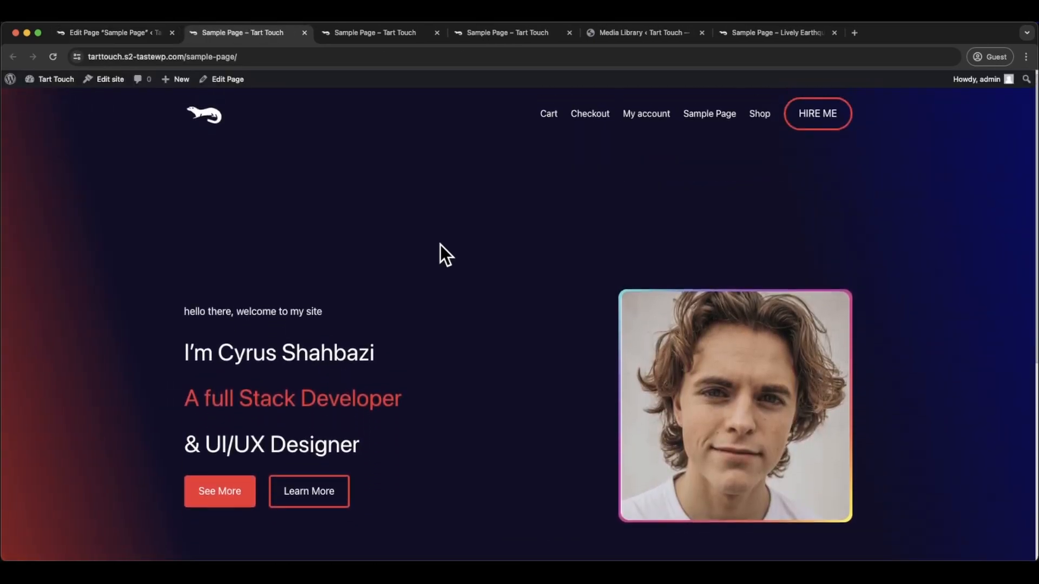